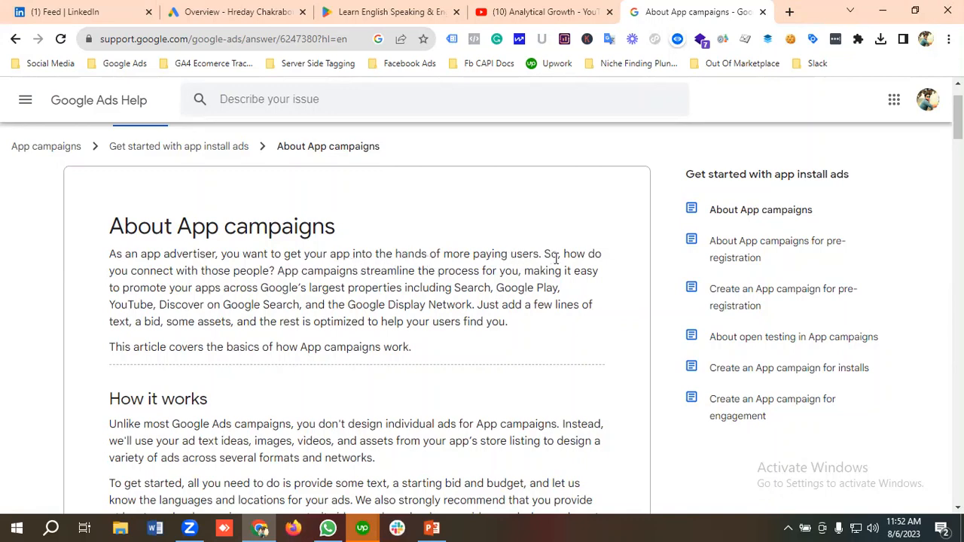
Step: Read the introduction and the "How it works" section of the About App campaigns article
scroll(256, 283, "down", 1)
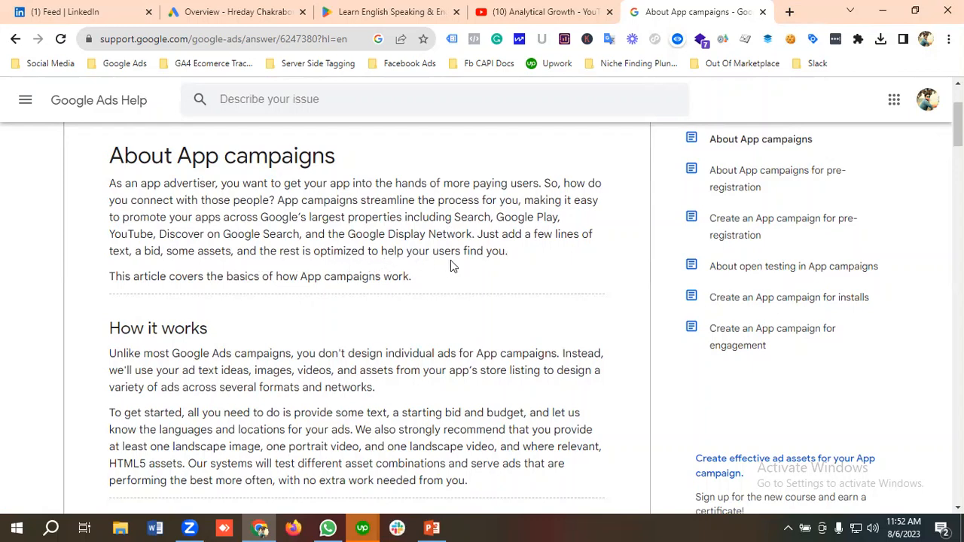
scroll(469, 268, "down", 3)
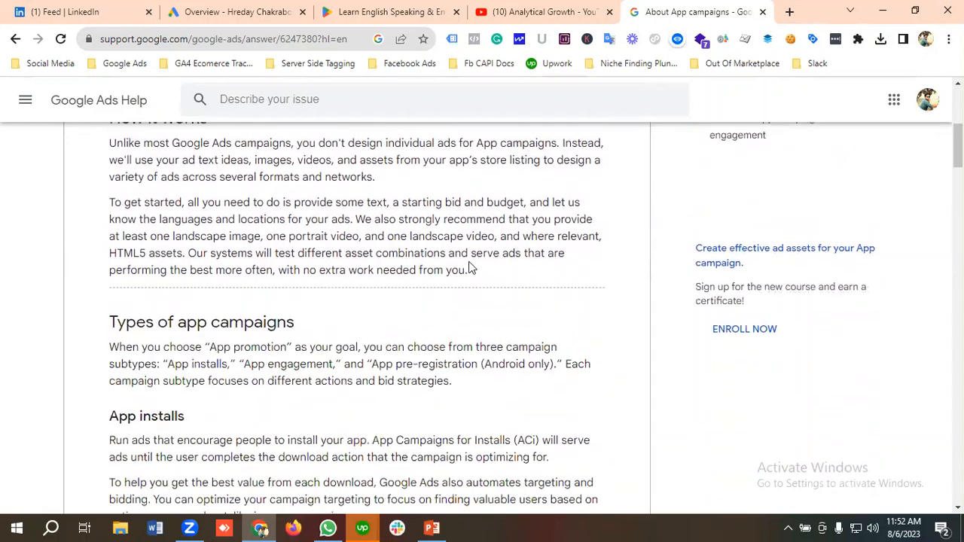
scroll(377, 286, "up", 1)
scroll(260, 311, "up", 1)
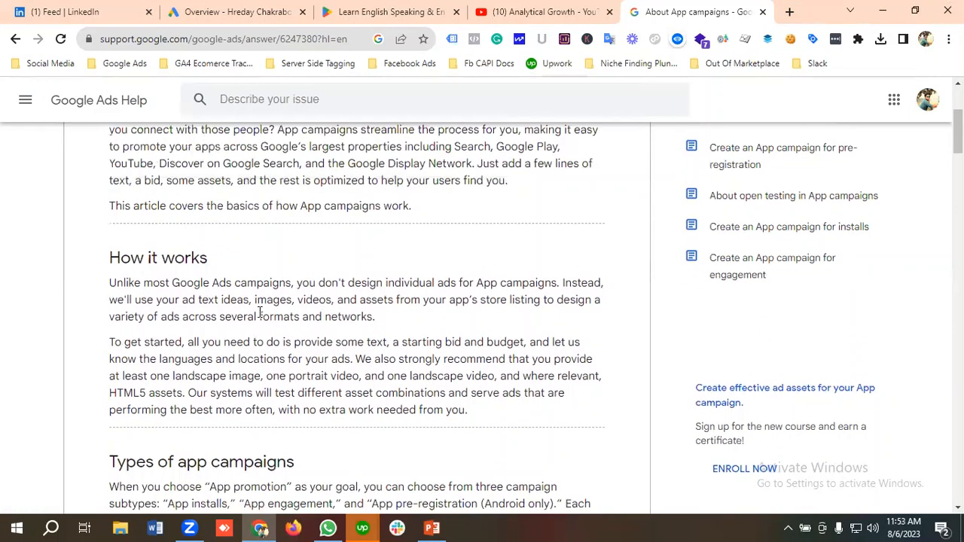
scroll(260, 311, "down", 2)
scroll(260, 312, "up", 1)
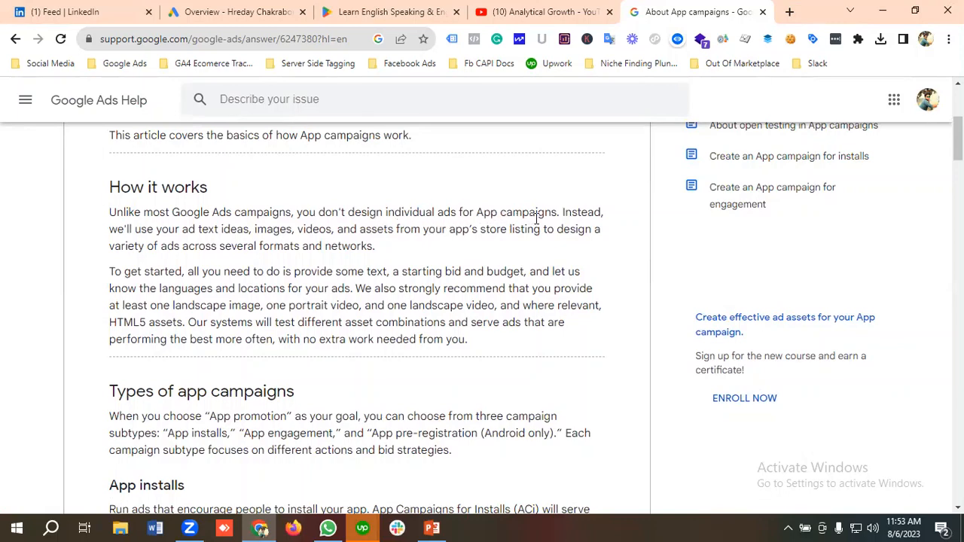
triple_click(610, 228)
left_click(610, 228)
scroll(371, 253, "down", 1)
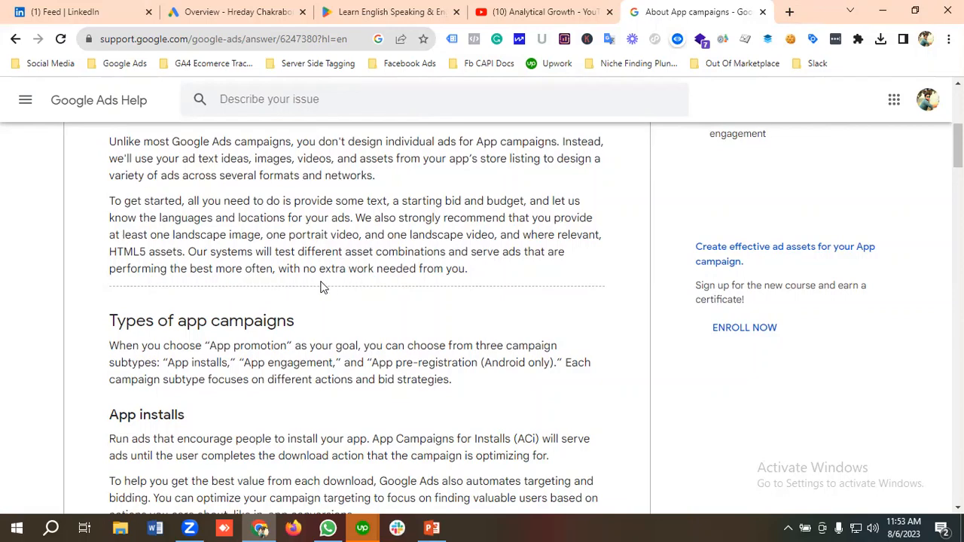
Step: Read the types of app campaigns: App installs, App engagement and App pre-registration (Android only)
scroll(320, 286, "down", 3)
scroll(230, 282, "up", 1)
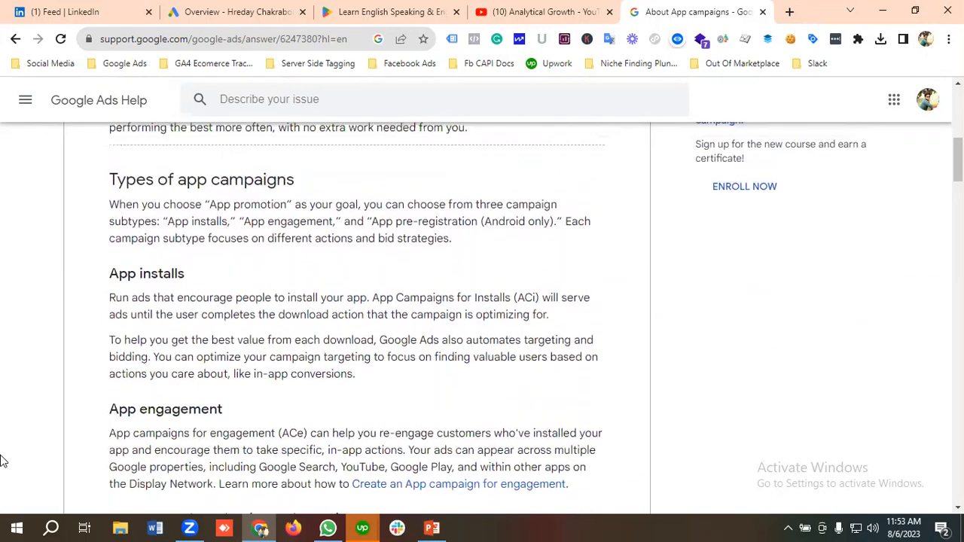
scroll(232, 232, "down", 1)
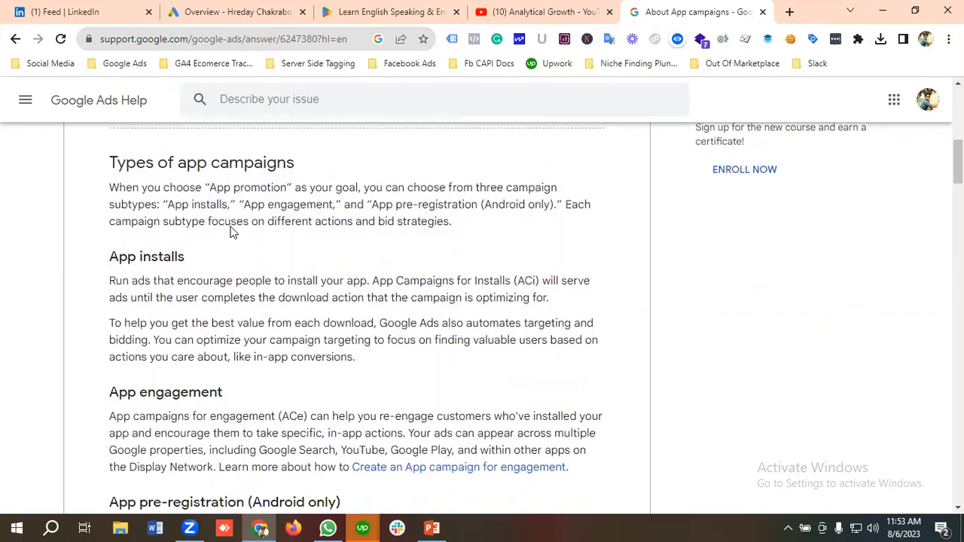
scroll(232, 232, "down", 2)
scroll(233, 230, "up", 1)
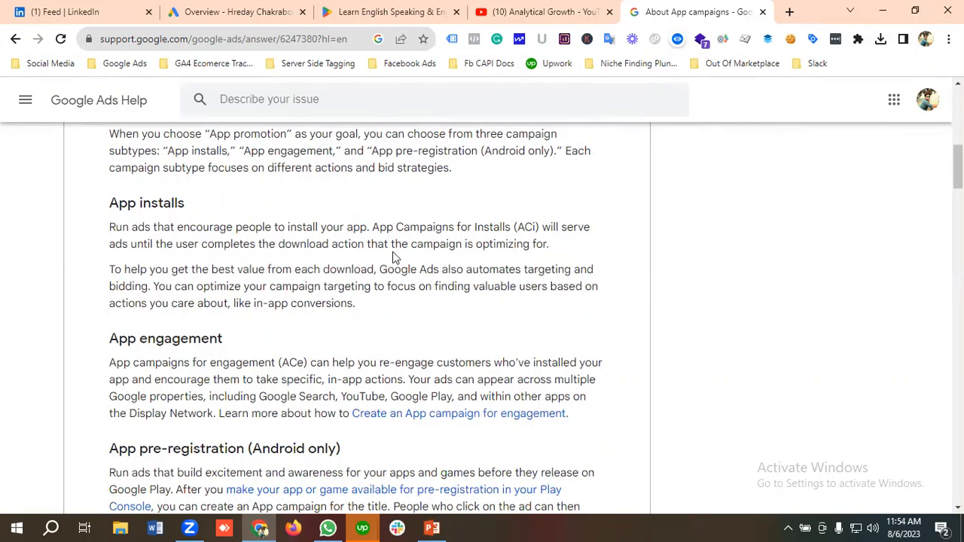
scroll(392, 259, "down", 2)
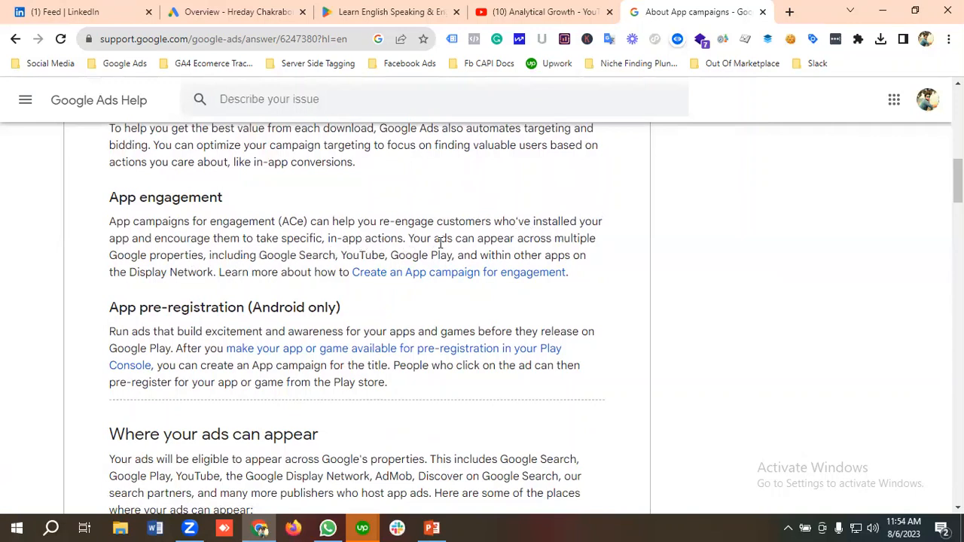
scroll(254, 255, "down", 1)
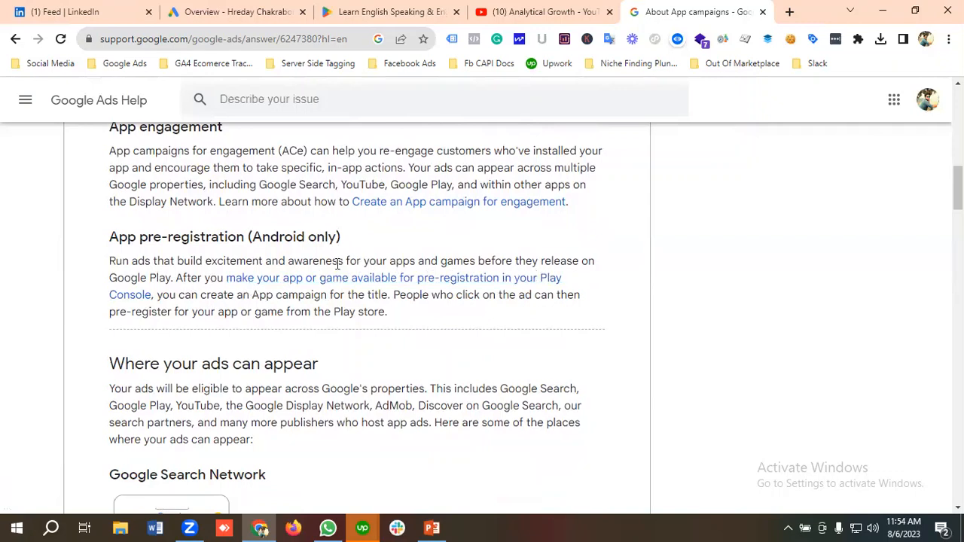
Step: Look through the places where app ads can appear and the rest of the article, and return to its beginning
scroll(338, 262, "down", 2)
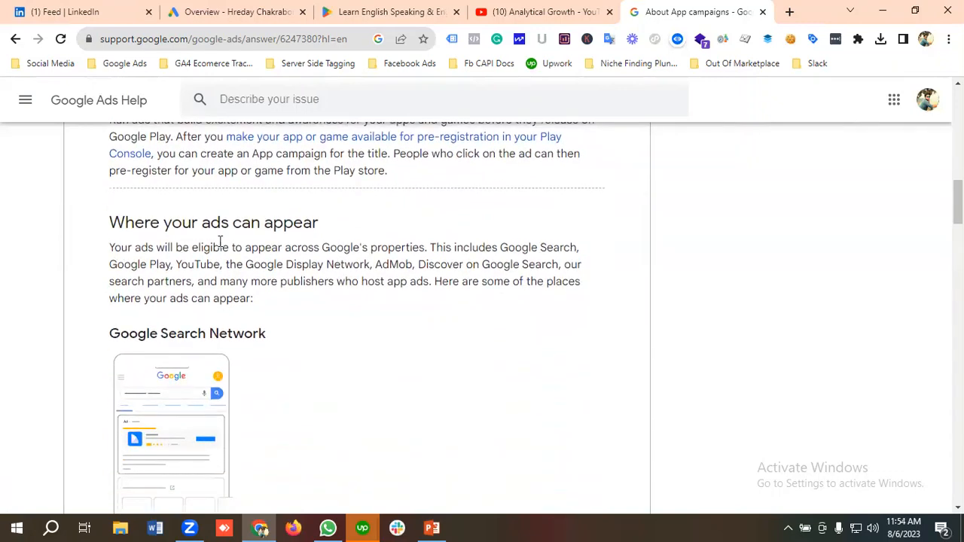
scroll(296, 240, "down", 1)
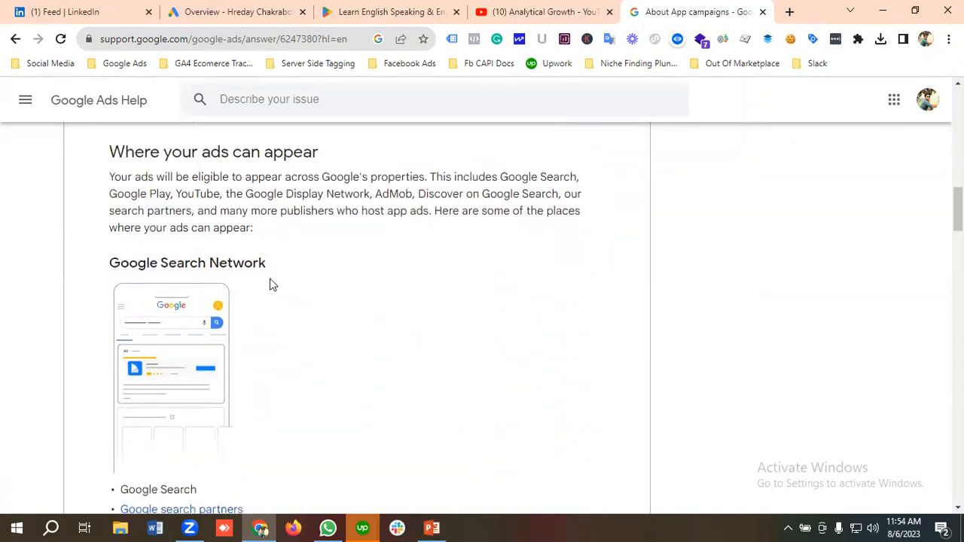
scroll(260, 290, "down", 2)
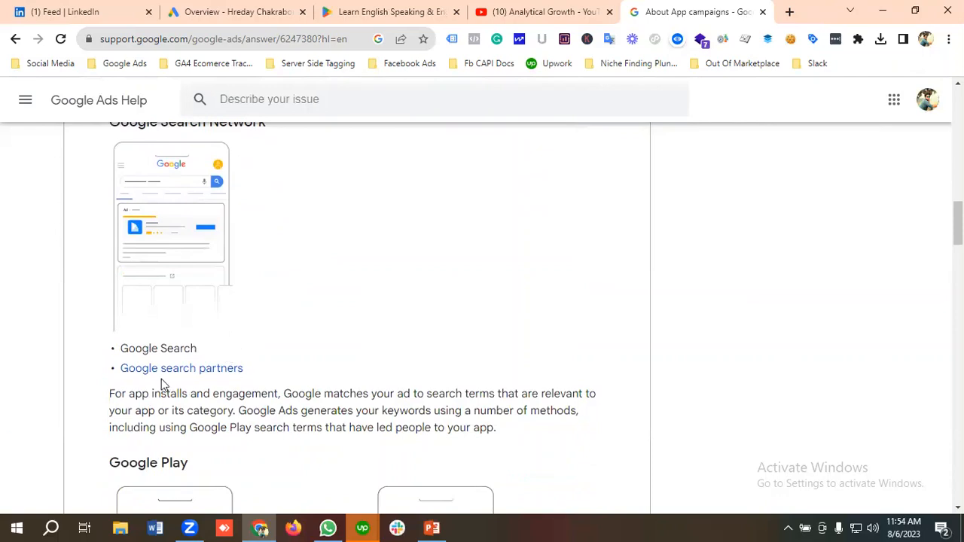
scroll(280, 316, "down", 3)
scroll(249, 271, "down", 9)
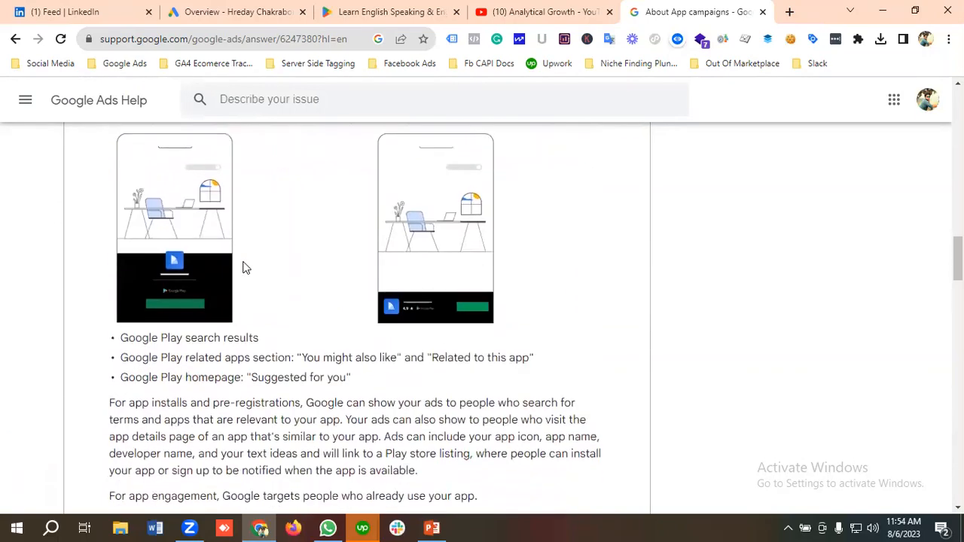
scroll(254, 284, "down", 6)
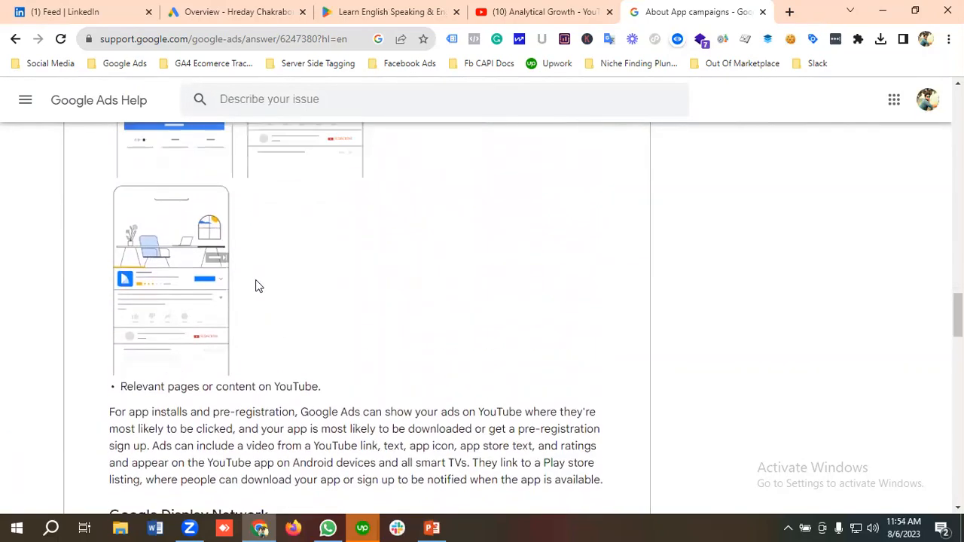
scroll(261, 305, "down", 5)
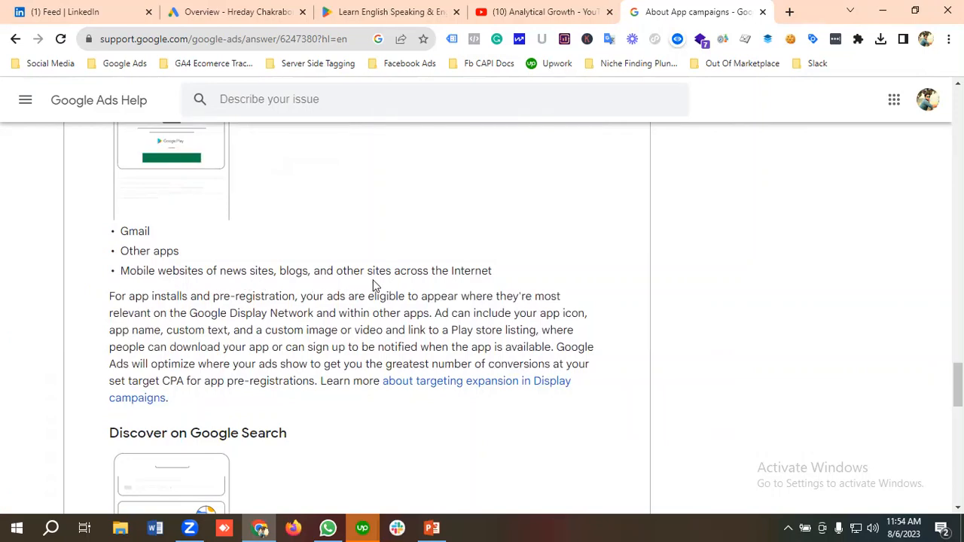
scroll(398, 287, "down", 2)
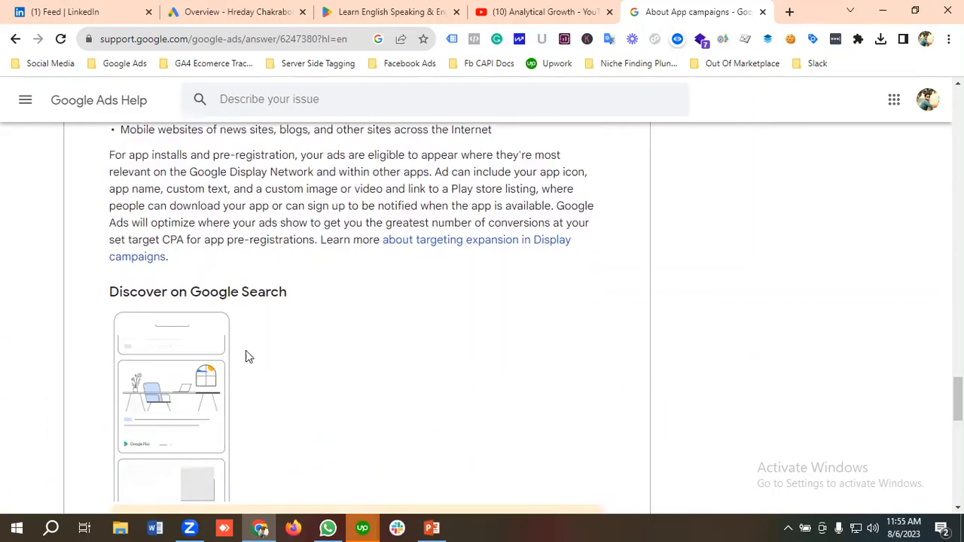
scroll(294, 316, "down", 7)
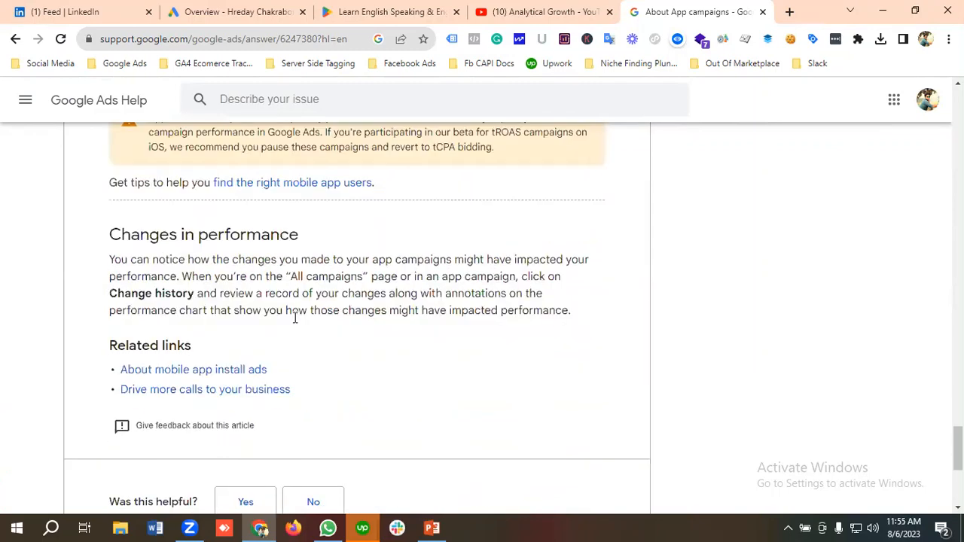
scroll(294, 318, "up", 6)
scroll(295, 317, "up", 15)
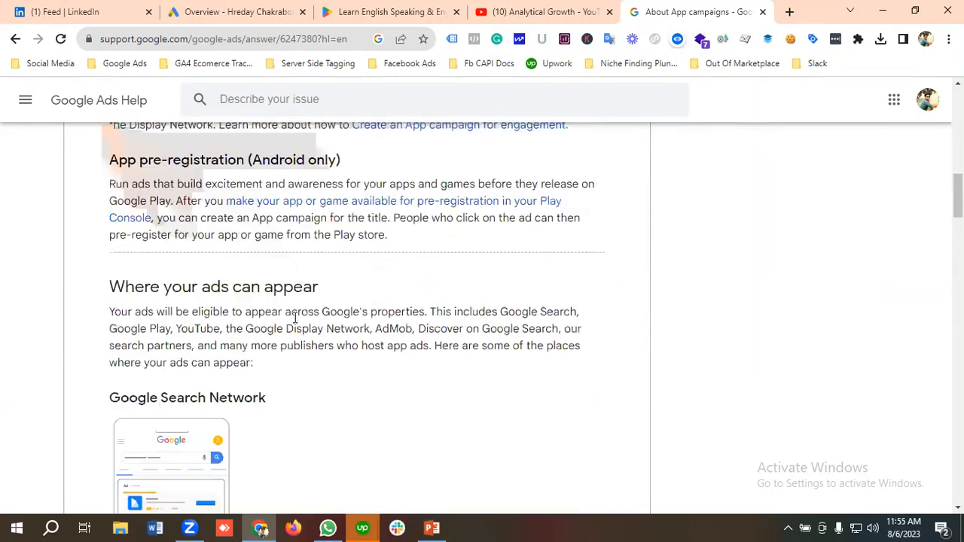
scroll(294, 317, "up", 5)
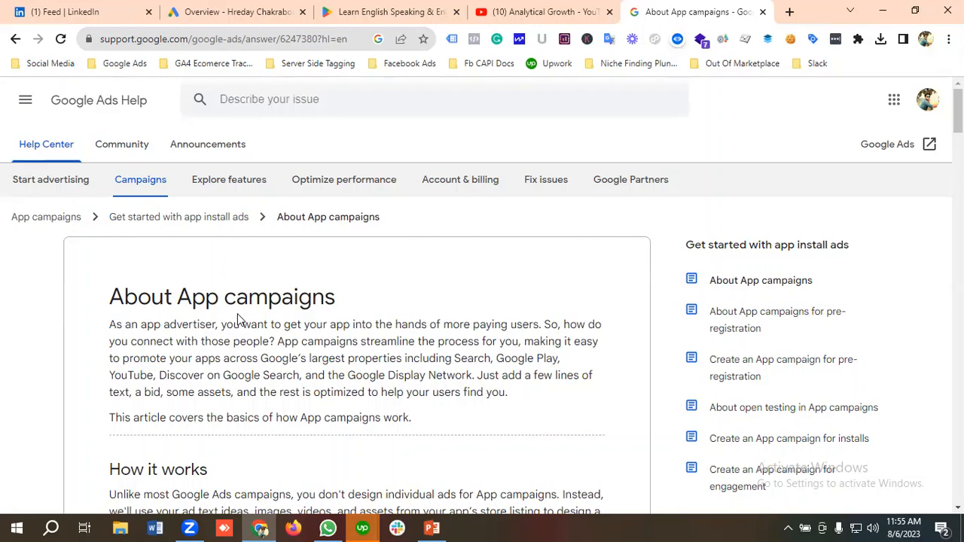
Step: Switch to Google Ads and open the account's conversions summary
left_click(226, 12)
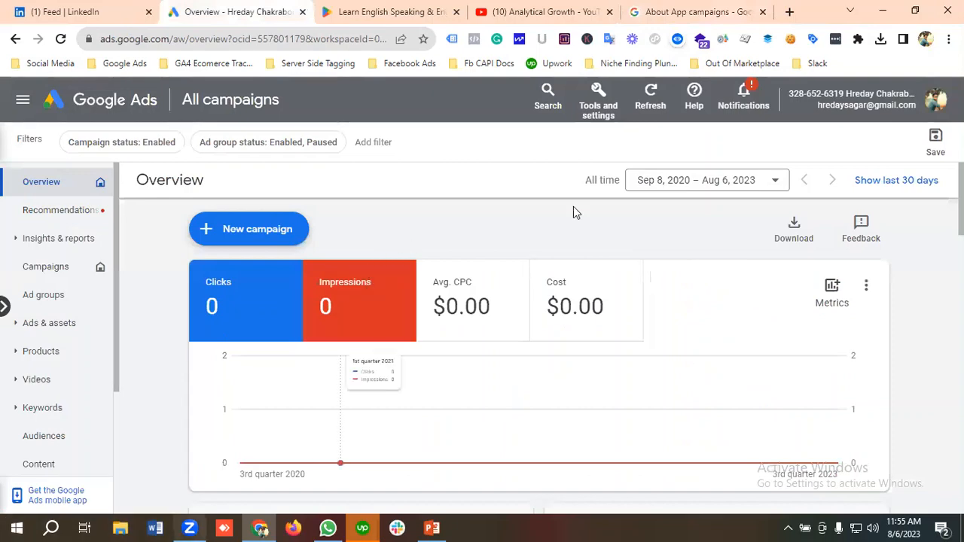
left_click(600, 96)
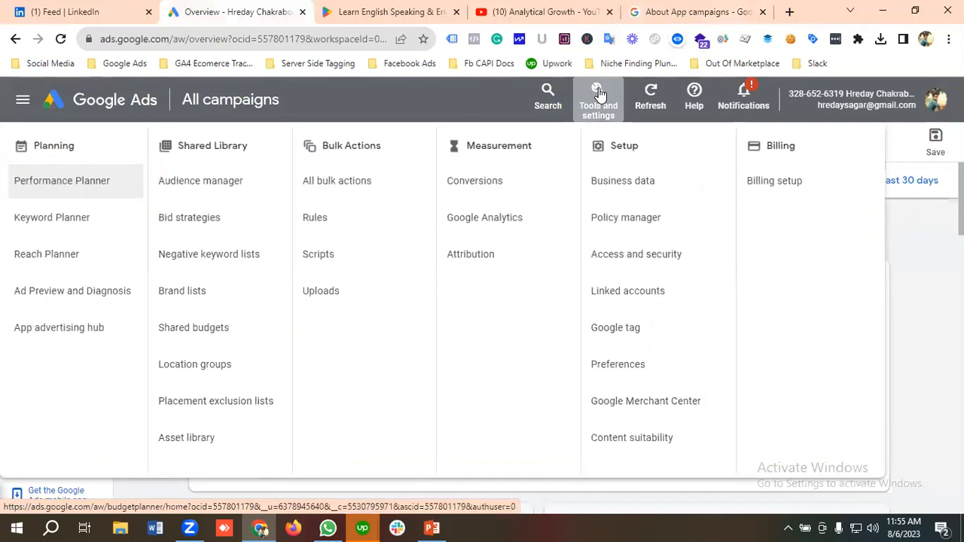
left_click(483, 184)
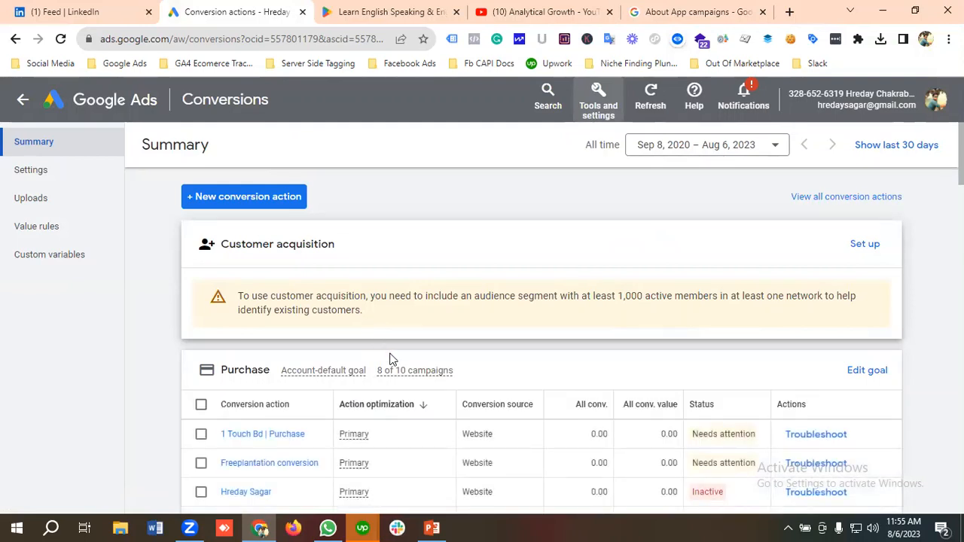
Step: Examine the conversion actions through the Download goal, and check the Google Play listing of Learn English Speaking & Engli
scroll(394, 363, "down", 7)
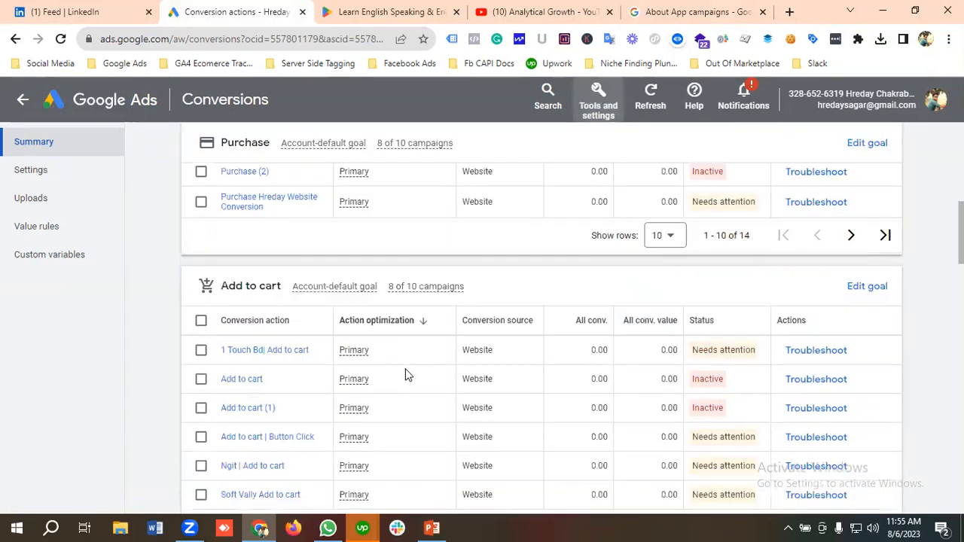
scroll(405, 375, "down", 1)
scroll(407, 374, "down", 6)
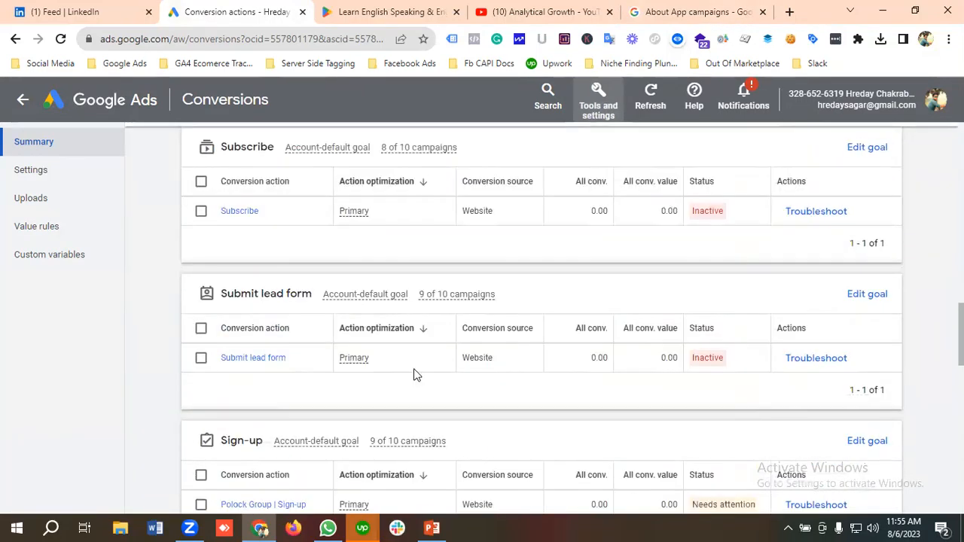
scroll(413, 374, "down", 5)
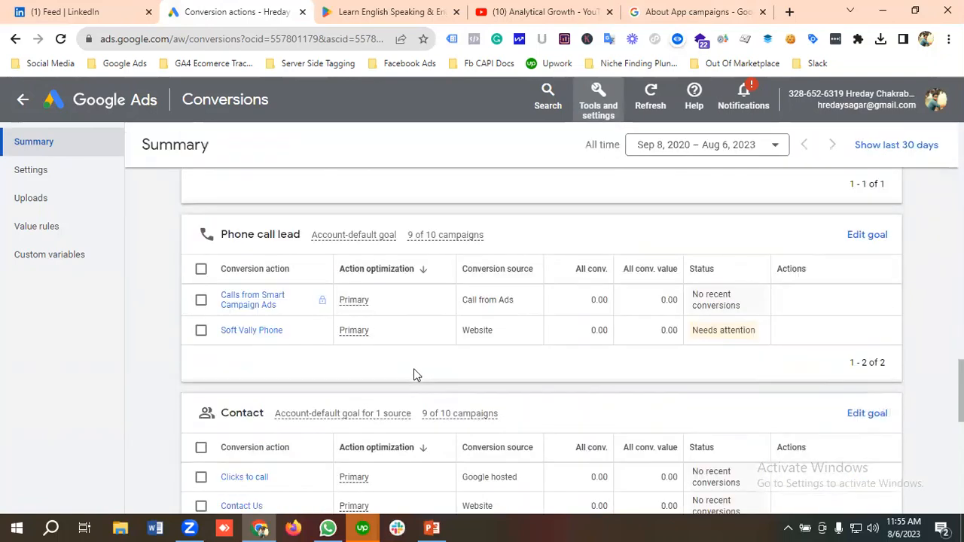
scroll(413, 369, "down", 4)
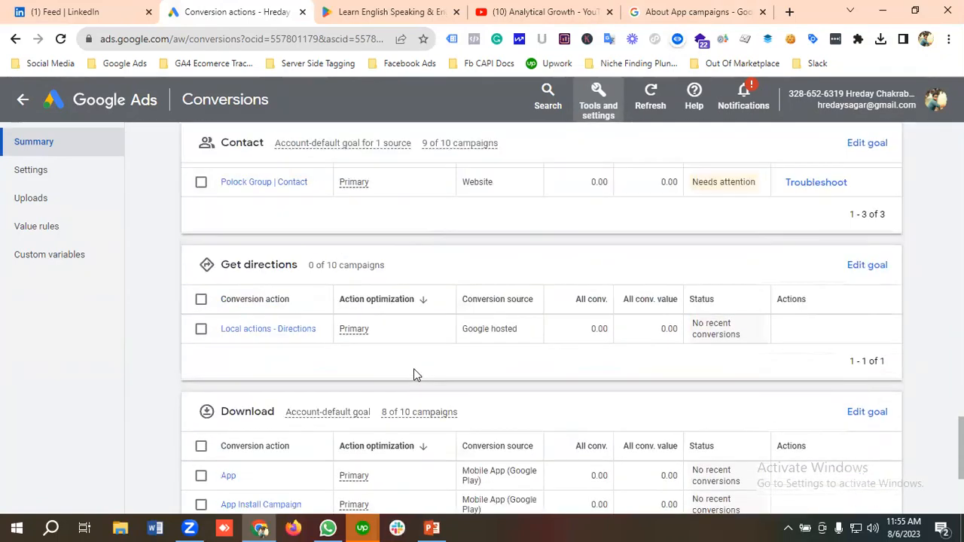
scroll(413, 375, "down", 3)
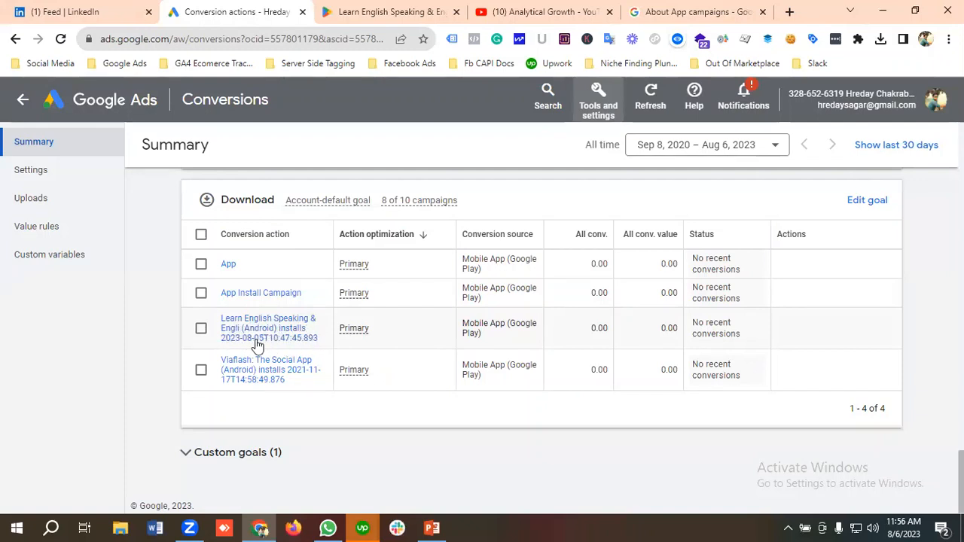
left_click(391, 11)
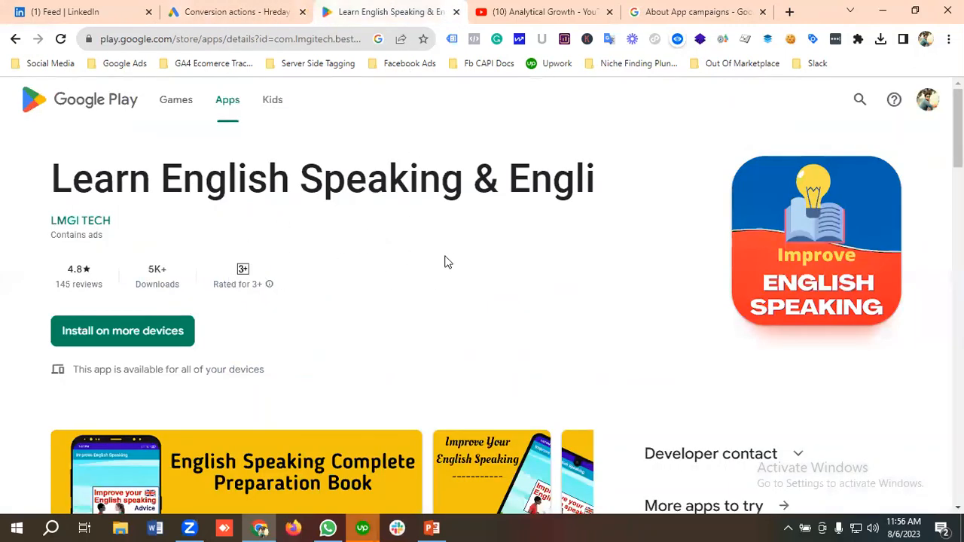
left_click(235, 11)
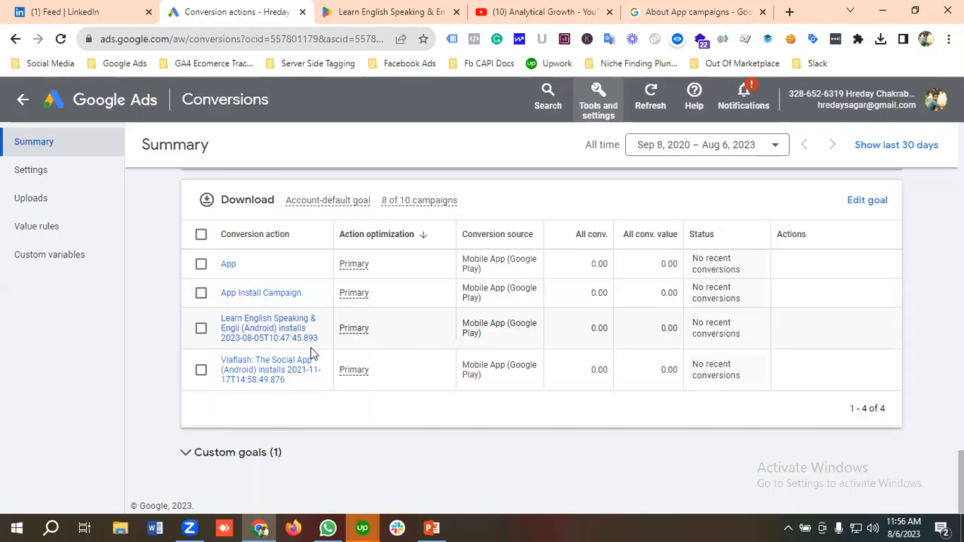
Step: Start a new campaign from the account overview with App promotion as its objective
left_click(126, 113)
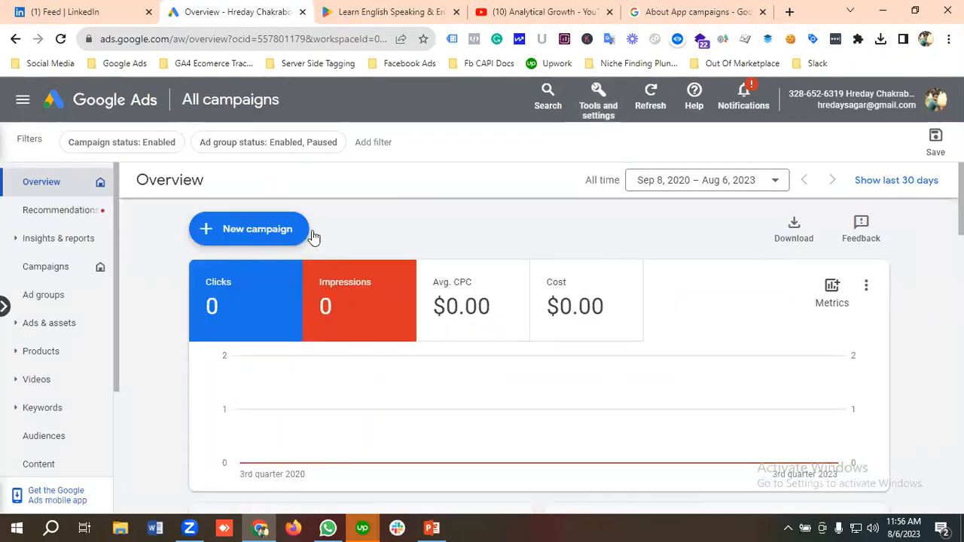
left_click(269, 231)
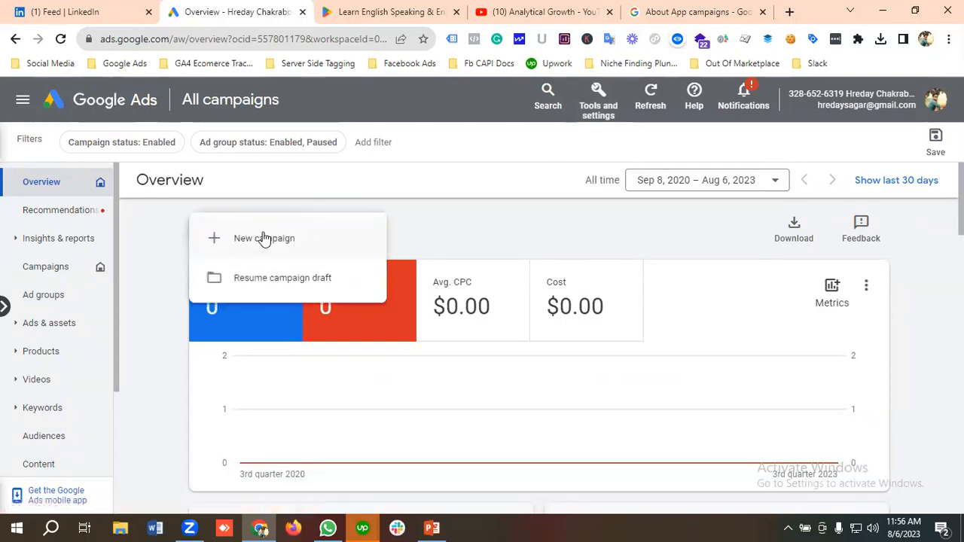
left_click(263, 234)
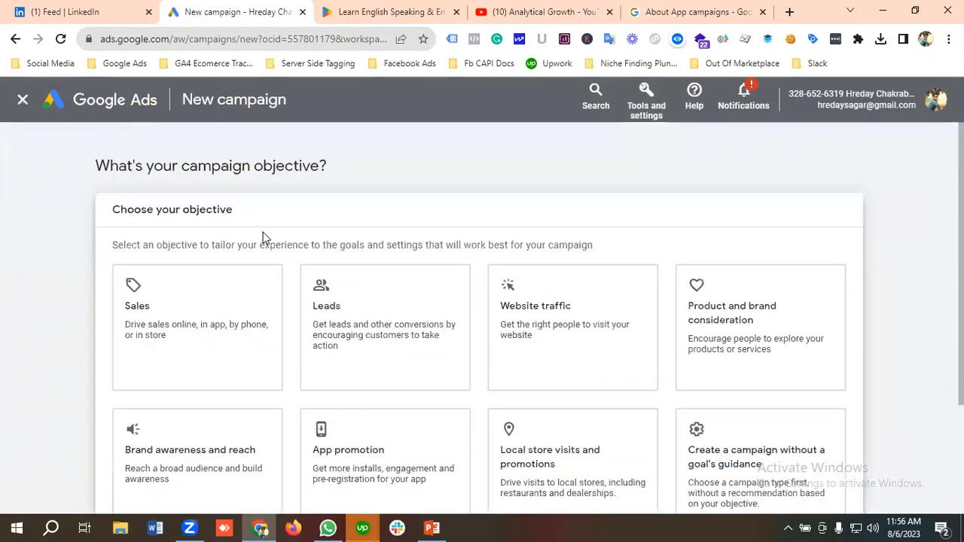
scroll(262, 237, "down", 1)
left_click(265, 238)
scroll(265, 238, "up", 1)
scroll(263, 238, "down", 1)
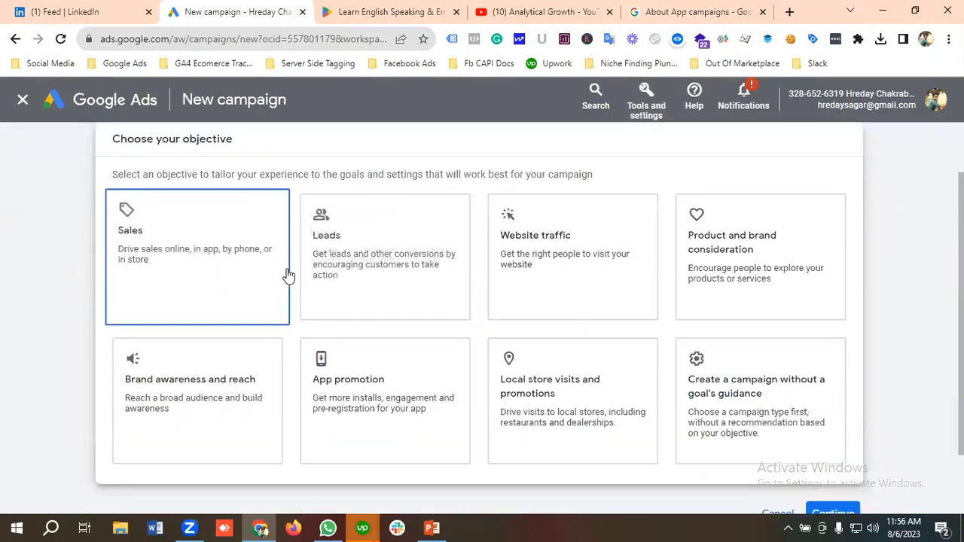
scroll(367, 309, "down", 1)
left_click(368, 309)
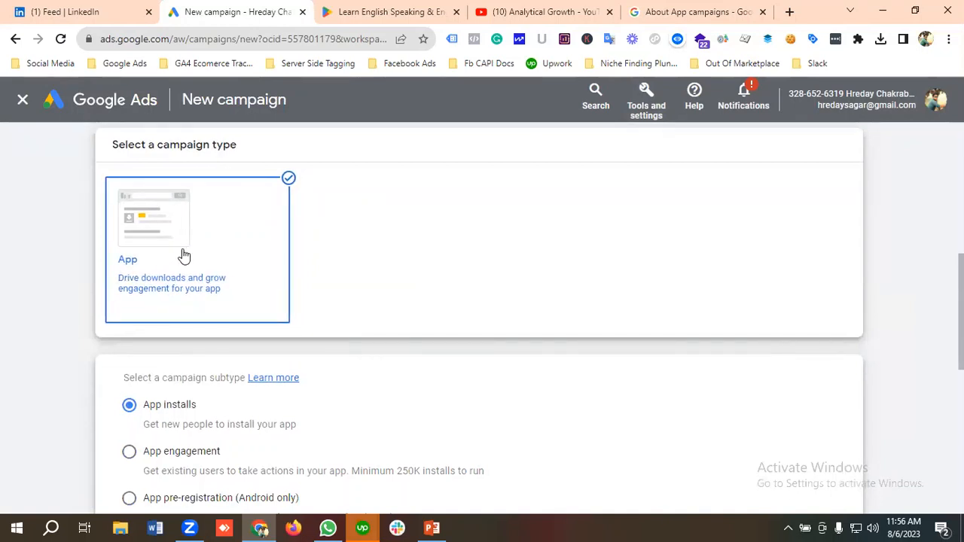
Step: Select Android as the mobile app's platform for the App installs campaign and open the app lookup
scroll(230, 257, "down", 1)
scroll(267, 301, "down", 1)
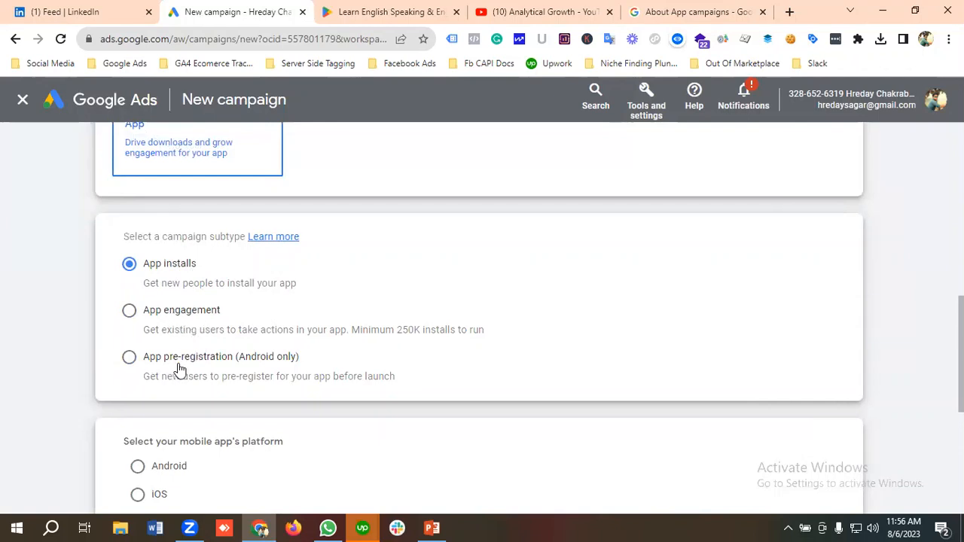
scroll(316, 307, "down", 2)
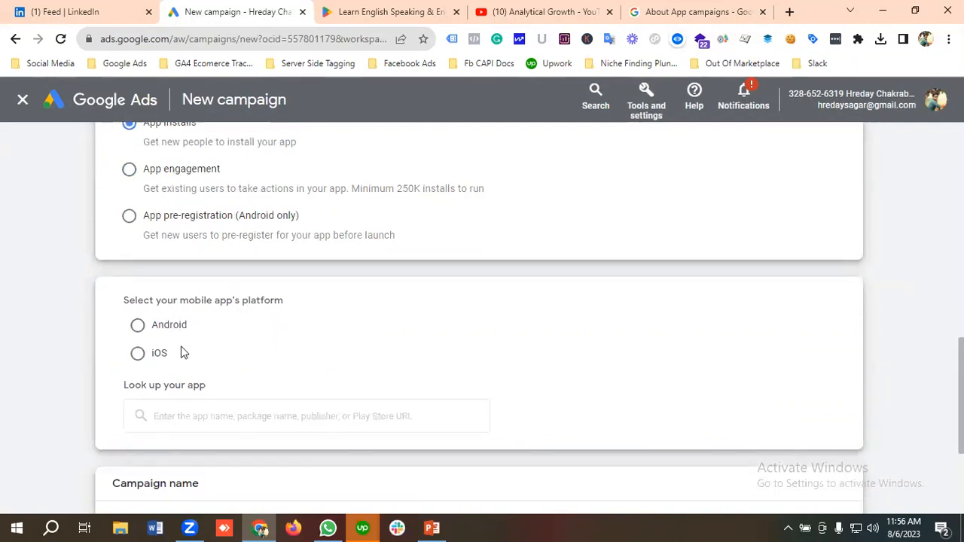
left_click(172, 331)
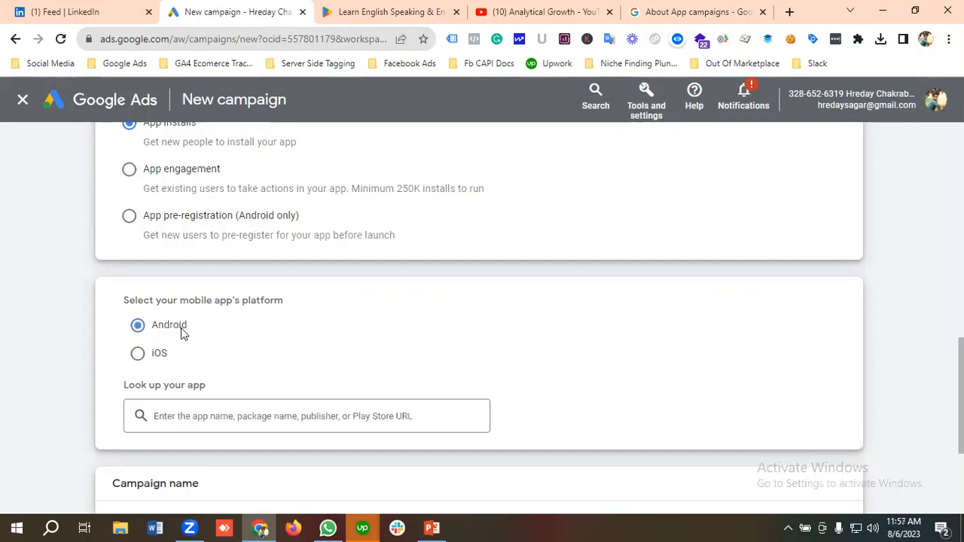
scroll(181, 333, "down", 1)
left_click(181, 351)
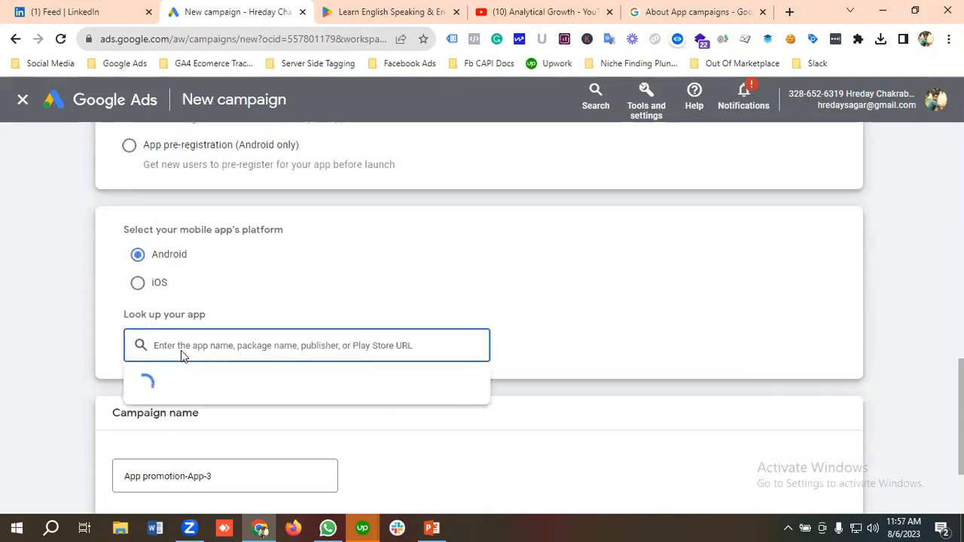
Step: Copy the URL of the app's Google Play listing and return to the new campaign
left_click(369, 8)
left_click(252, 38)
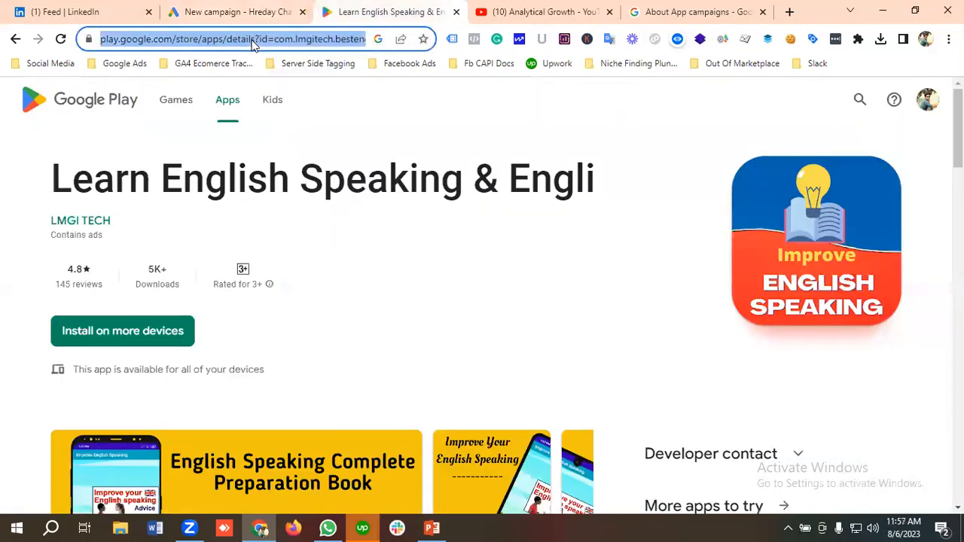
right_click(252, 39)
left_click(286, 120)
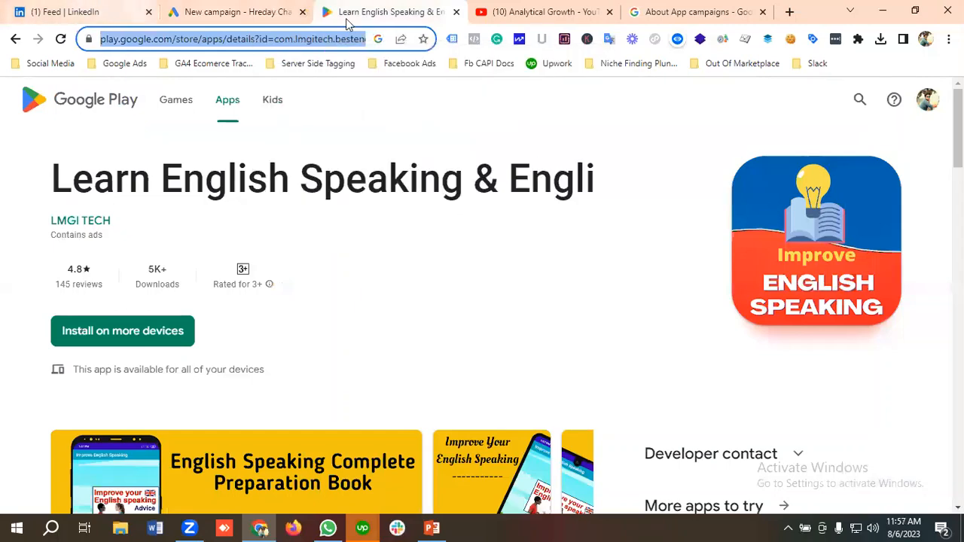
left_click(254, 11)
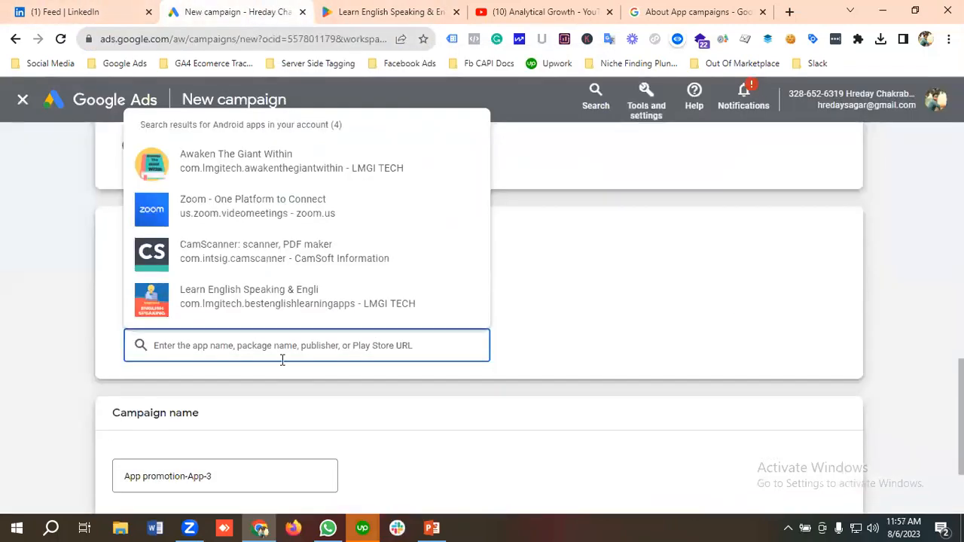
Step: Choose Learn English Speaking & Engli by LMGI TECH as the app to promote
left_click(206, 303)
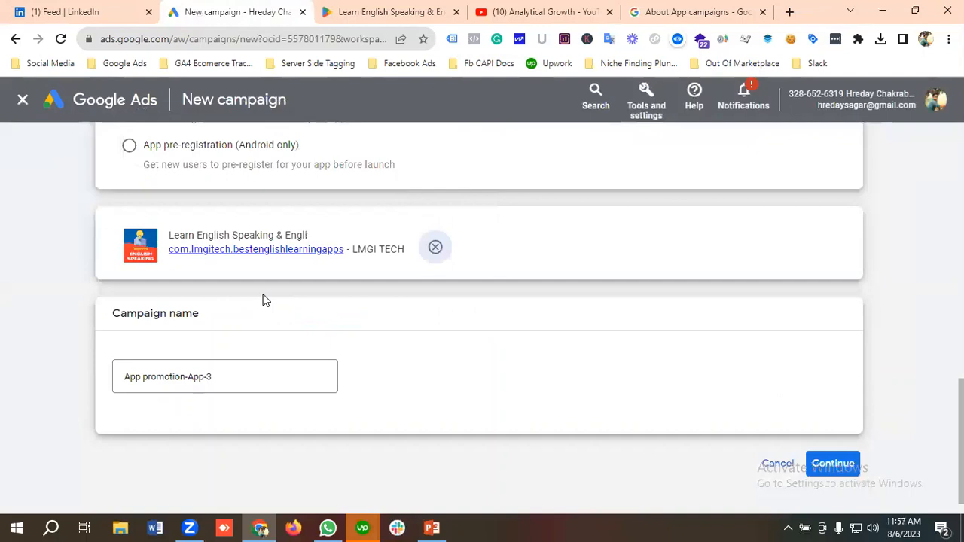
scroll(214, 298, "up", 1)
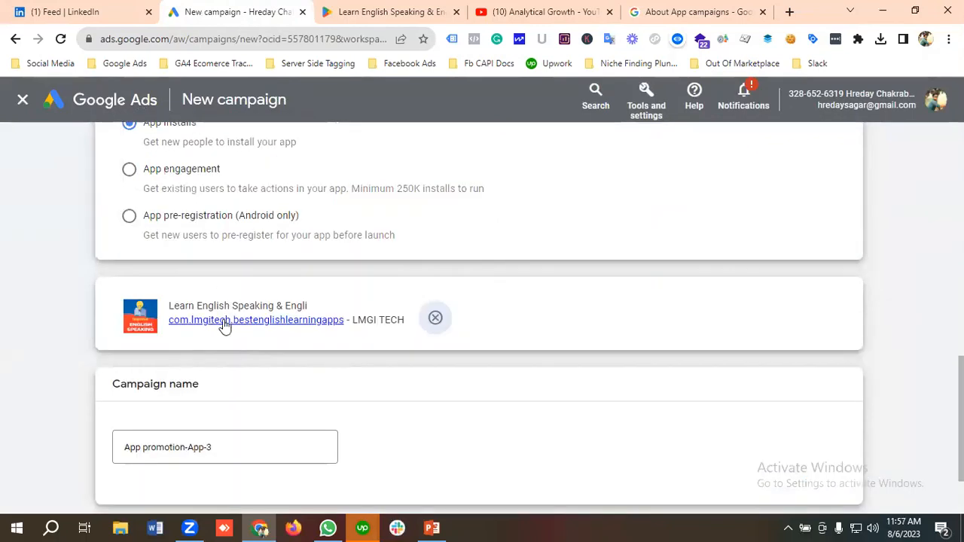
scroll(248, 361, "down", 1)
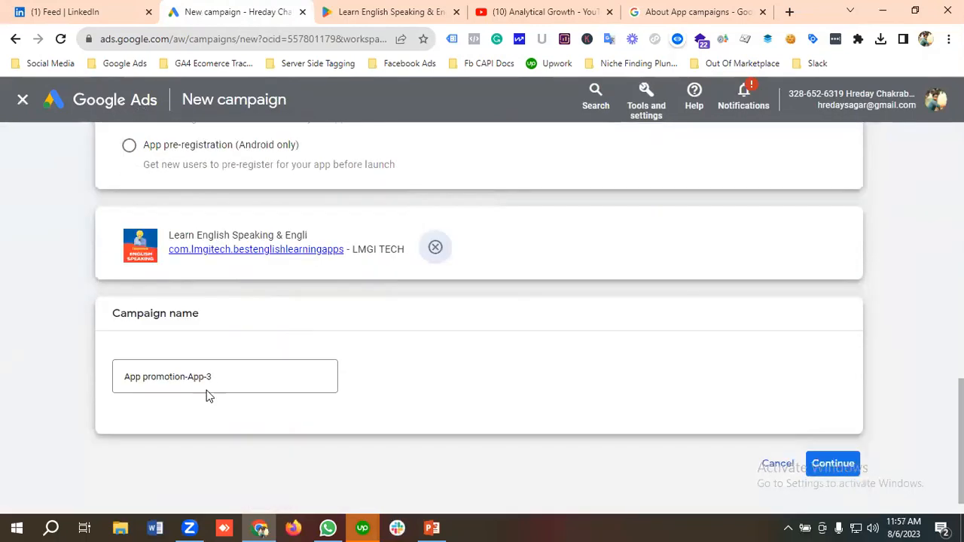
Step: Name the campaign "App Install Campaign | Learn English App" and continue to the campaign settings
left_click_drag(223, 376, 191, 377)
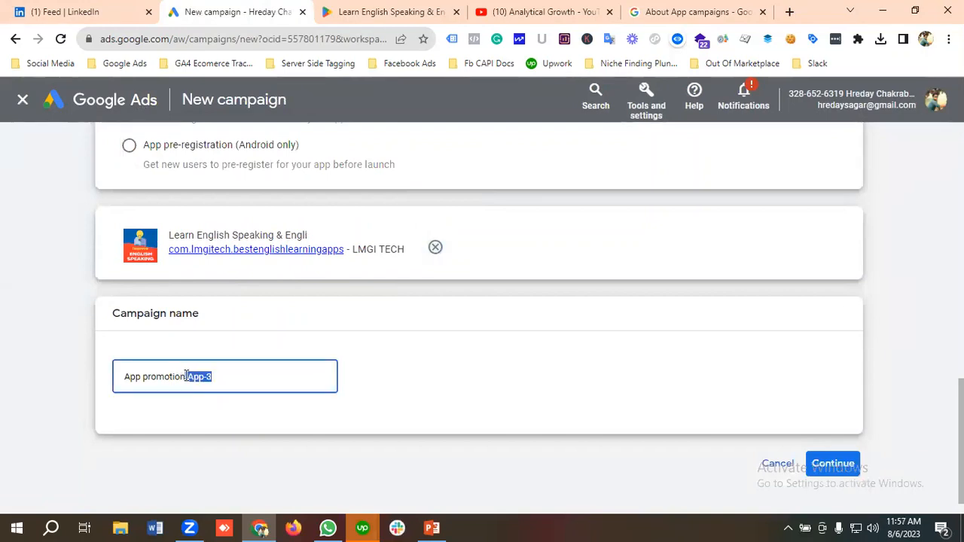
left_click_drag(189, 380, 145, 377)
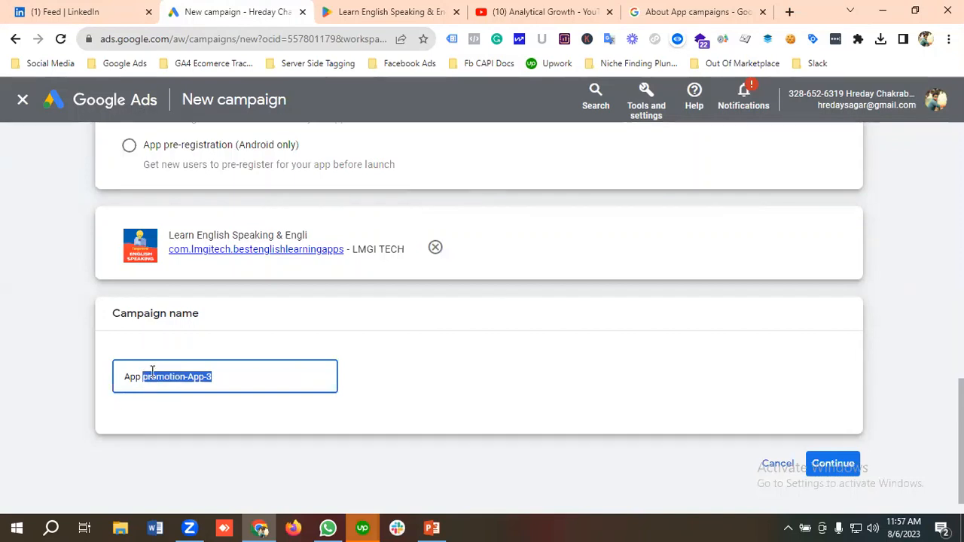
key("BackSpace")
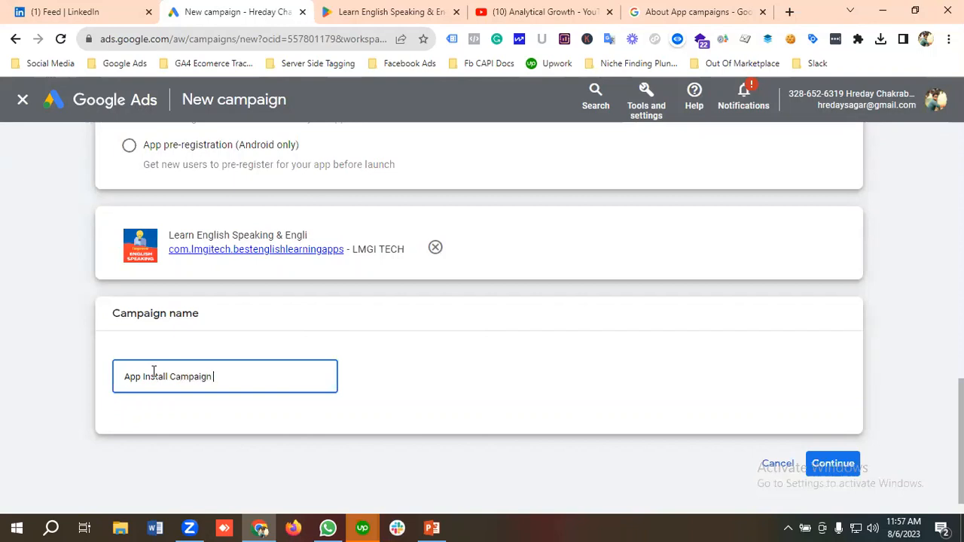
type("Install Campaign | Learn English App")
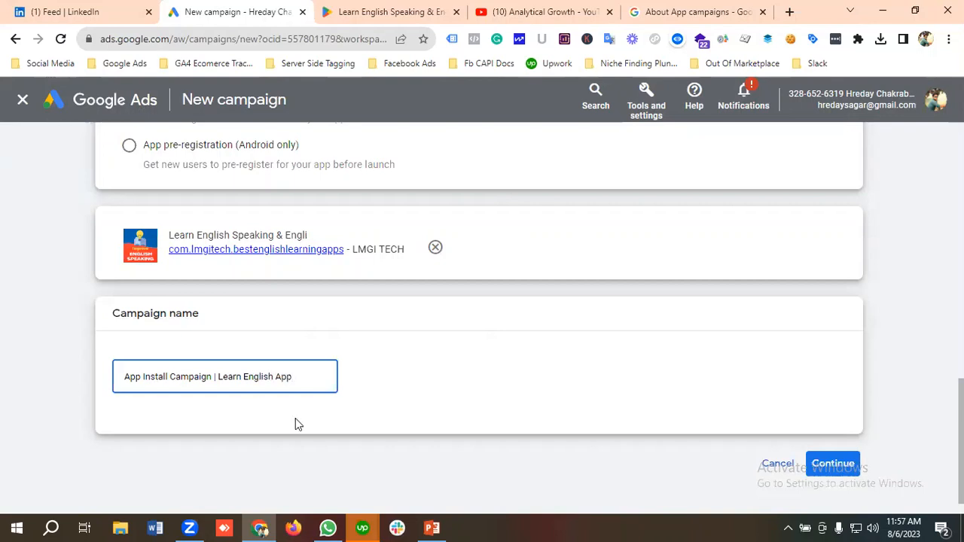
left_click(836, 463)
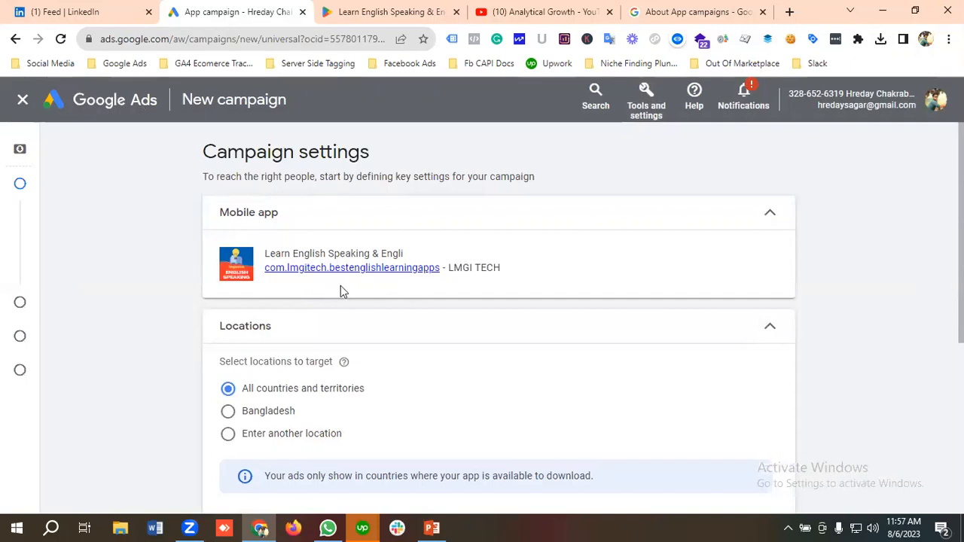
Step: Target Bangladesh and limit the location targeting to Presence: People in or regularly in your targeted locations
scroll(315, 324, "down", 3)
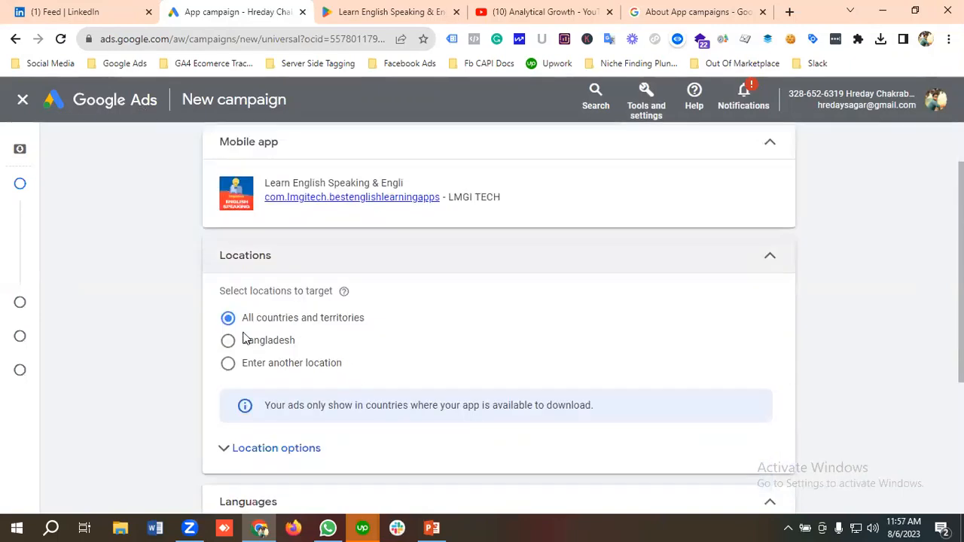
scroll(253, 283, "up", 1)
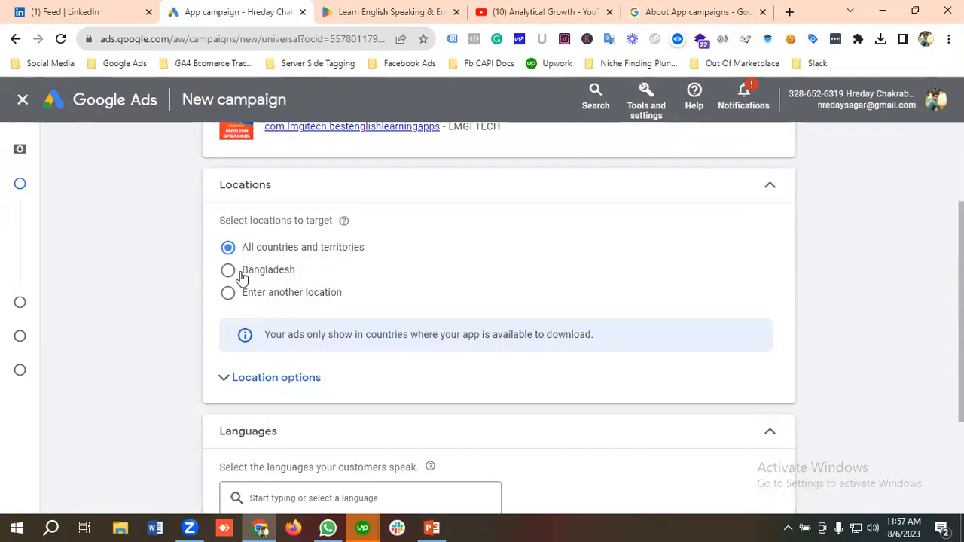
left_click(241, 277)
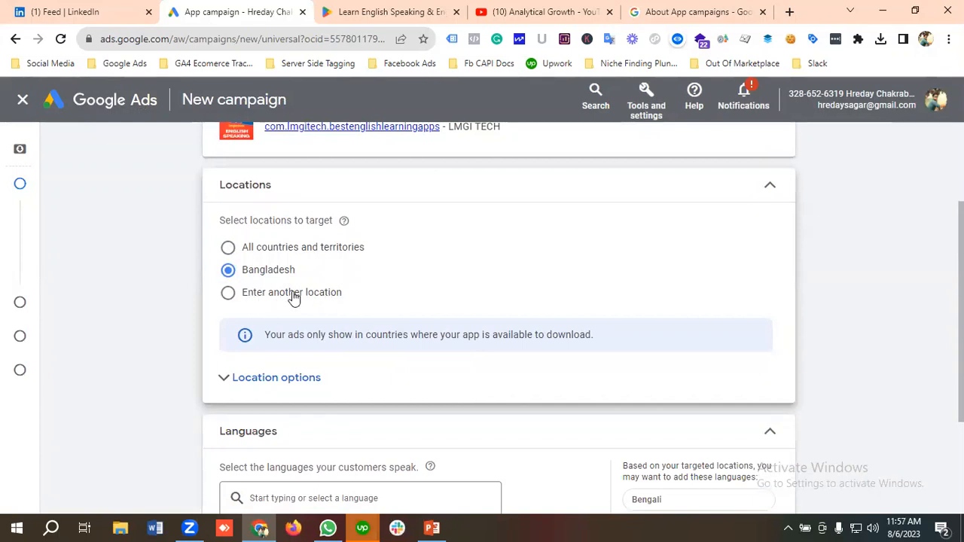
left_click(276, 379)
scroll(293, 361, "down", 1)
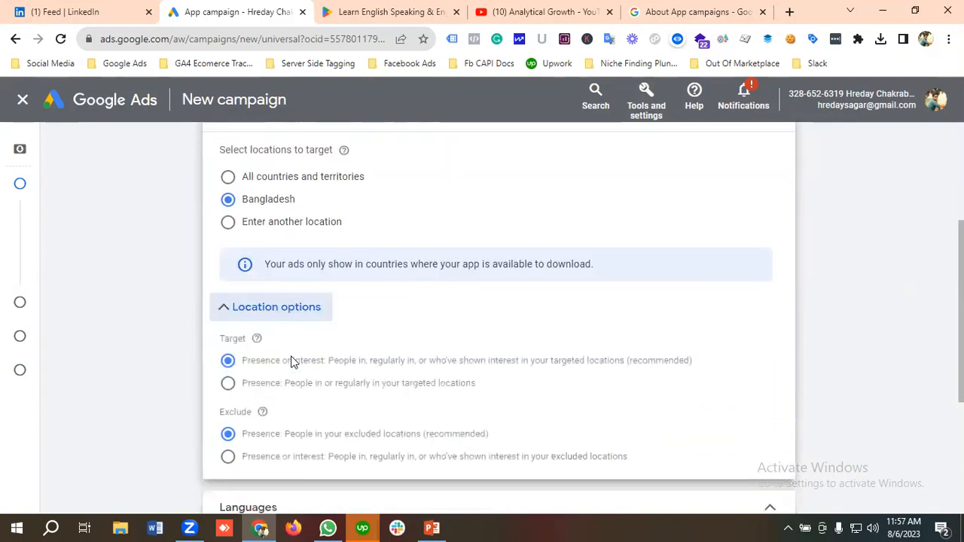
left_click(249, 385)
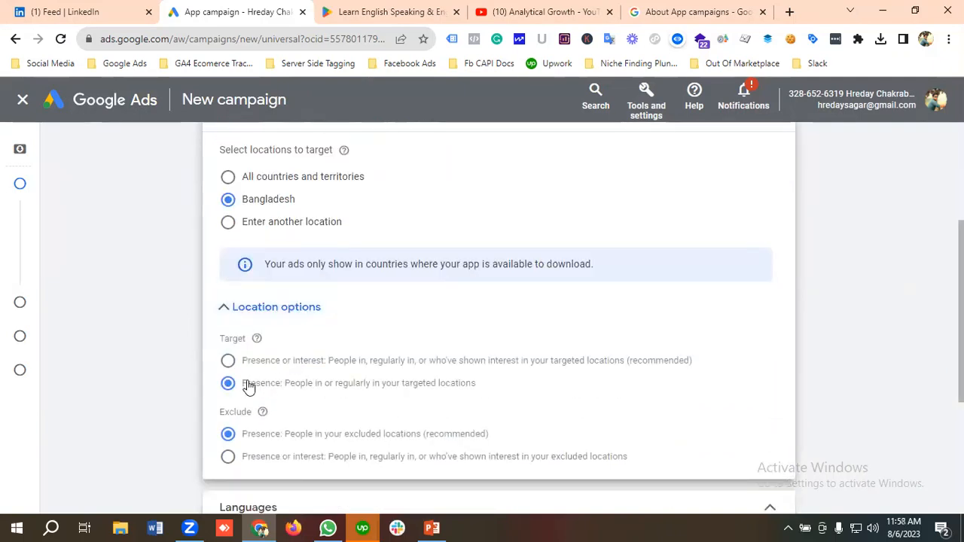
Step: Add the suggested Bengali language to the campaign and expand the additional campaign settings
scroll(292, 346, "down", 3)
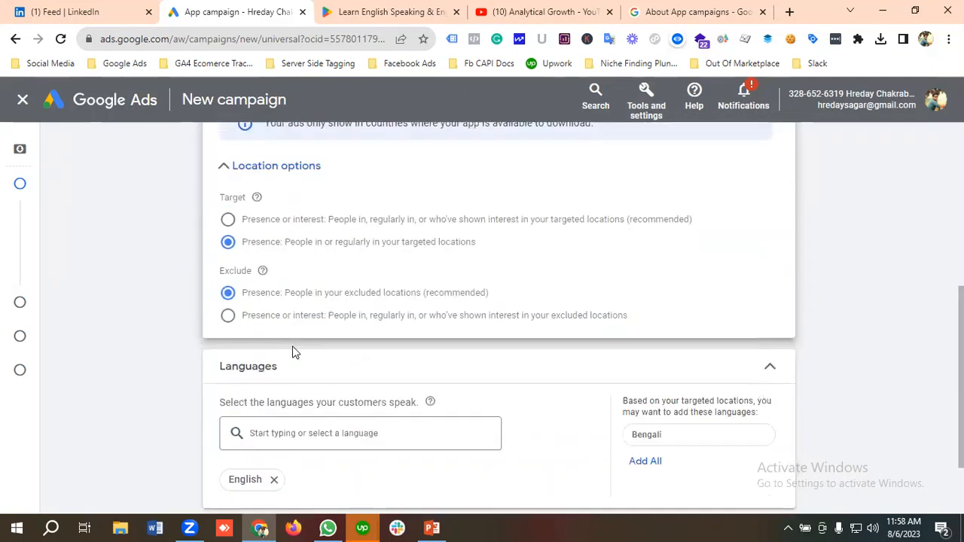
scroll(299, 351, "down", 1)
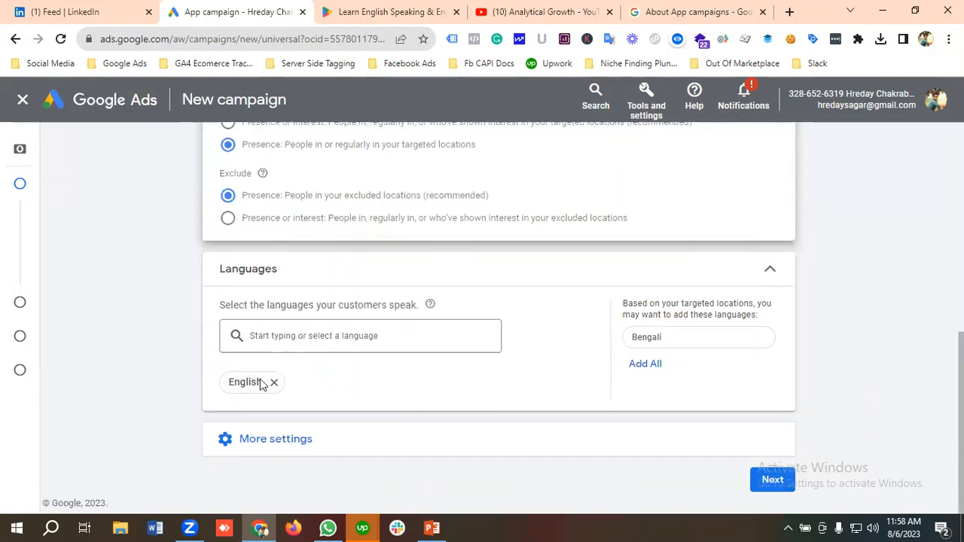
left_click(686, 345)
left_click(657, 365)
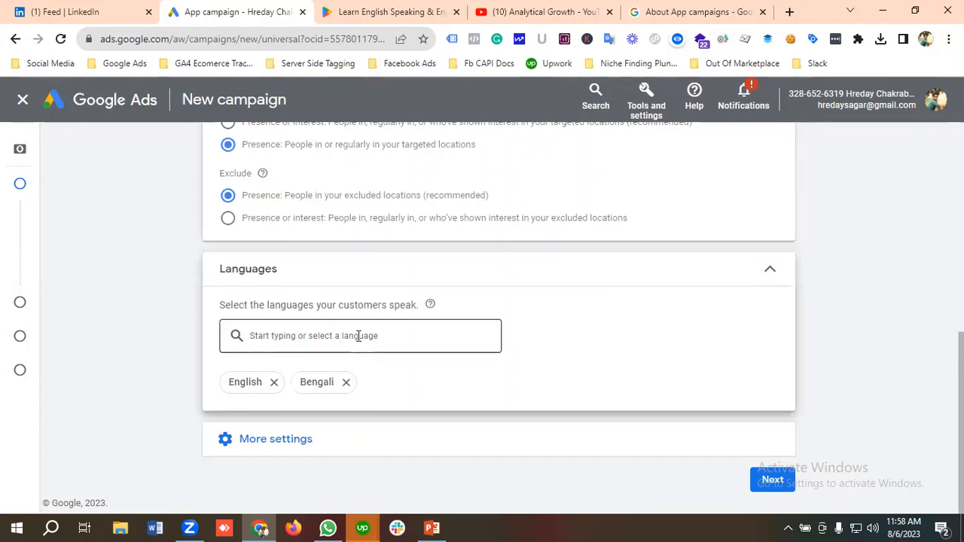
left_click(307, 428)
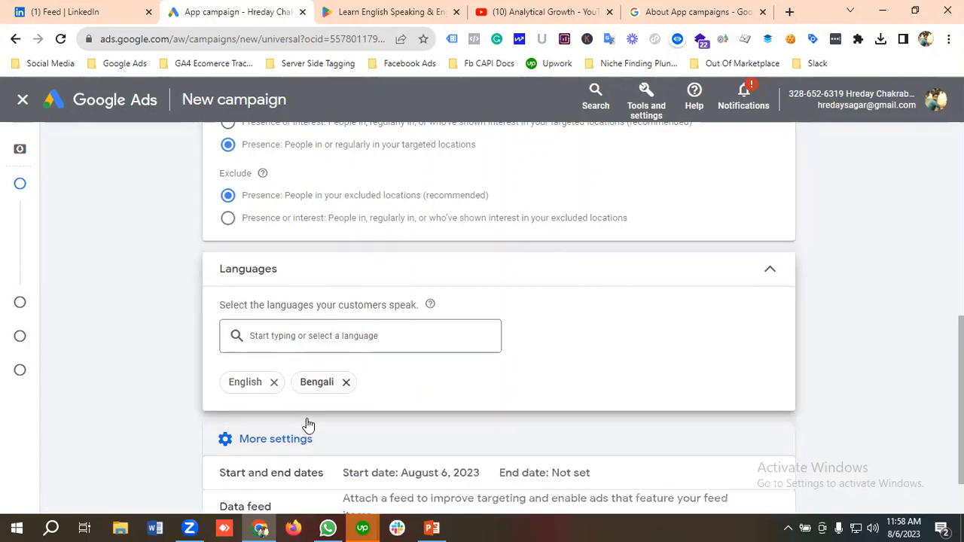
scroll(304, 424, "down", 1)
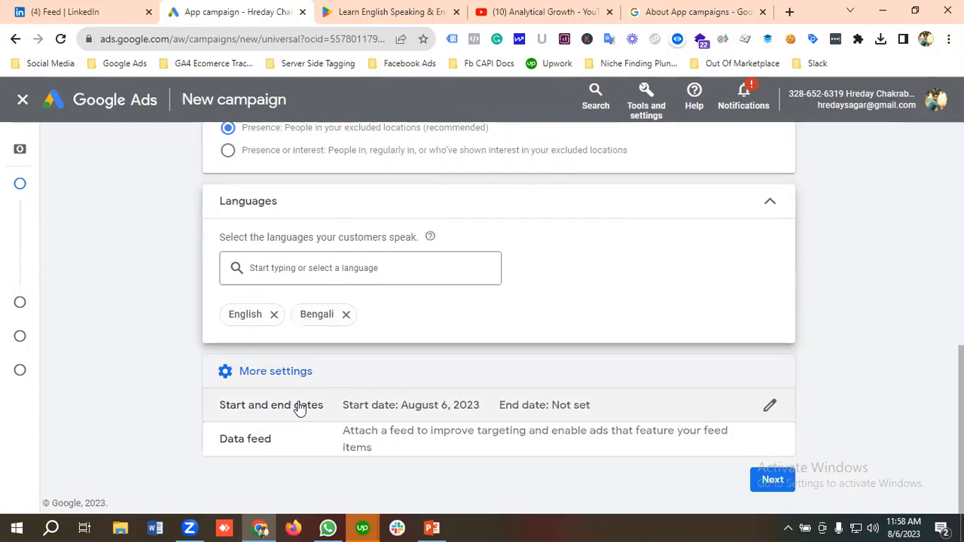
Step: Continue to budget and bidding and set the average daily budget to $30
left_click(768, 480)
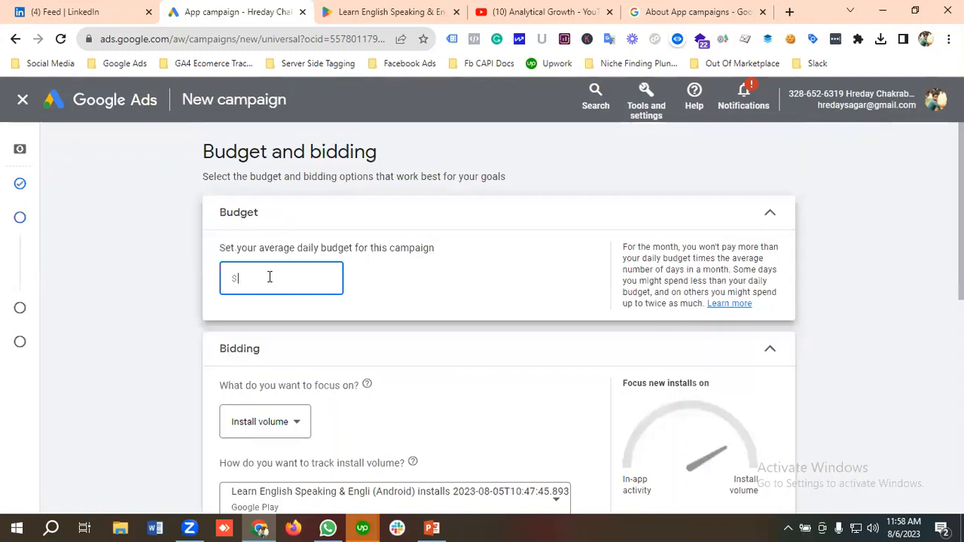
type("0")
scroll(273, 279, "down", 1)
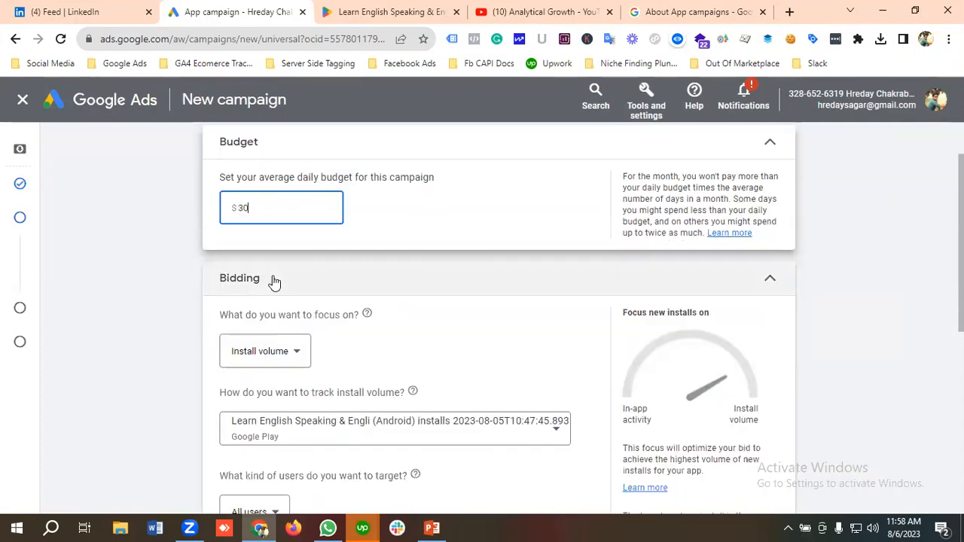
scroll(283, 280, "down", 1)
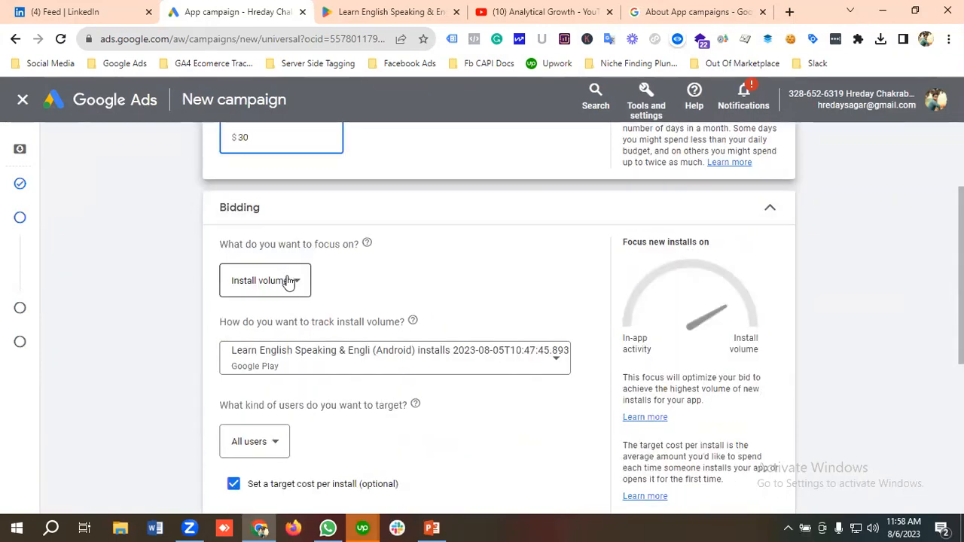
Step: Keep Install volume as the bidding focus and All users as the kind of users to target
left_click(287, 281)
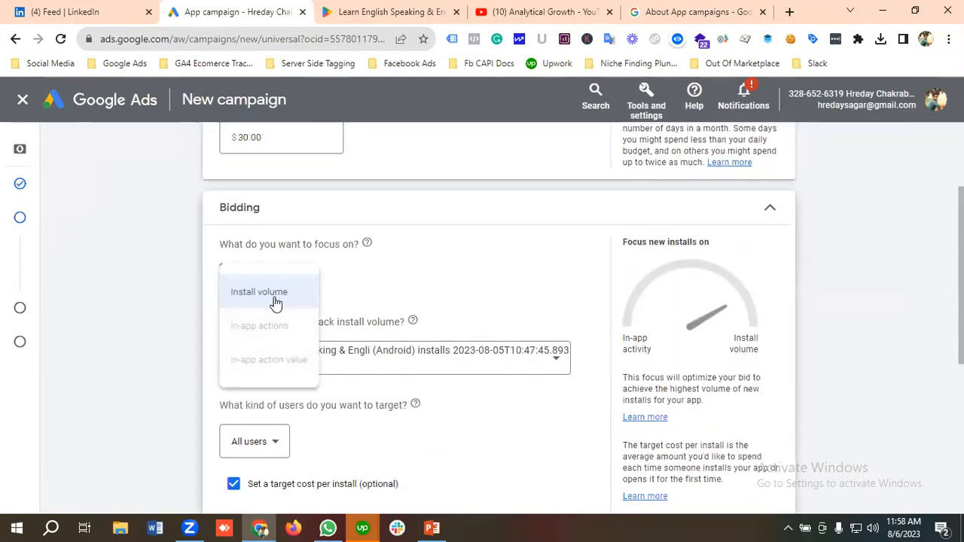
left_click(350, 273)
scroll(351, 272, "down", 1)
scroll(350, 273, "down", 1)
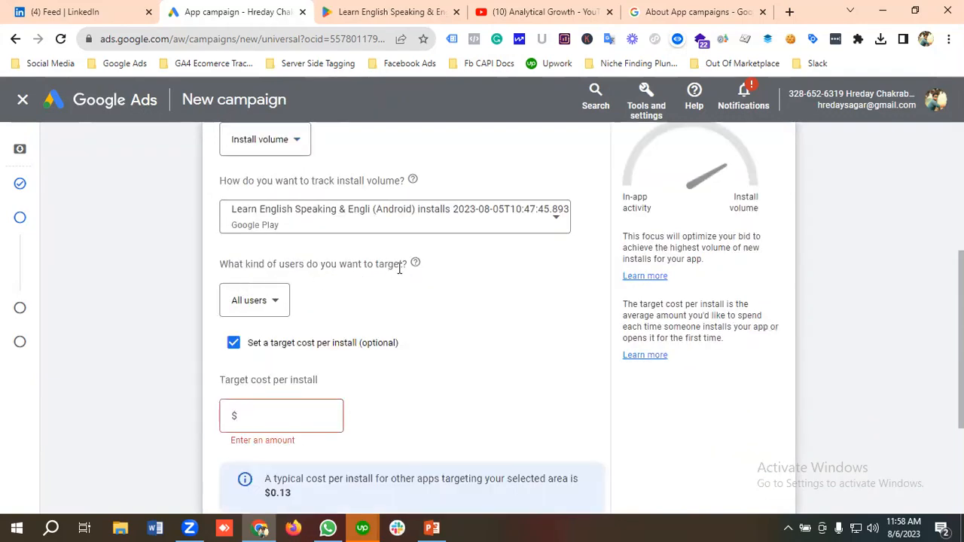
left_click(255, 303)
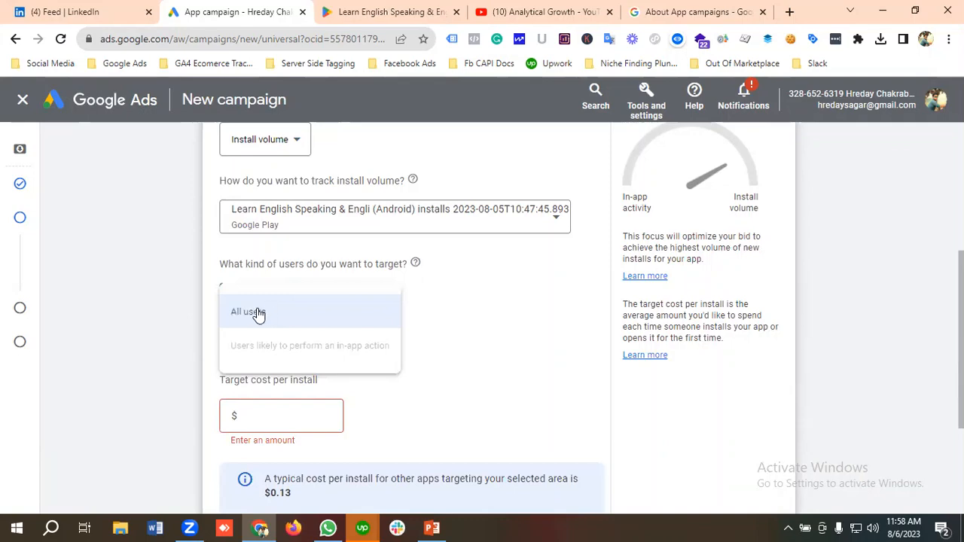
left_click(255, 310)
Step: Apply the suggested target cost per install of $0.13 and continue to the ad group's ad assets
scroll(334, 290, "down", 1)
scroll(294, 297, "down", 1)
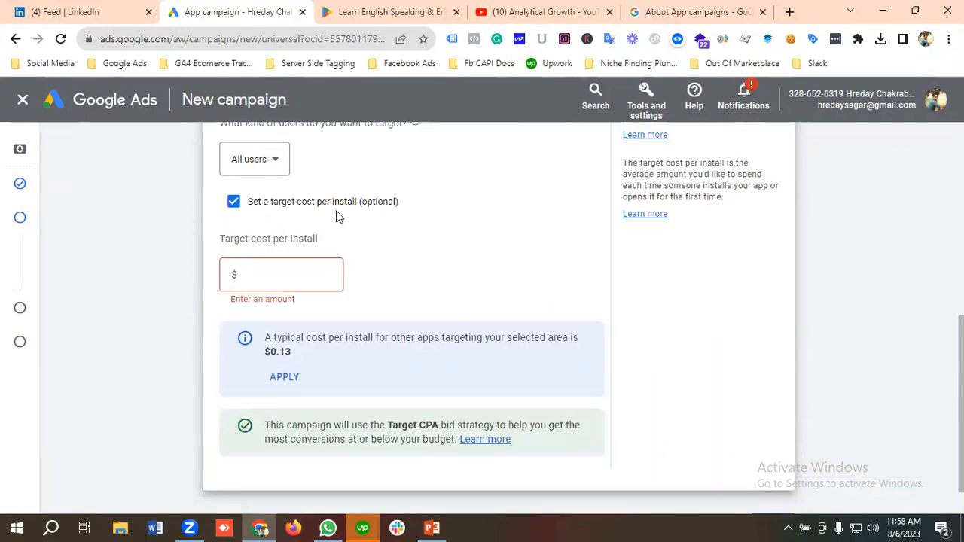
left_click(271, 275)
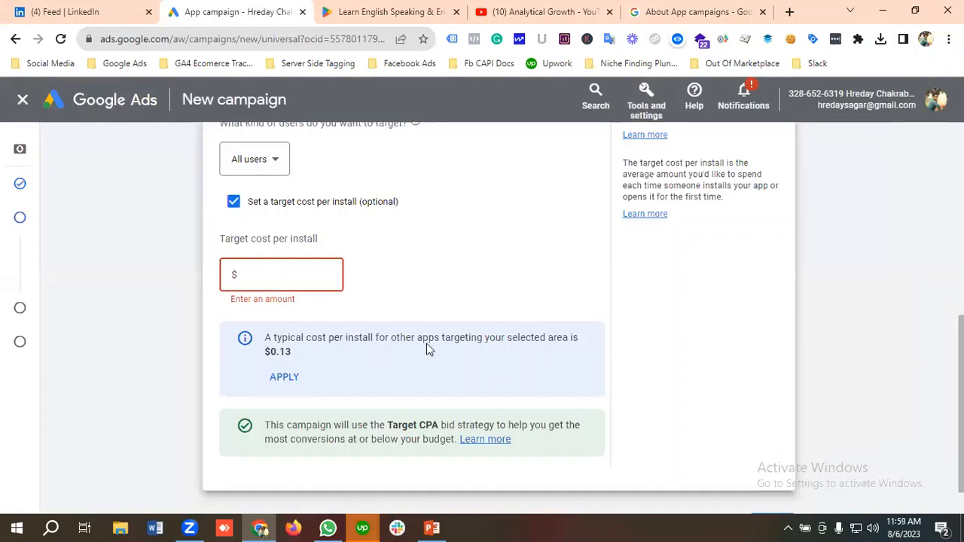
left_click(280, 378)
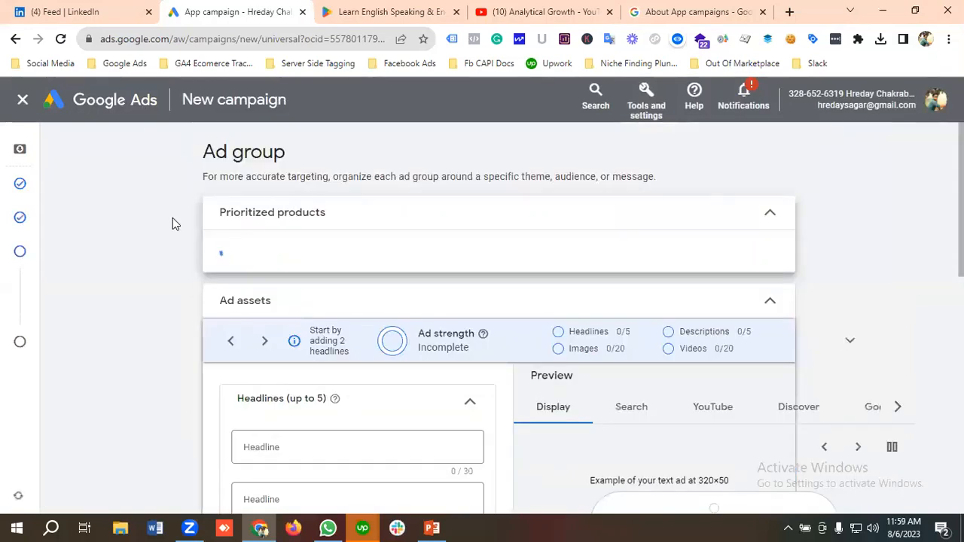
scroll(326, 272, "down", 2)
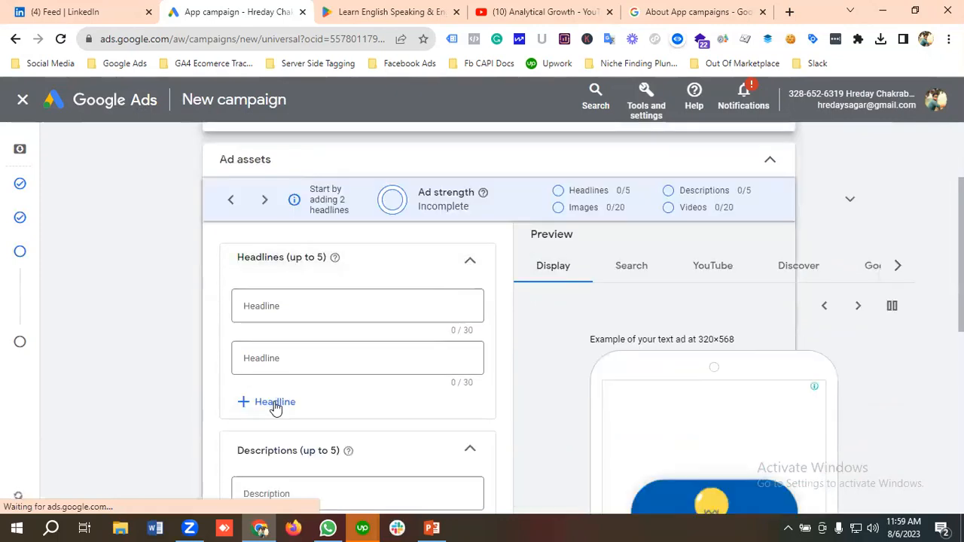
Step: Add three more headline fields to the ad assets, for five headlines in total
left_click(273, 402)
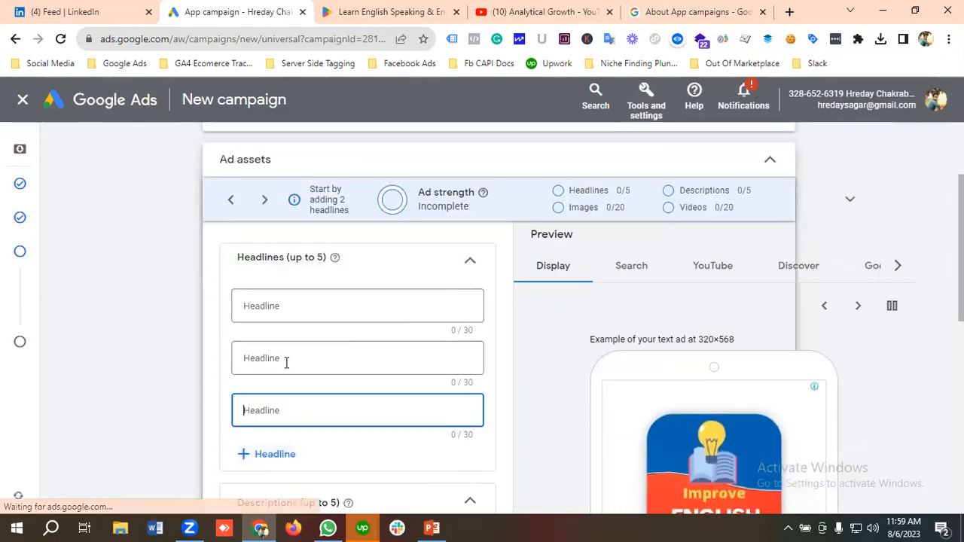
scroll(282, 383, "down", 2)
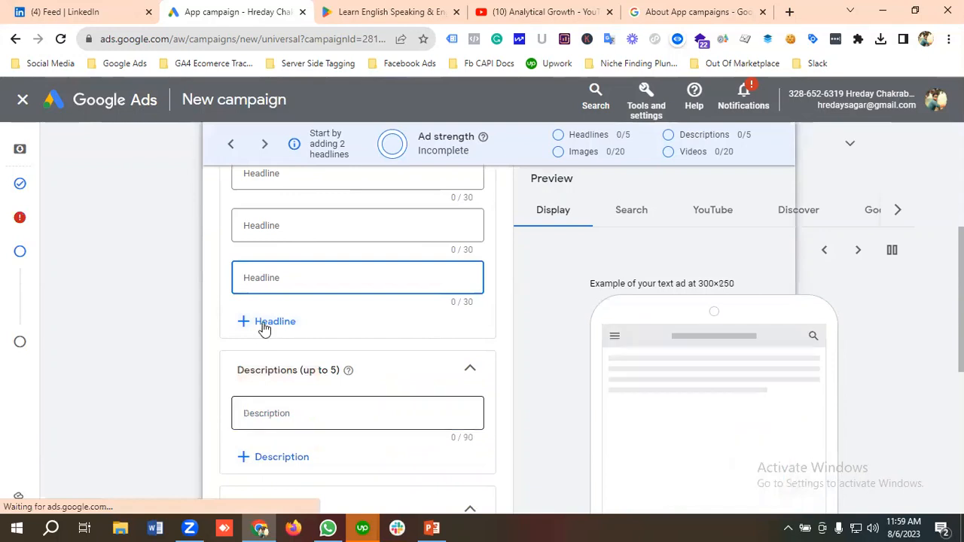
left_click(263, 324)
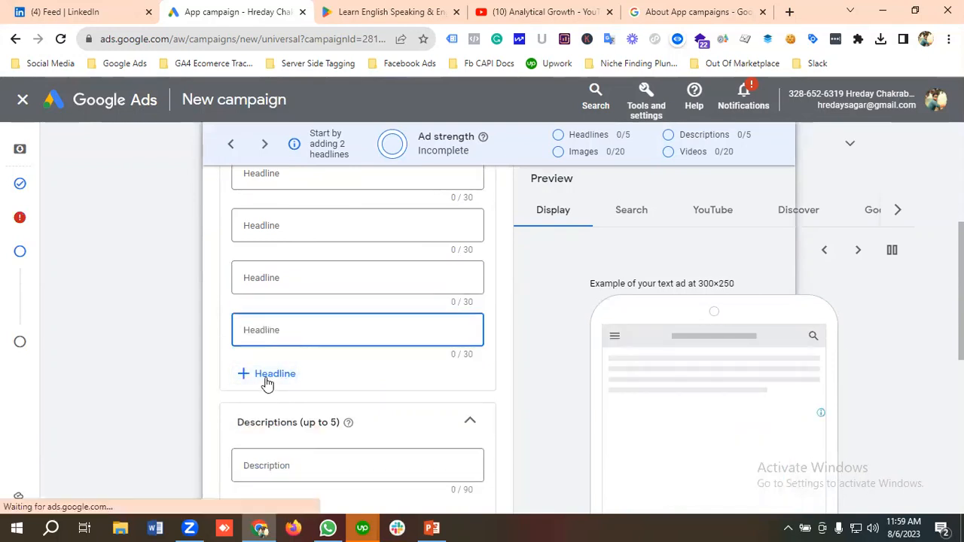
left_click(267, 381)
scroll(286, 381, "up", 1)
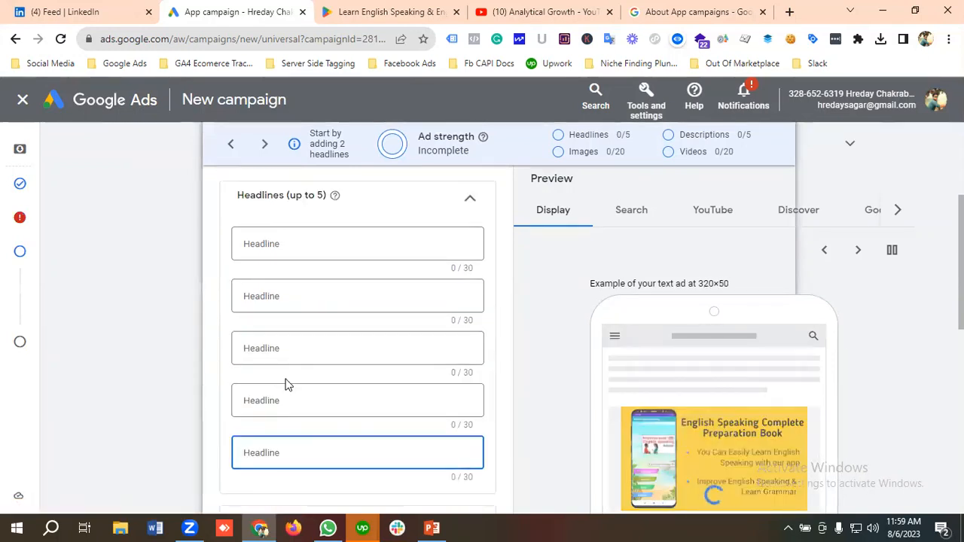
Step: Enter "Learn English Grammar" as the first headline
left_click(275, 244)
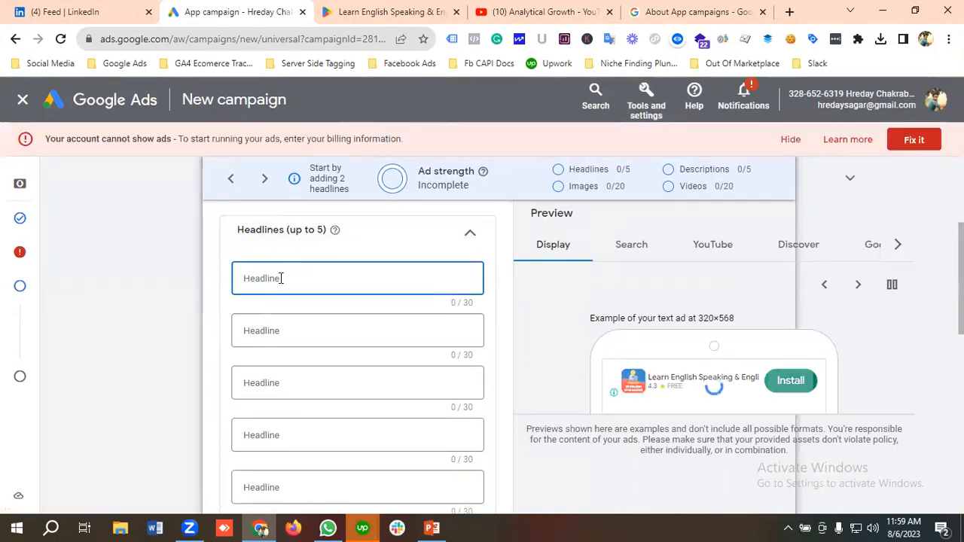
type("L")
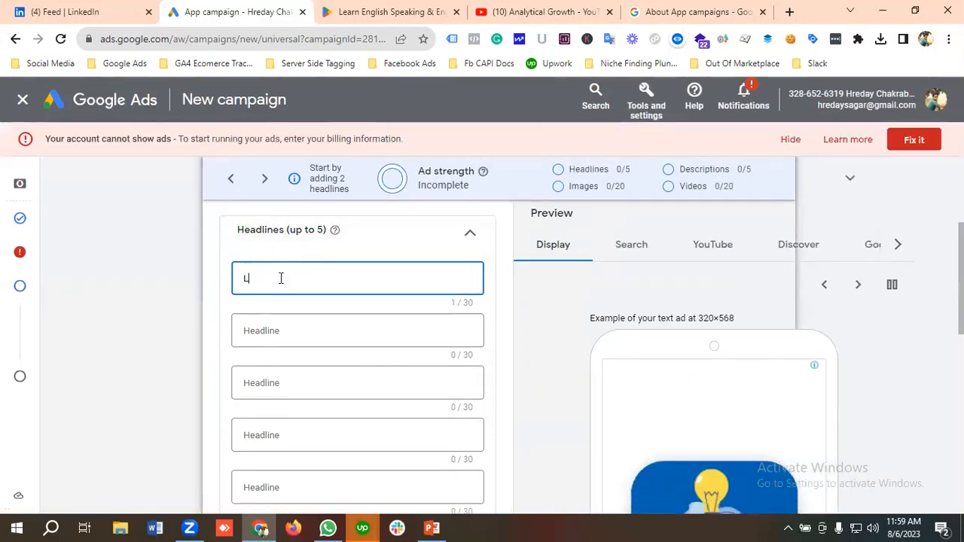
type("earn E")
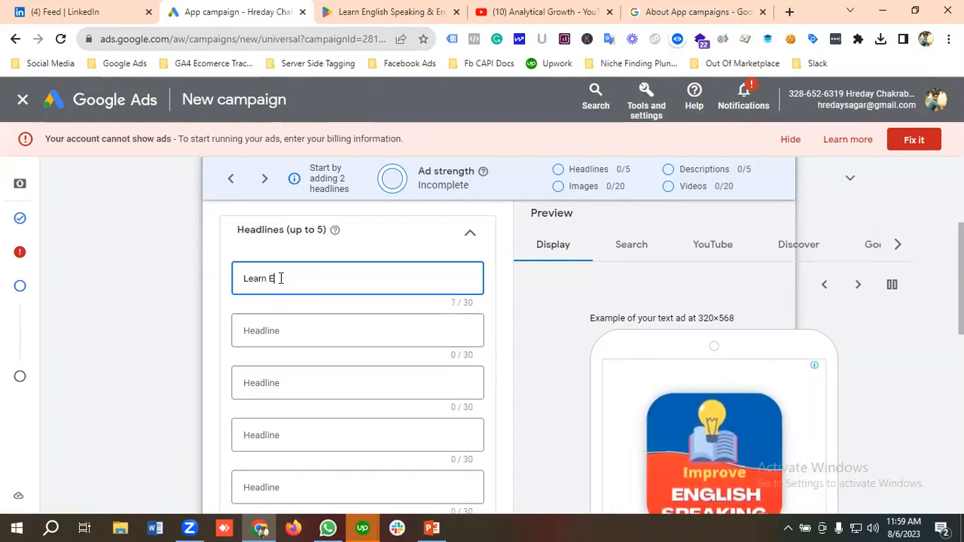
type("nglish")
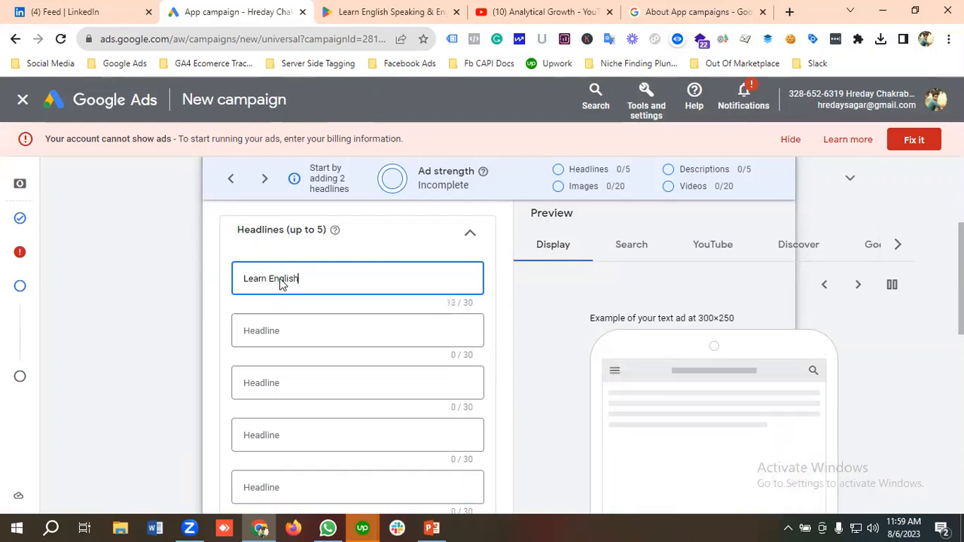
type(" Grammar")
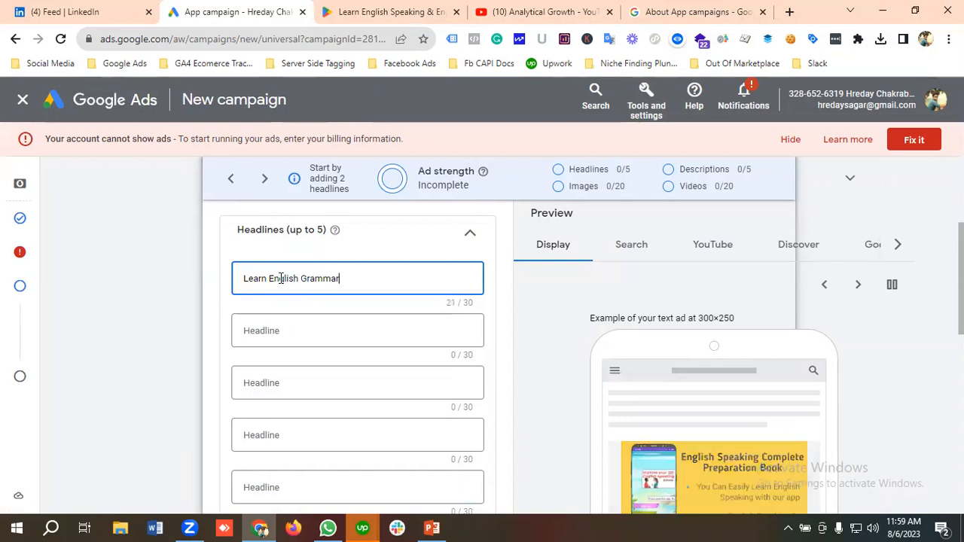
Step: Enter "#1 English Learning App" as the second headline
left_click(281, 330)
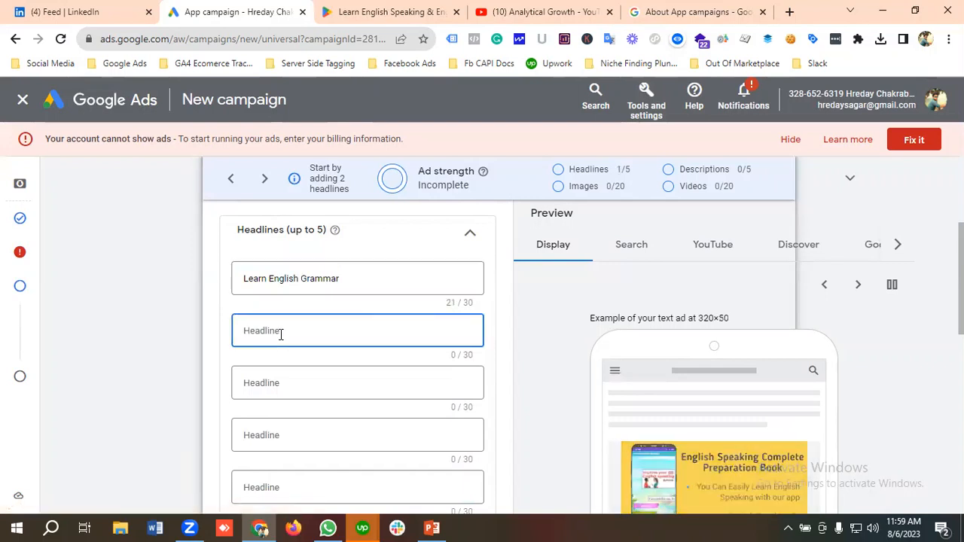
type("#1")
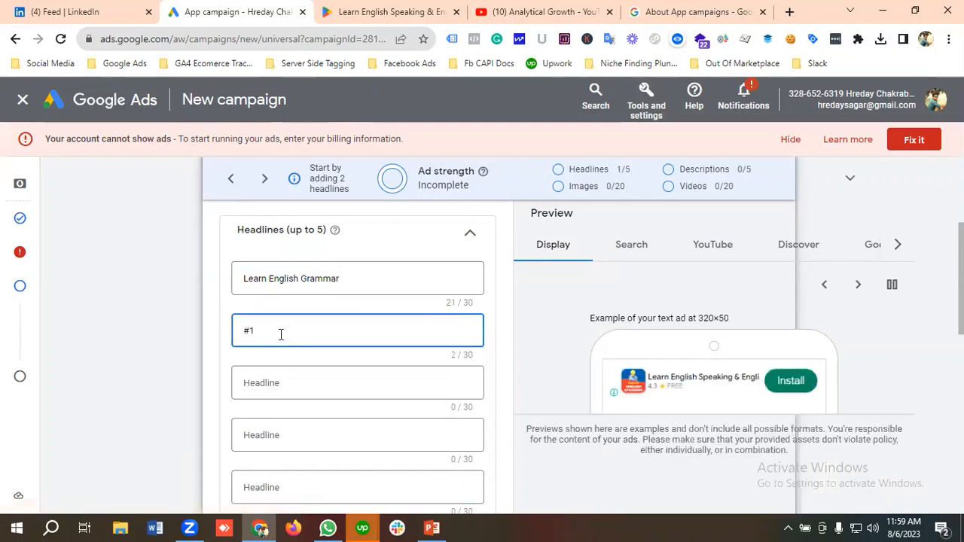
type(" Englis")
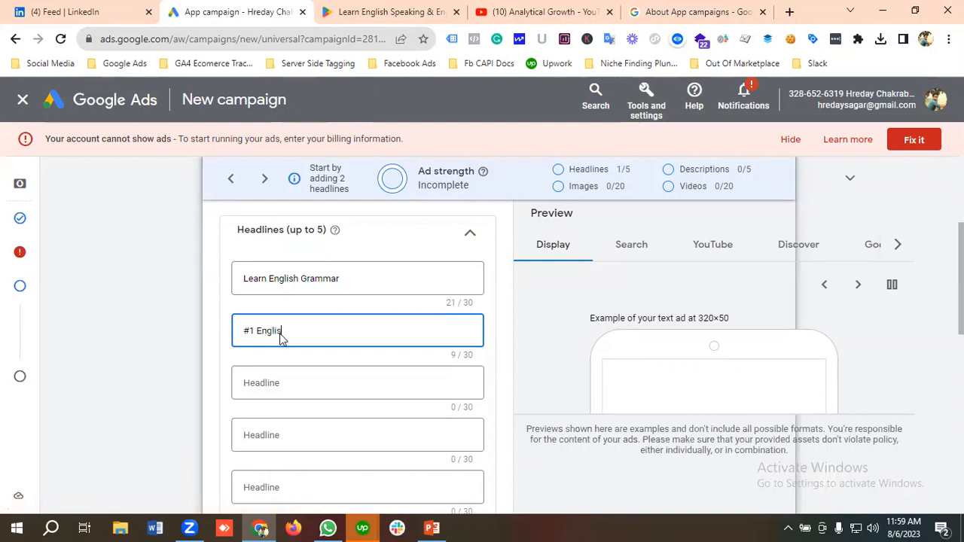
type("h Lear")
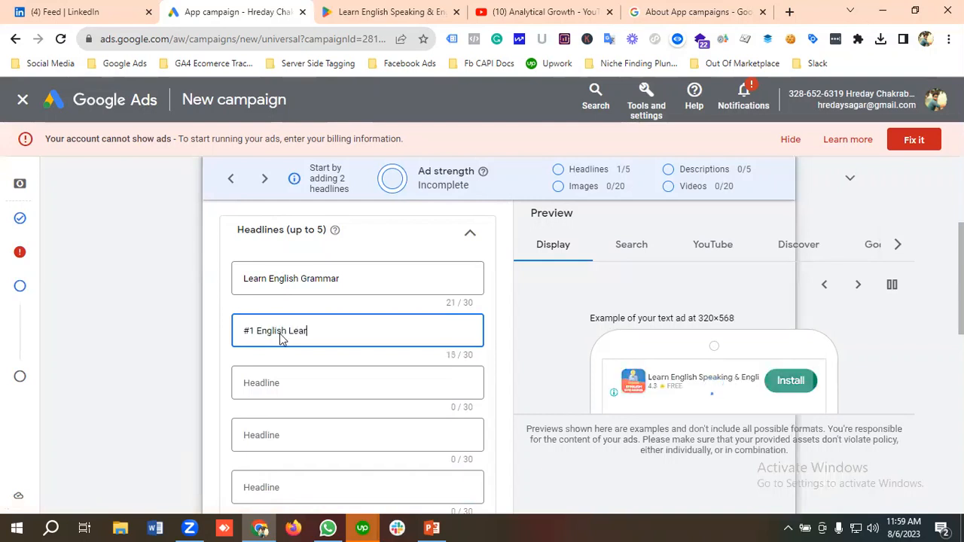
type("ning App")
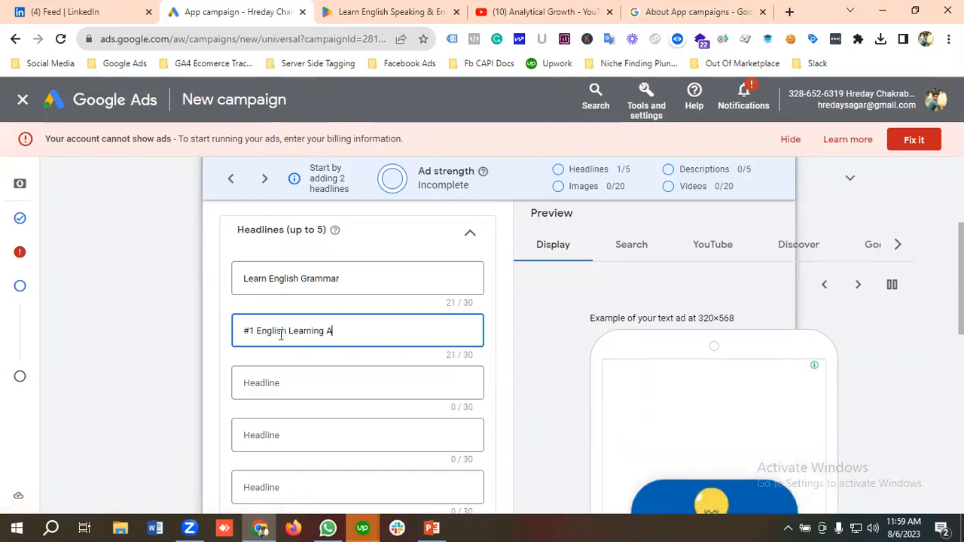
Step: Enter "Download Now" as the third headline
left_click(272, 387)
type("Download")
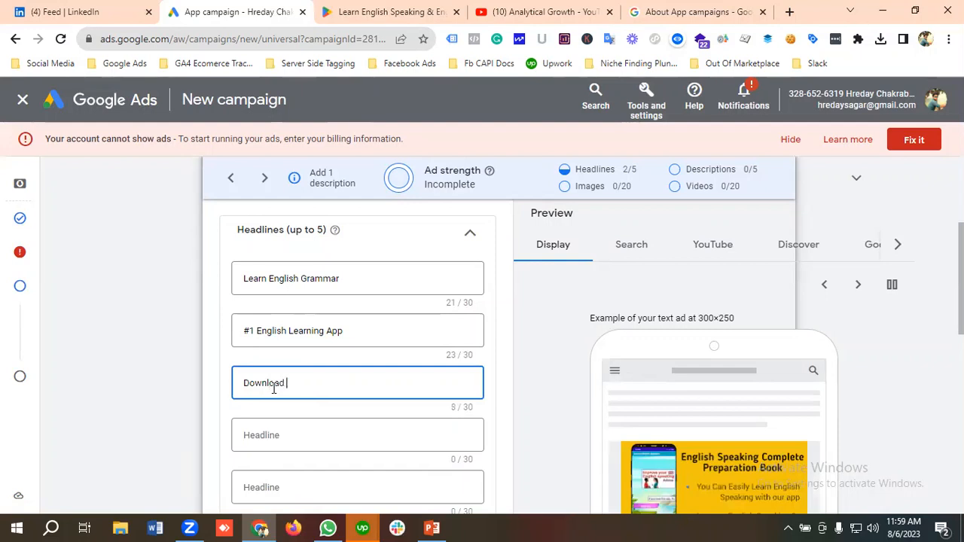
type(" Now")
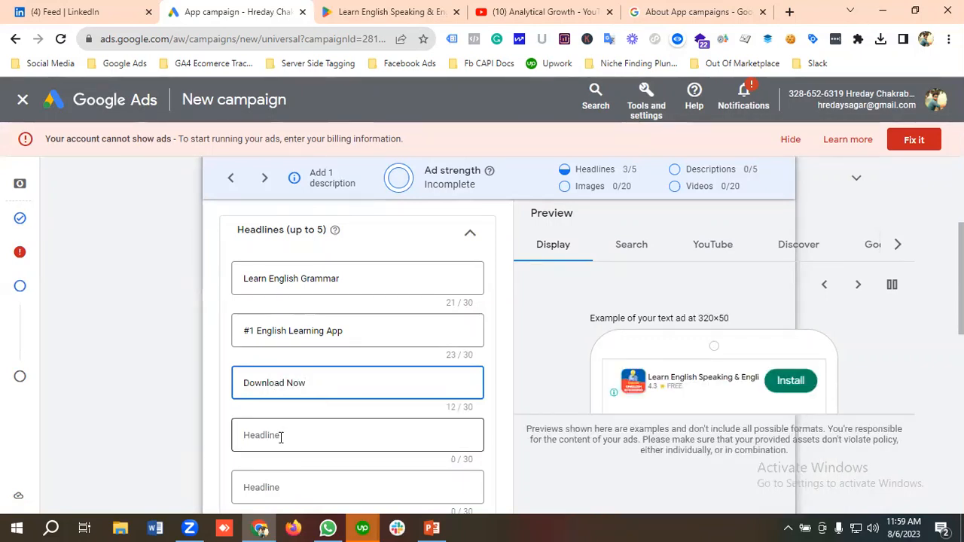
Step: Consult the app's Google Play listing for wording and enter "Easily Learn English" as the fourth headline in Google Ads
left_click(280, 437)
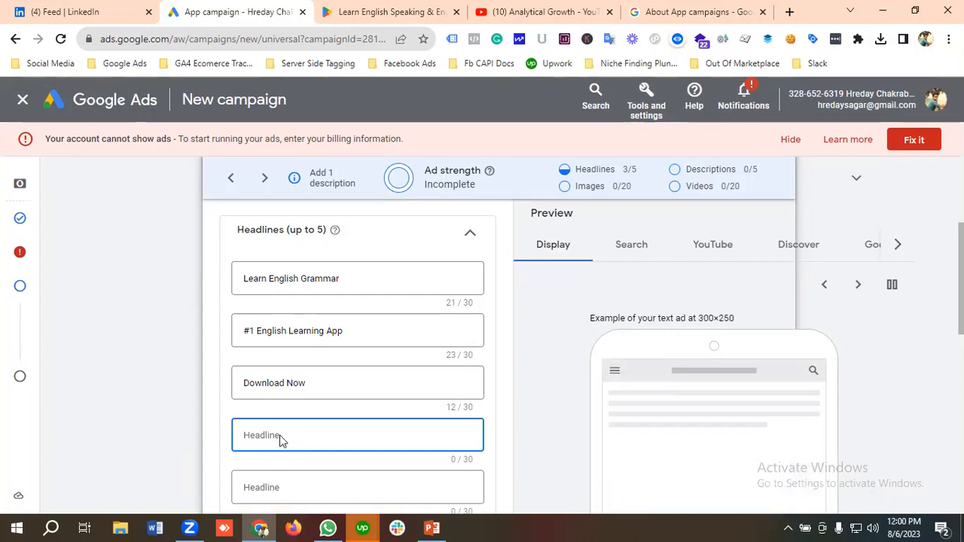
left_click(358, 15)
scroll(284, 261, "down", 3)
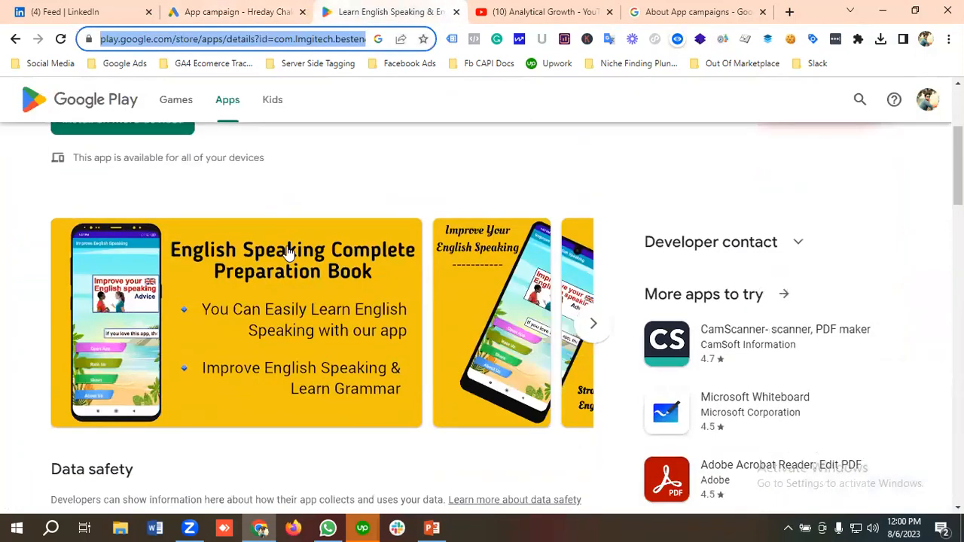
scroll(289, 254, "down", 1)
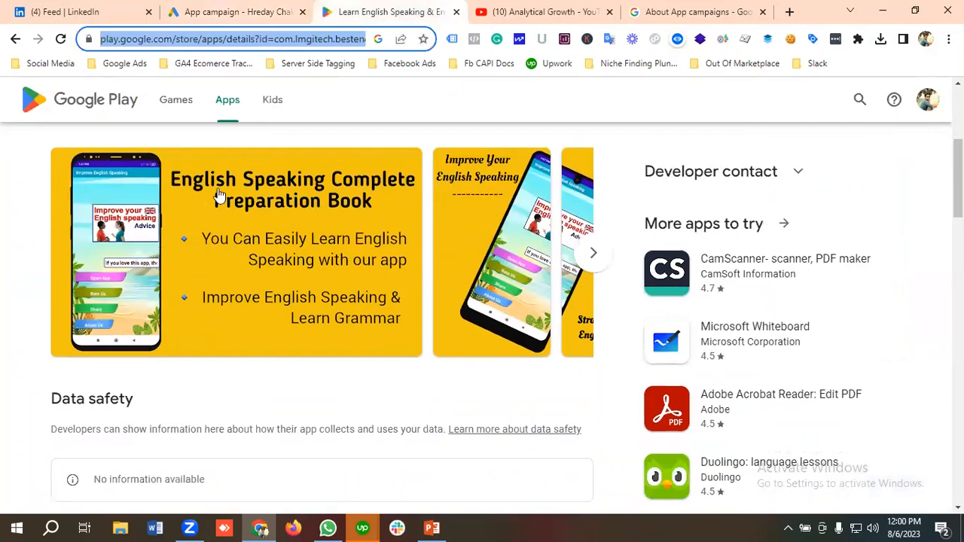
left_click(230, 12)
left_click(283, 426)
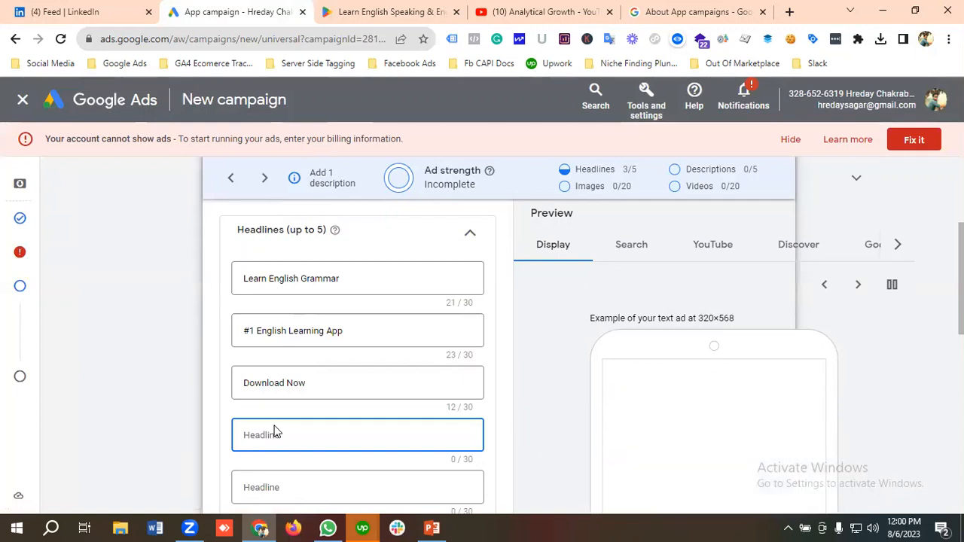
type("Easi")
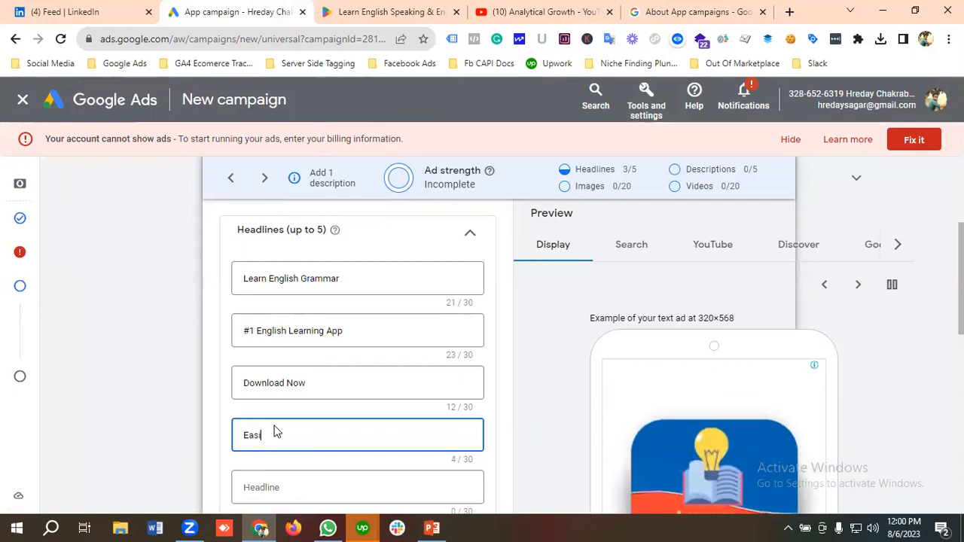
type("ly Lear")
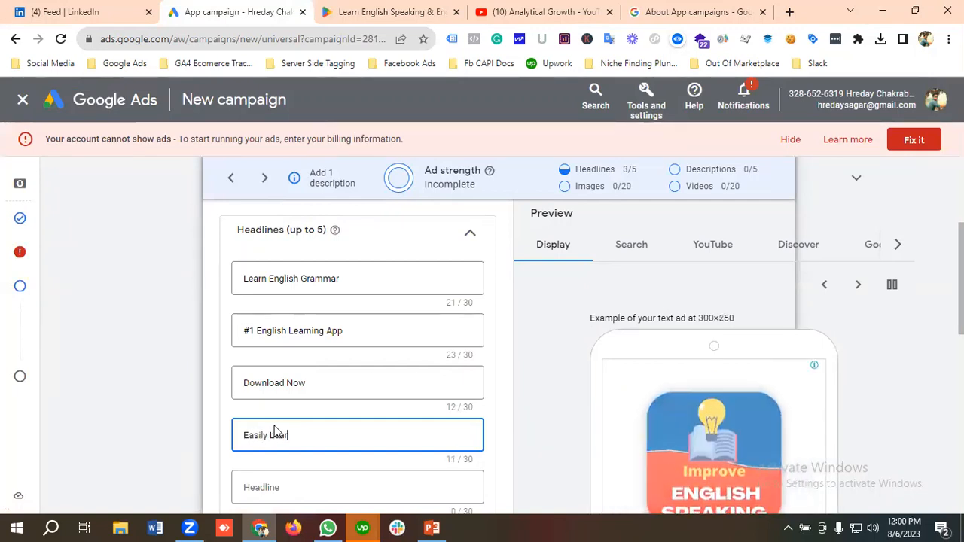
type("n Engl")
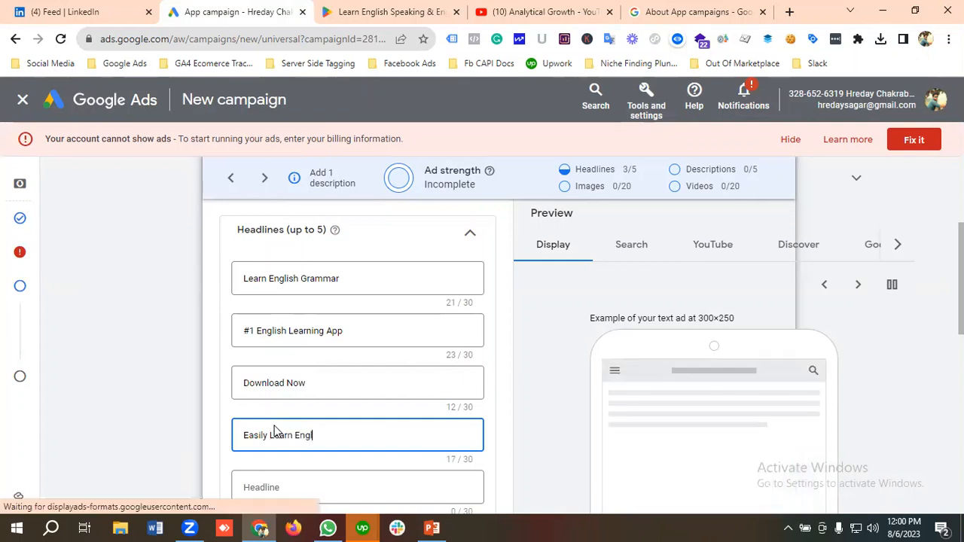
type("ish")
Step: Recheck the Google Play listing's screenshots and enter "Improve Your English Speaking" as the fifth headline in Google Ads
scroll(284, 431, "down", 2)
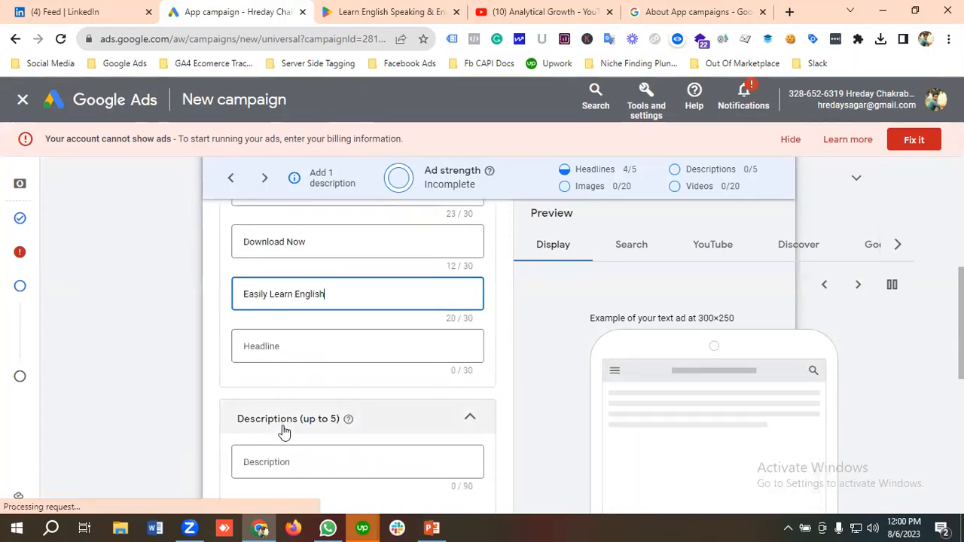
left_click(264, 345)
left_click(393, 9)
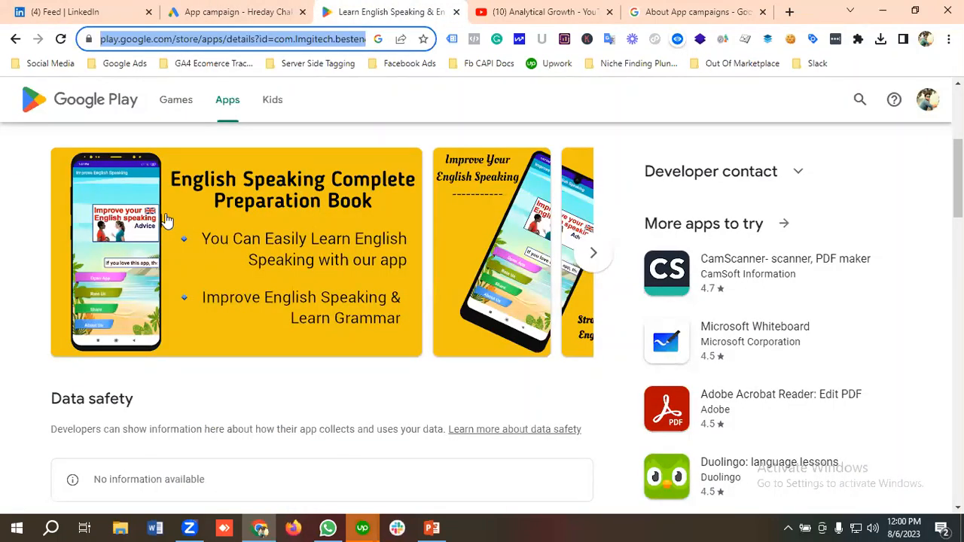
left_click(205, 9)
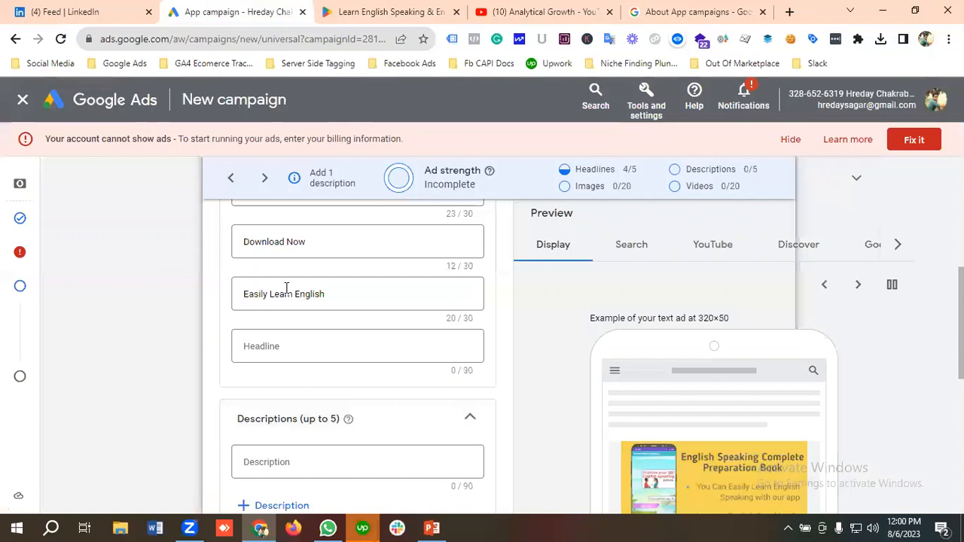
left_click(269, 347)
type("I")
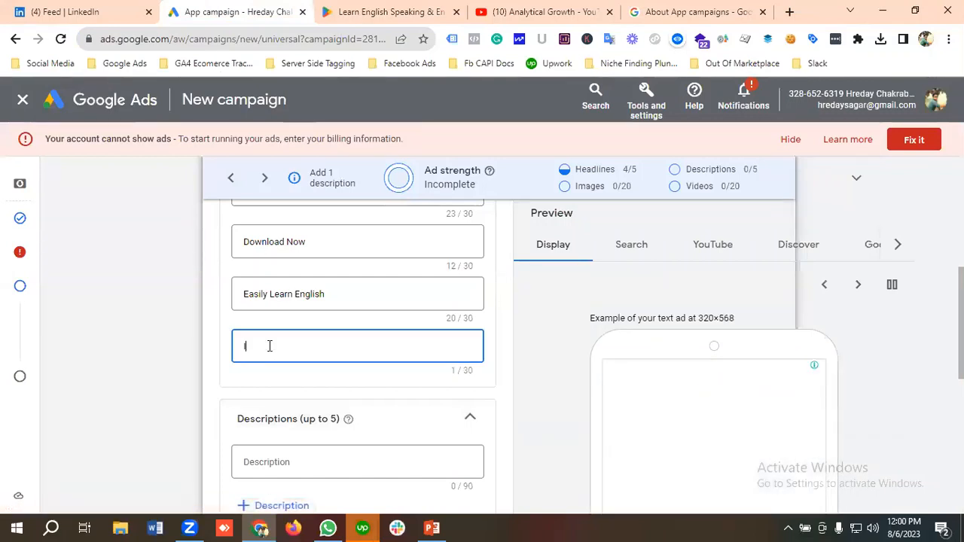
type("mprove Y")
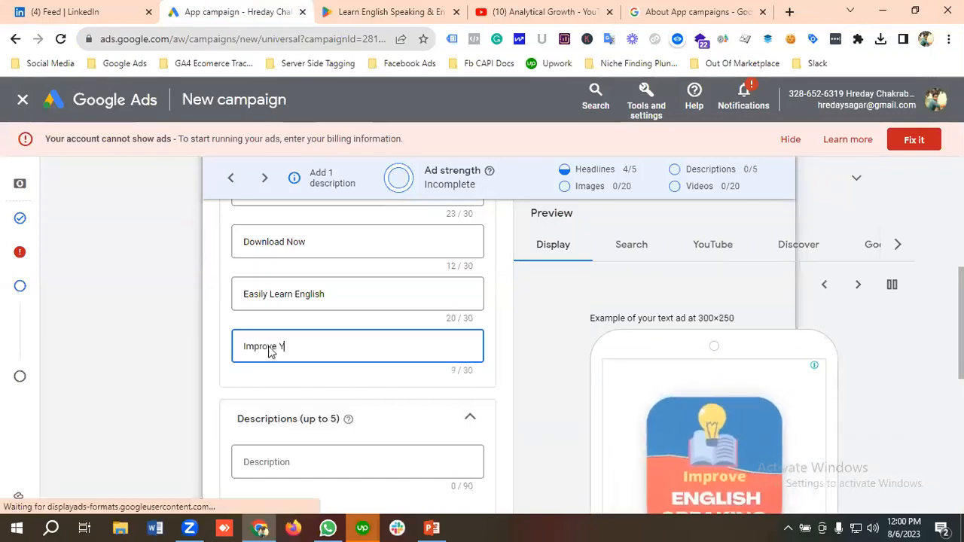
type("our Eng")
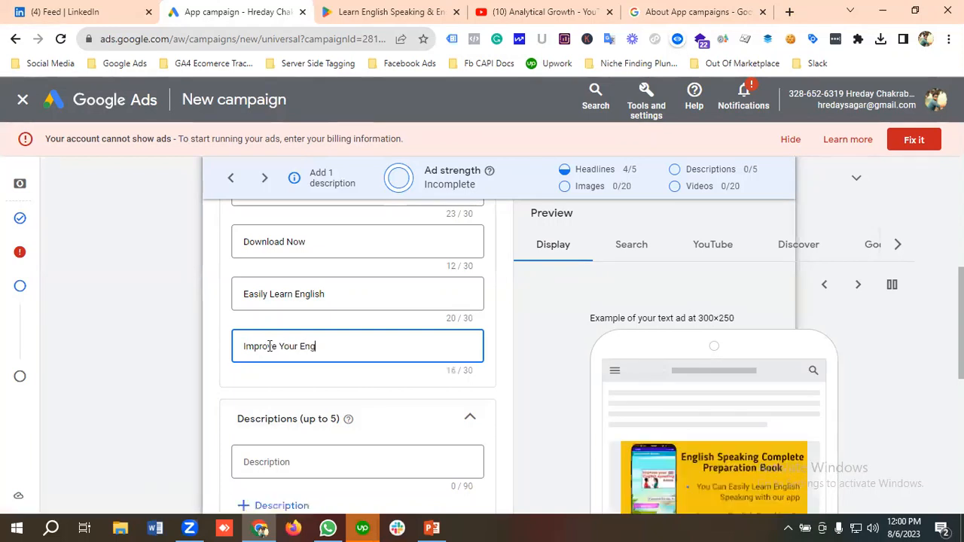
type("lish Spe")
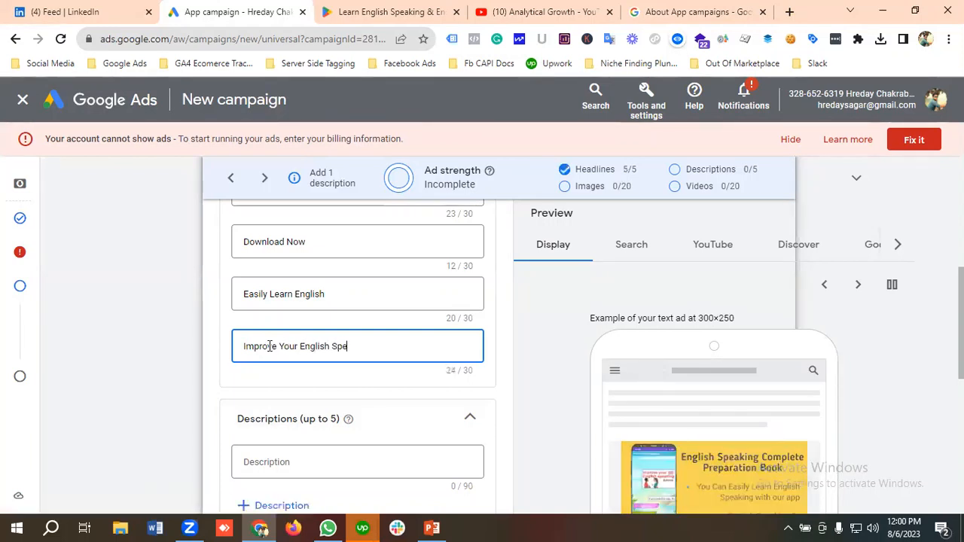
type("aking")
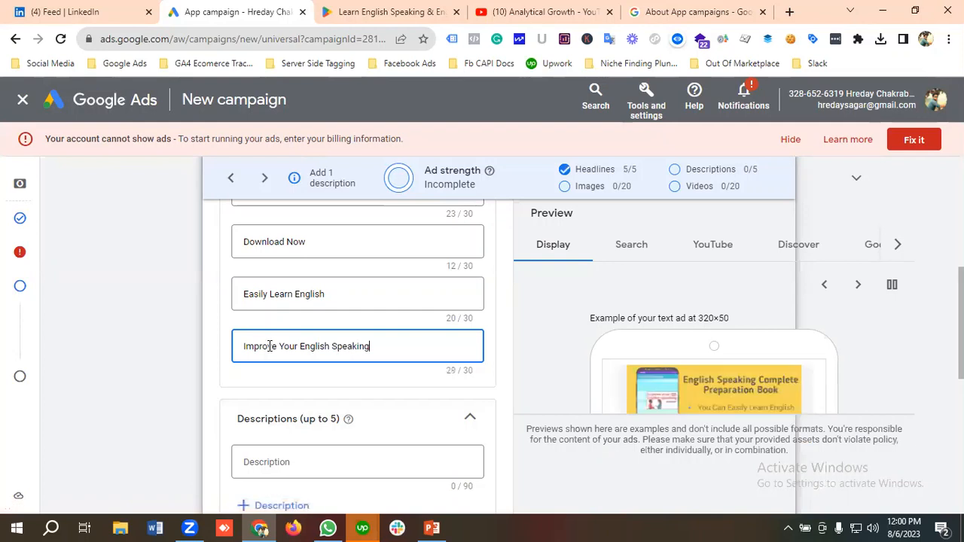
Step: Add four more description fields to the ad assets, for five descriptions in total
scroll(268, 347, "down", 1)
scroll(297, 347, "down", 1)
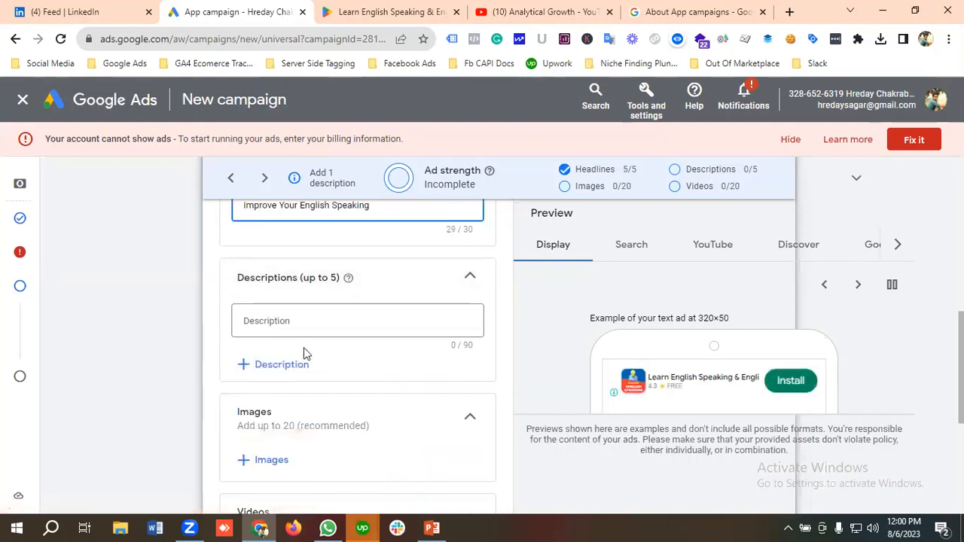
left_click(279, 367)
scroll(279, 354, "down", 1)
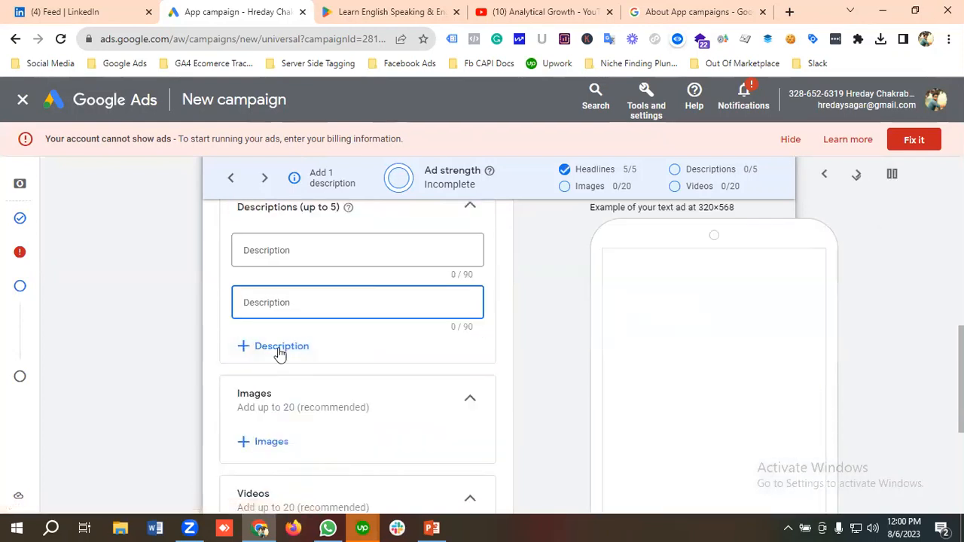
left_click(280, 348)
left_click(279, 398)
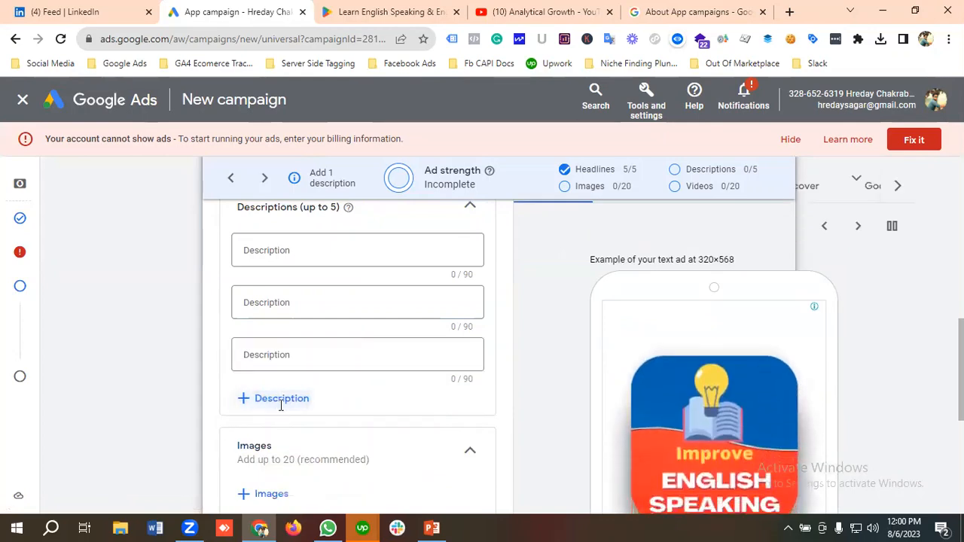
left_click(282, 450)
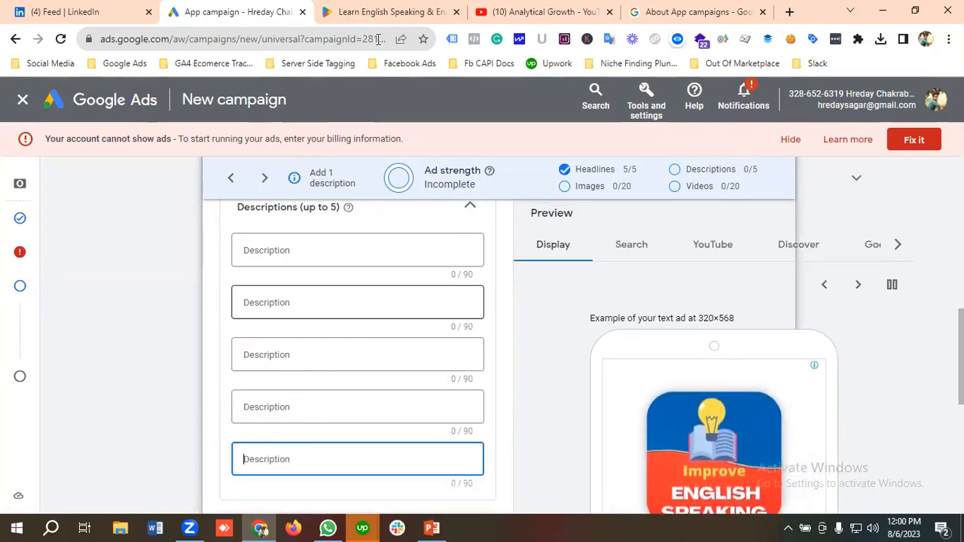
Step: Copy "Learn proper English Grammar & English Speaking with the best Learn English app." from the Google Play listing into the first description in Google Ads
left_click(384, 11)
scroll(221, 290, "down", 12)
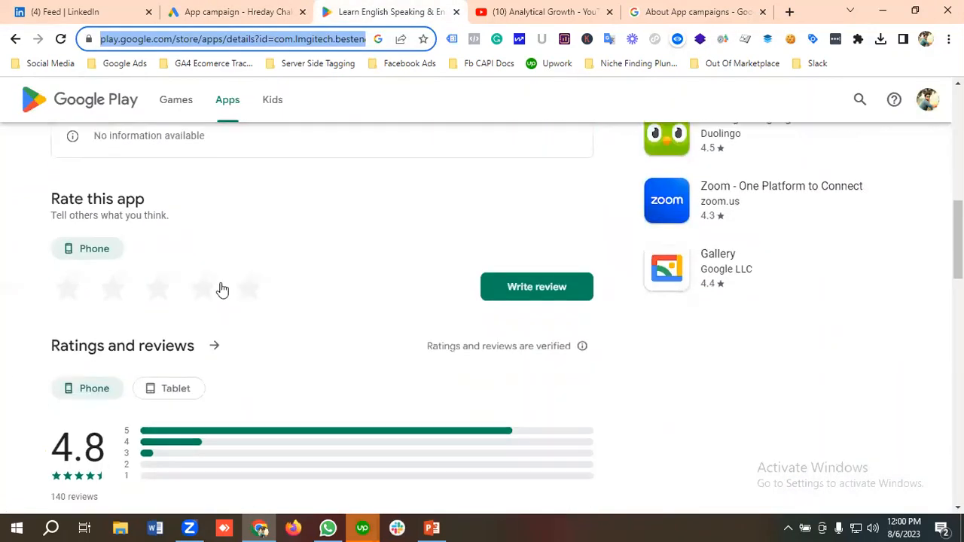
scroll(222, 290, "down", 6)
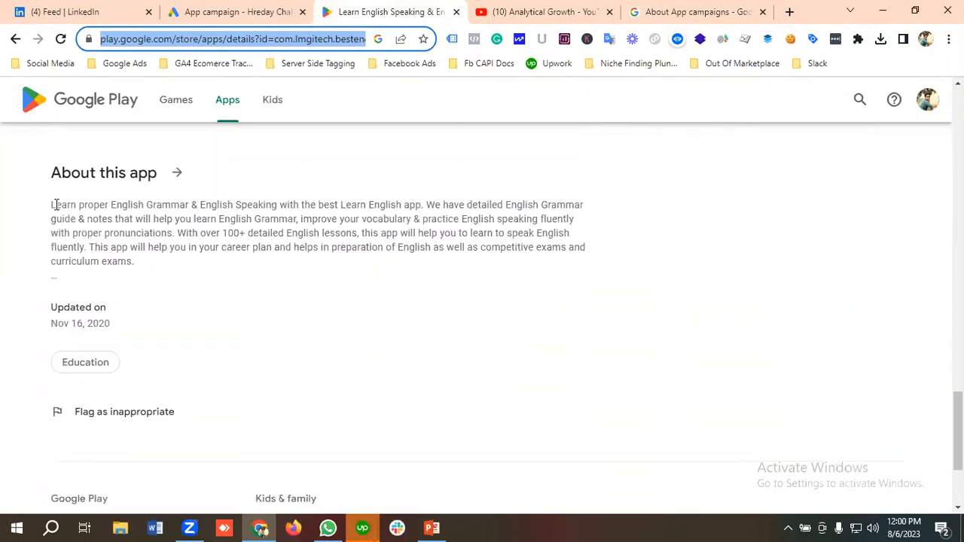
left_click_drag(50, 207, 411, 211)
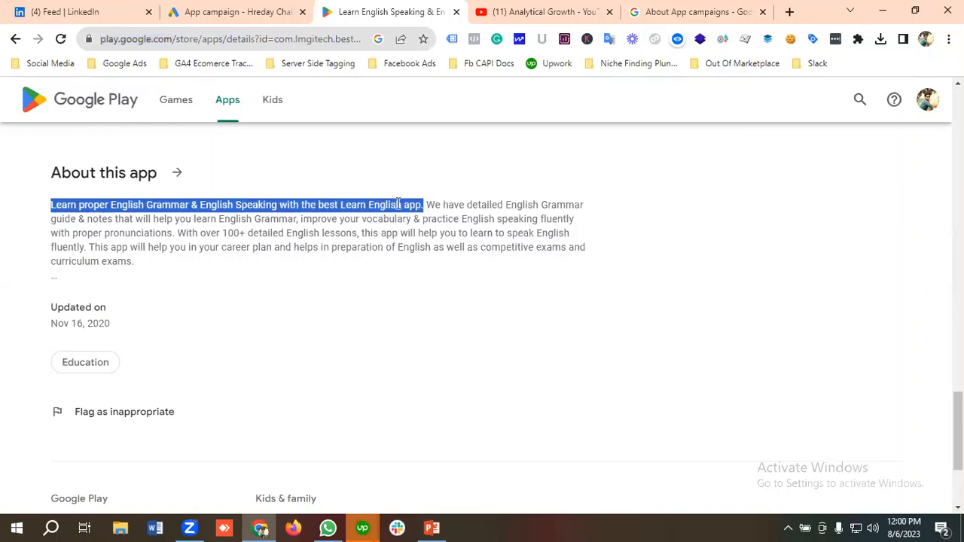
right_click(398, 204)
left_click(426, 213)
left_click(253, 9)
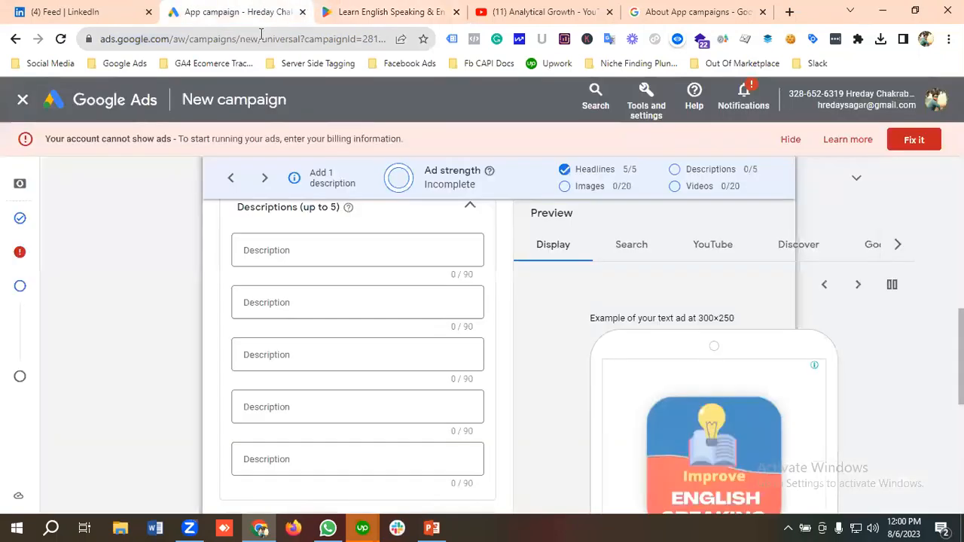
left_click(259, 250)
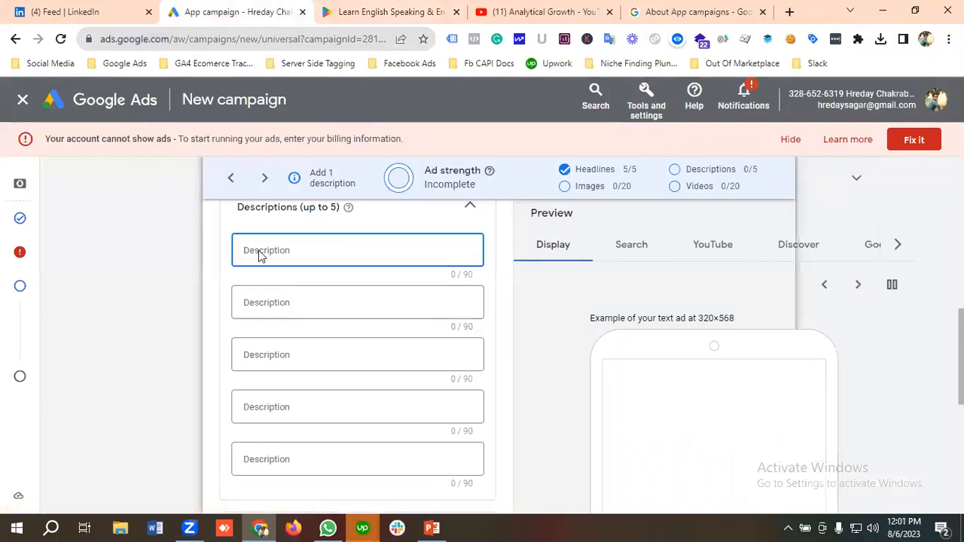
key("ctrl+v")
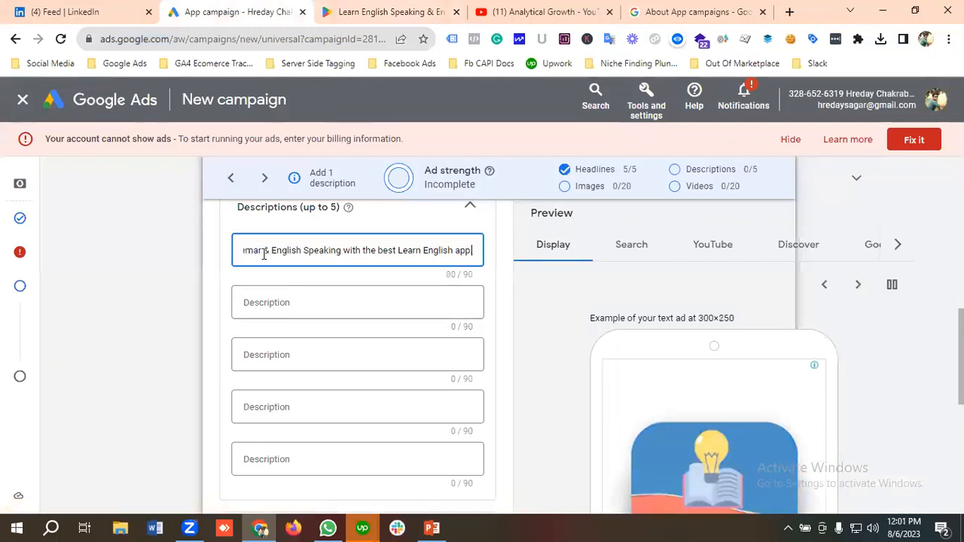
left_click(790, 142)
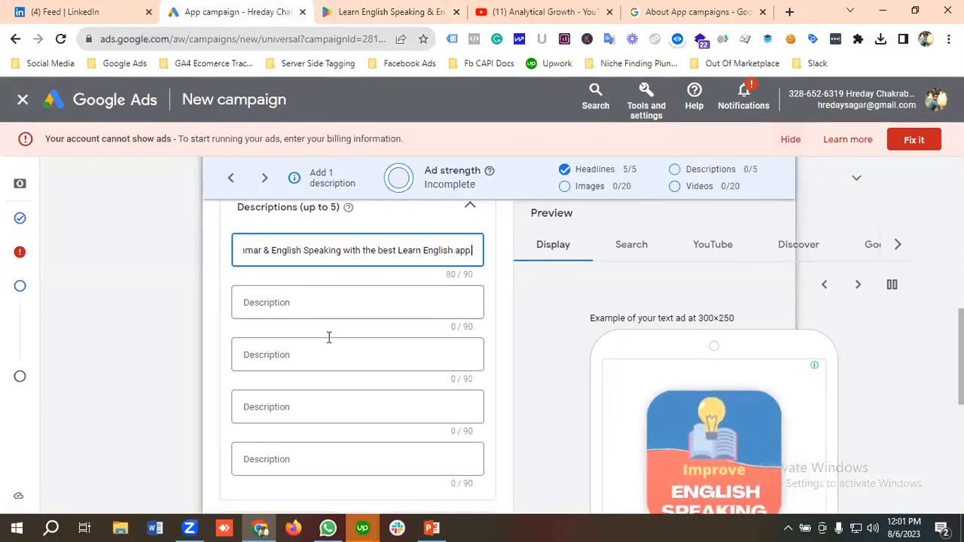
Step: Copy "We have detailed English Grammar guide & notes that will help you learn English Grammar," from the Google Play listing into the second Google Ads description
left_click(310, 305)
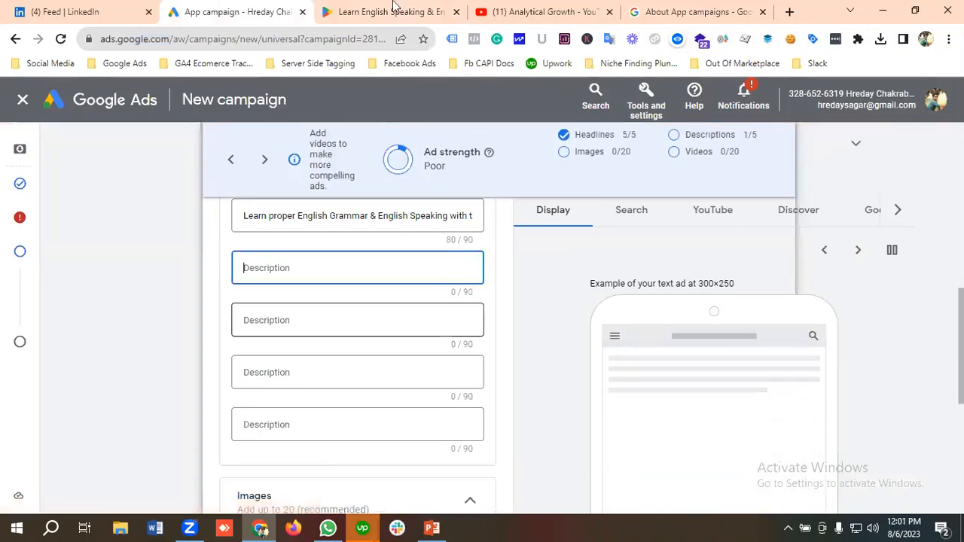
left_click(387, 12)
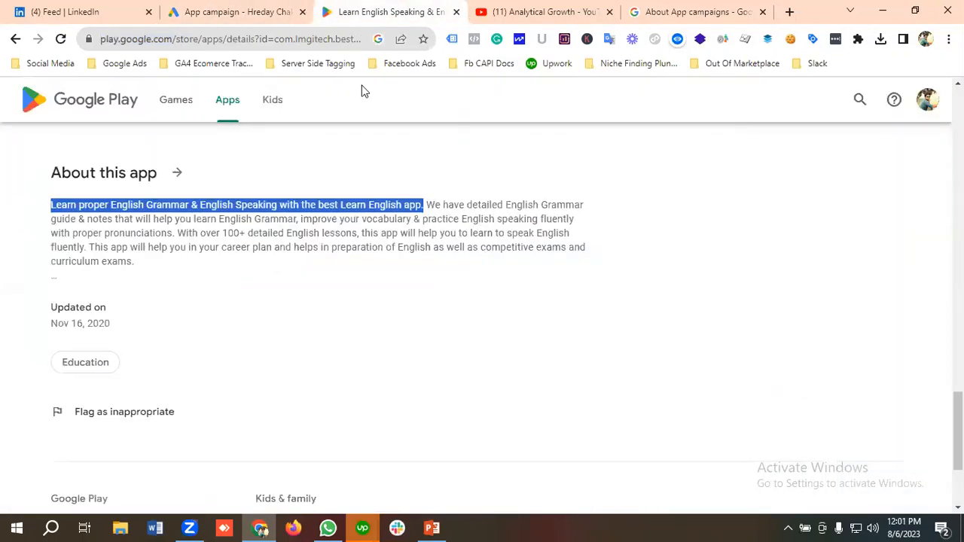
left_click(424, 218)
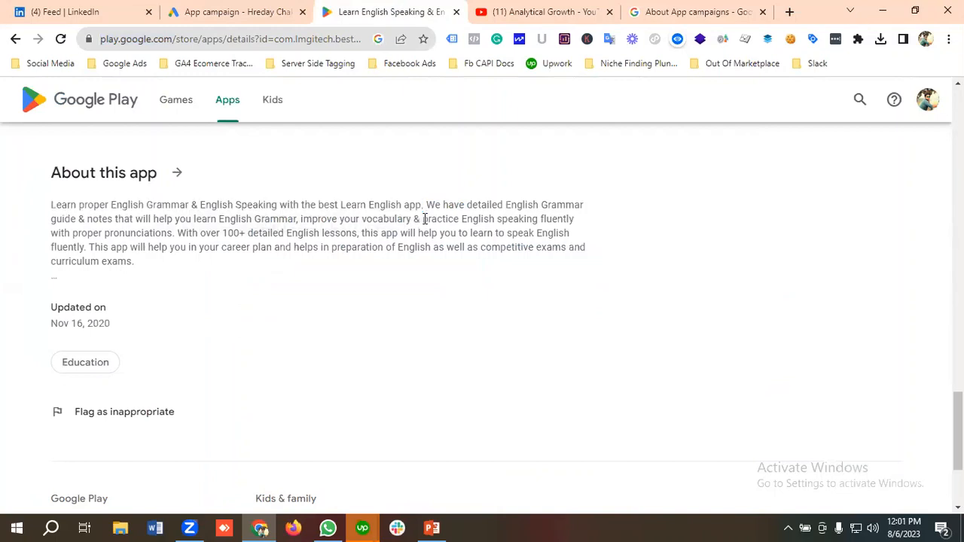
left_click_drag(425, 205, 298, 218)
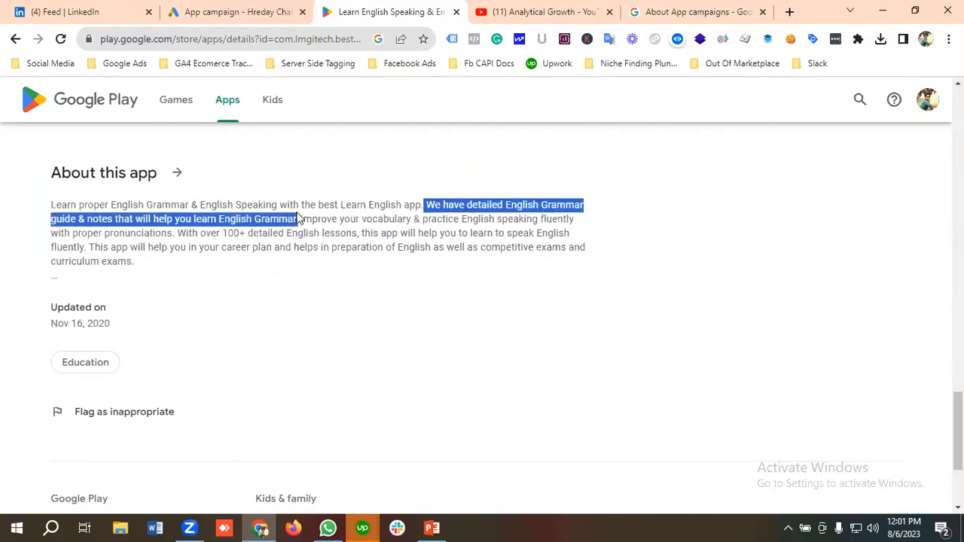
right_click(292, 226)
left_click(319, 229)
left_click(226, 11)
left_click(268, 269)
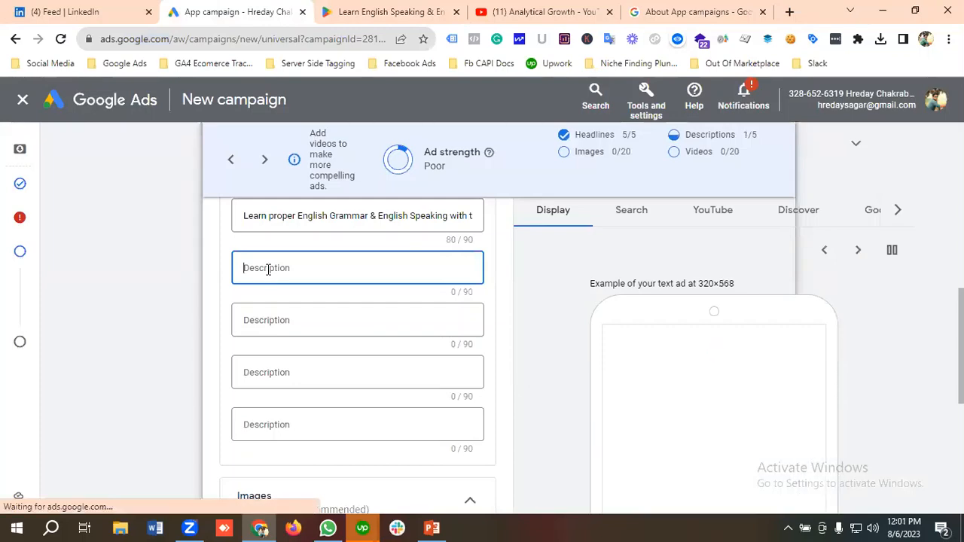
key("ctrl+v")
Step: Copy "With over 100+ detailed English lessons, this app will help you to learn to speak English fluently" from Google Play into the third Google Ads description
left_click(392, 11)
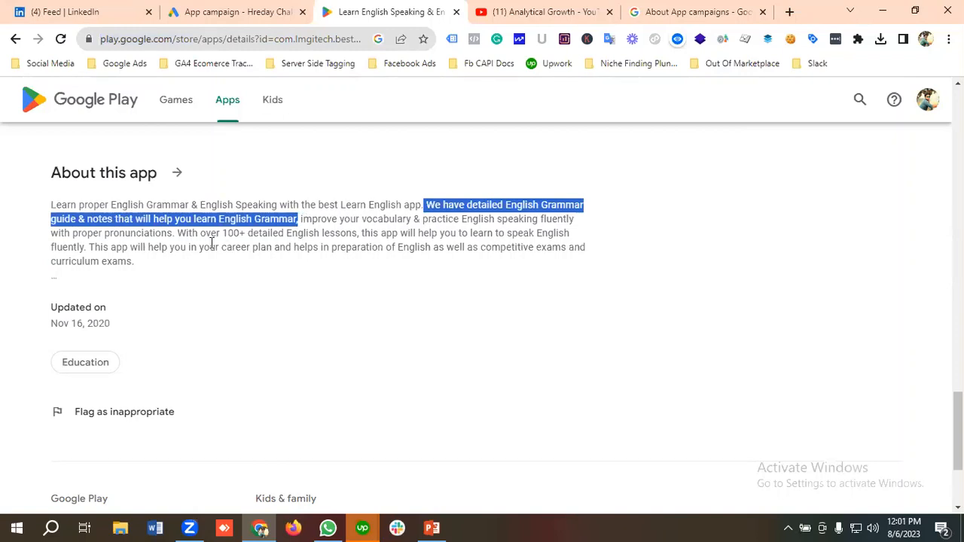
left_click_drag(177, 234, 86, 248)
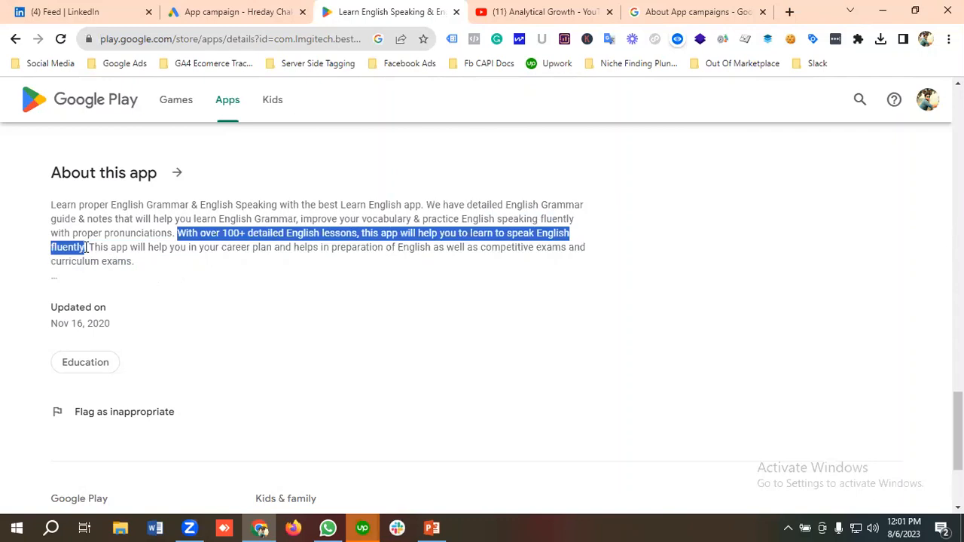
right_click(79, 252)
left_click(106, 262)
left_click(238, 12)
left_click(262, 323)
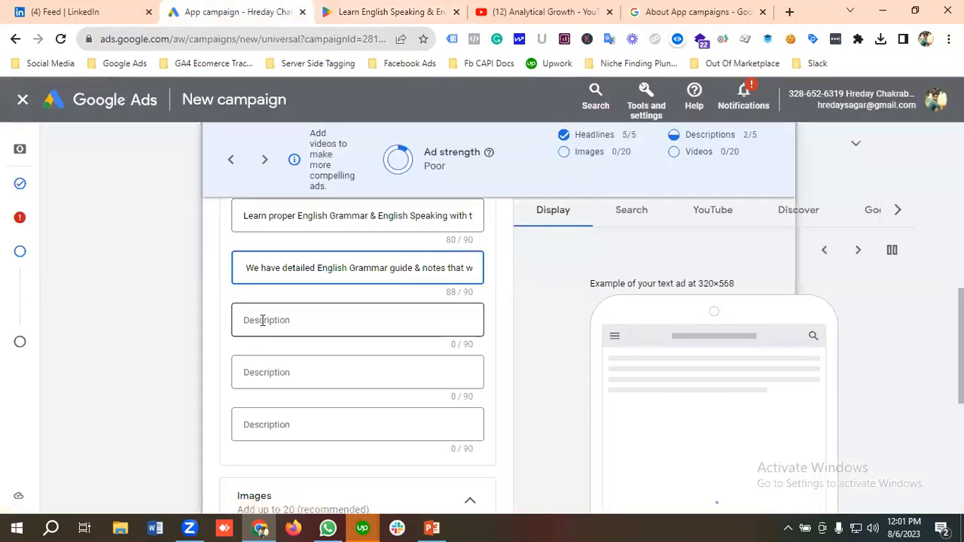
key("ctrl+v")
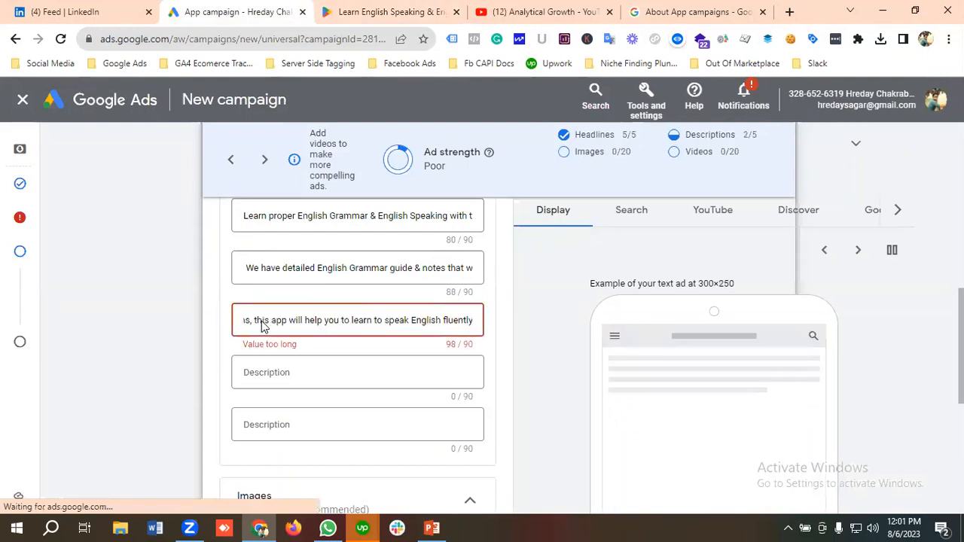
Step: Shorten the third description to fit the 90-character limit by removing "fluently" from its end
key("BackSpace")
key("BackSpace")
key("BackSpace")
key("BackSpace")
key("BackSpace")
key("BackSpace")
key("BackSpace")
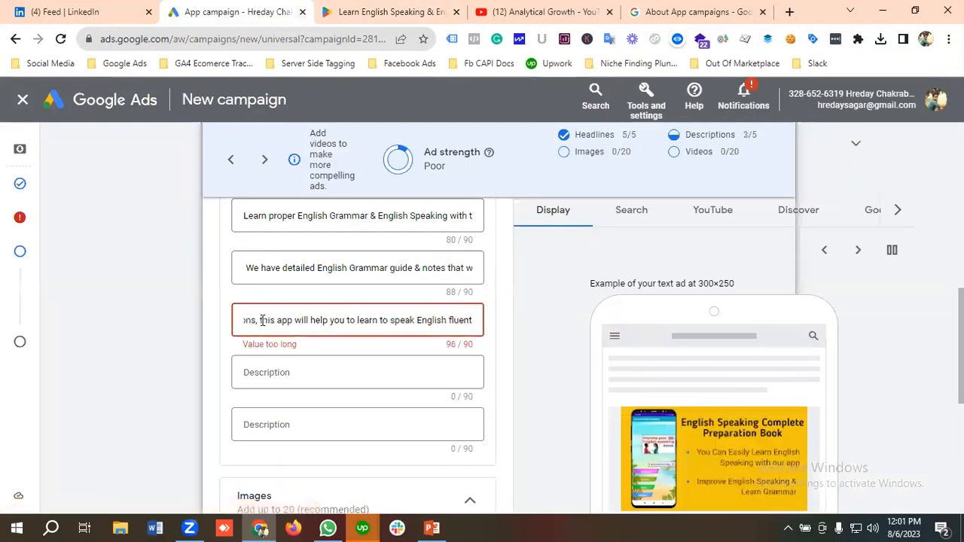
key("BackSpace")
key("BackSpace")
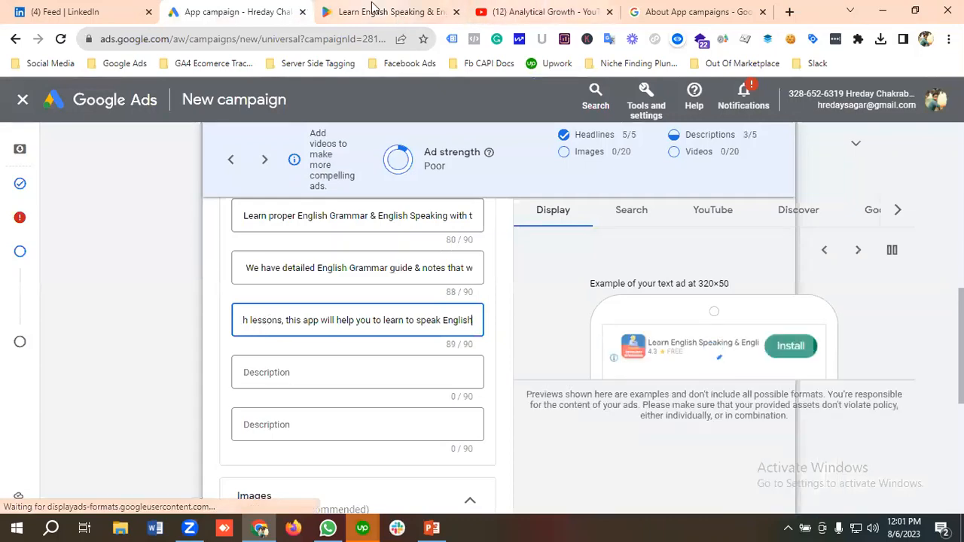
Step: Copy "This app will help you in your career plan and helps in preparation of English" from Google Play into the fourth Google Ads description
key("ctrl+Tab")
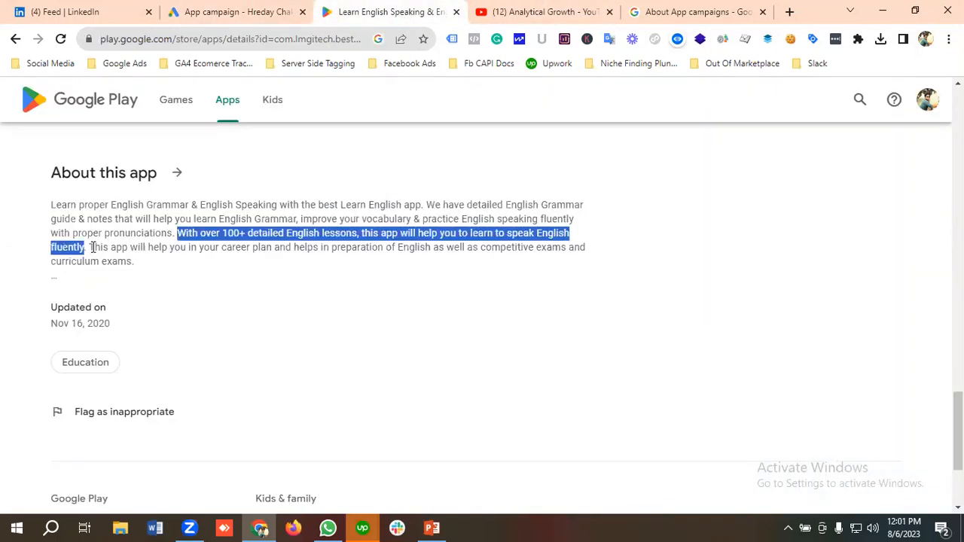
left_click_drag(92, 247, 434, 247)
right_click(401, 256)
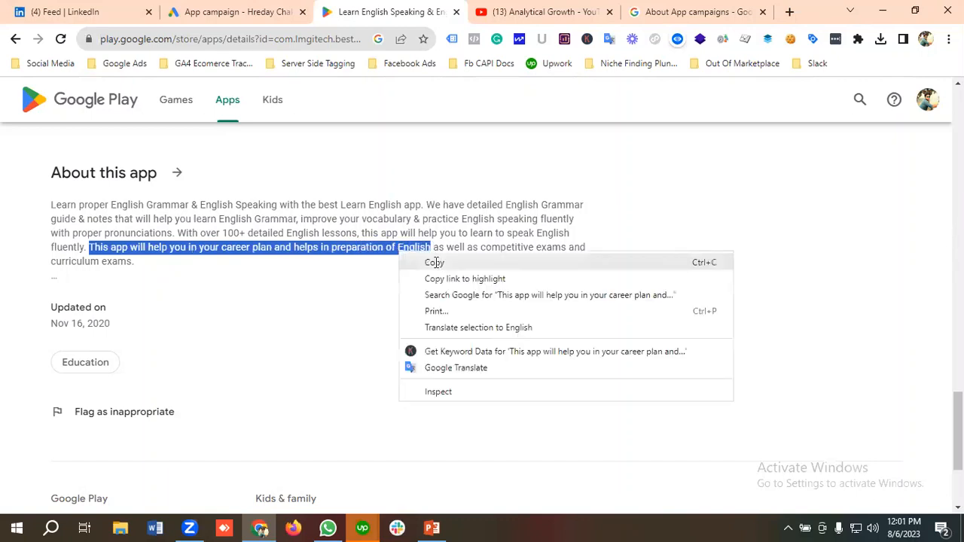
left_click(433, 261)
left_click(200, 13)
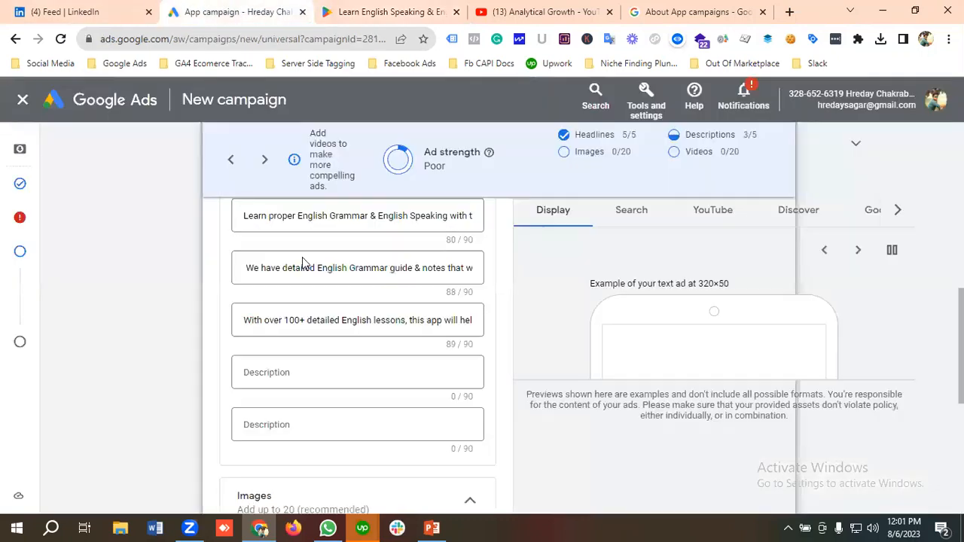
left_click(288, 372)
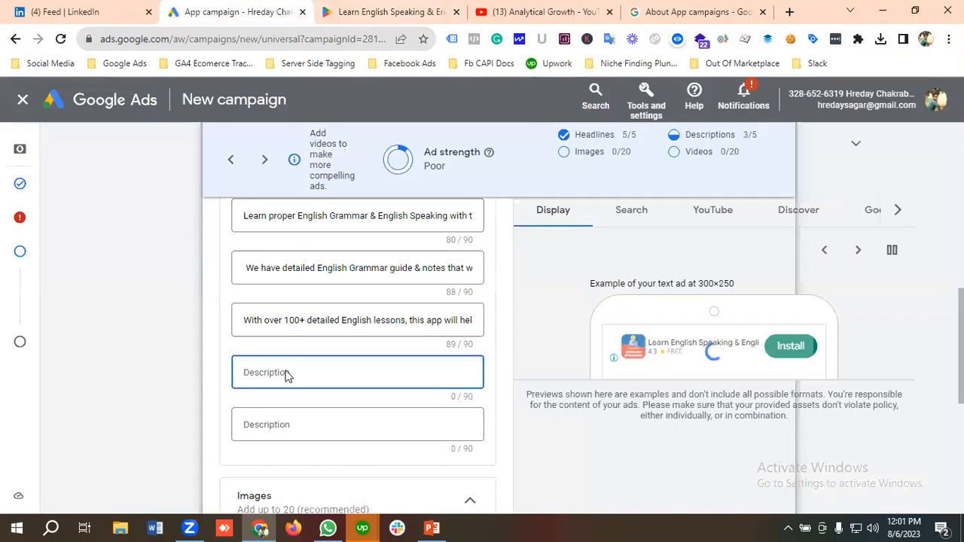
key("ctrl+v")
Step: Copy "learn English Grammar, improve your vocabulary & practice English speaking fluently" from Google Play into the fifth Google Ads description
left_click(419, 10)
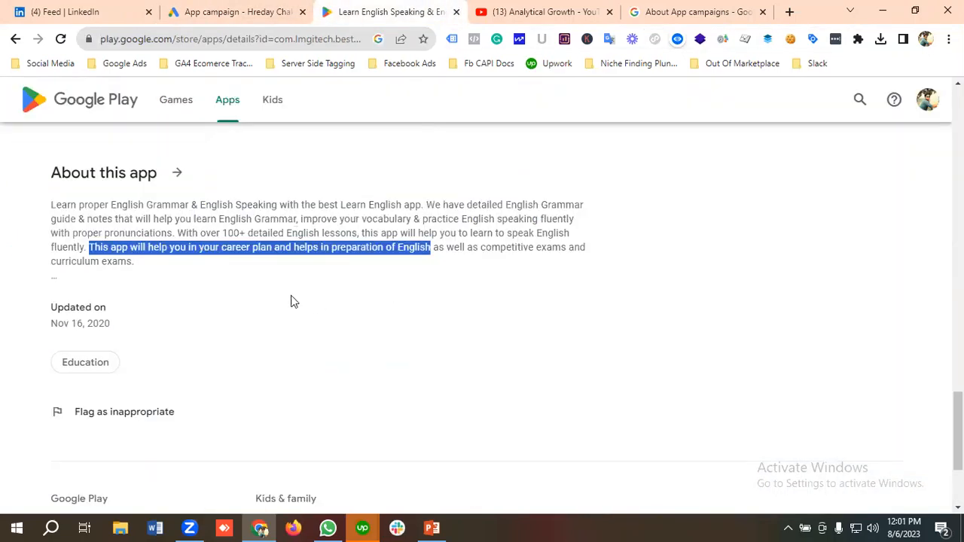
left_click(435, 247)
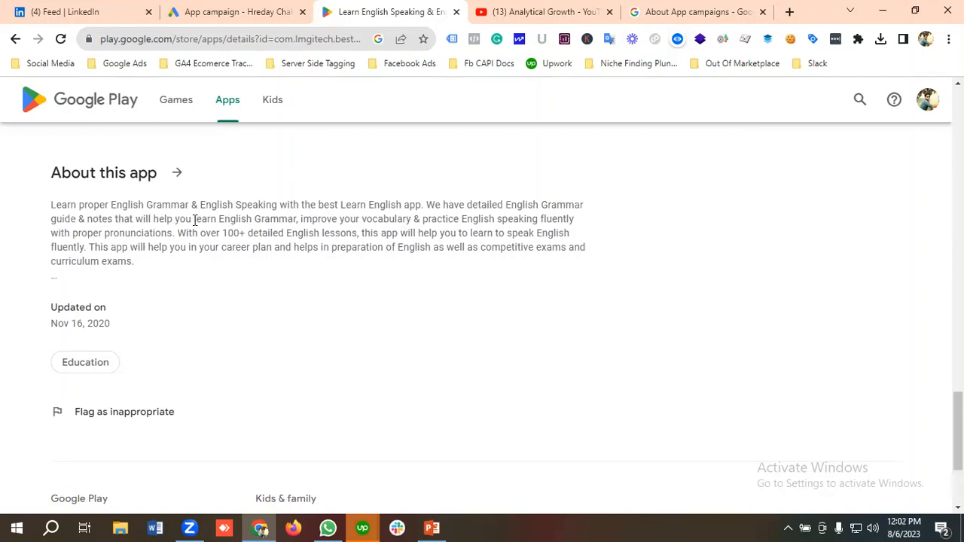
left_click_drag(192, 218, 576, 222)
right_click(523, 223)
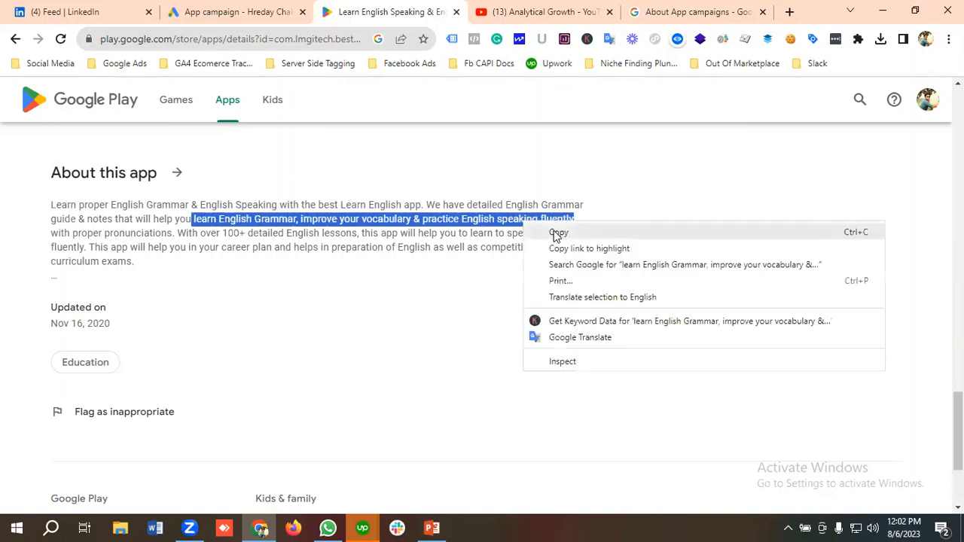
left_click(554, 232)
left_click(219, 12)
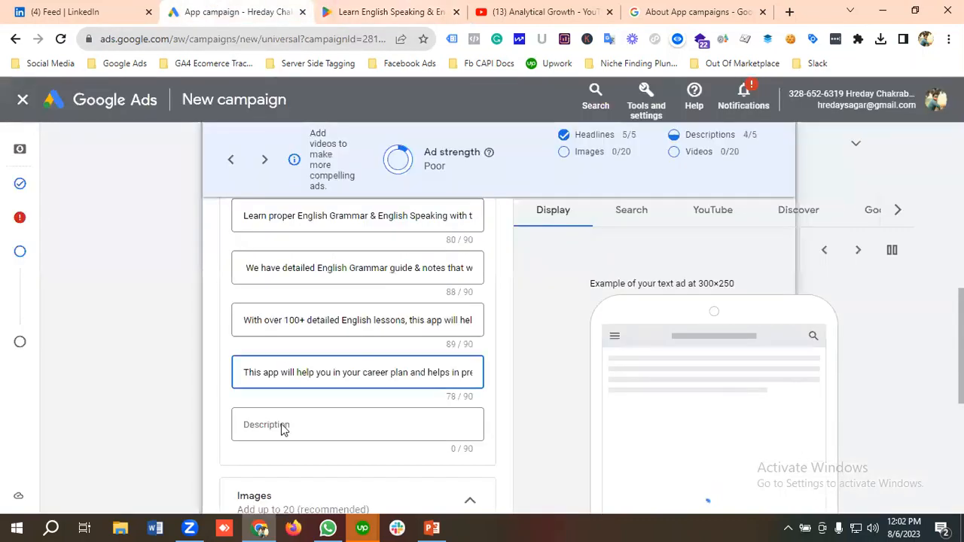
left_click(283, 425)
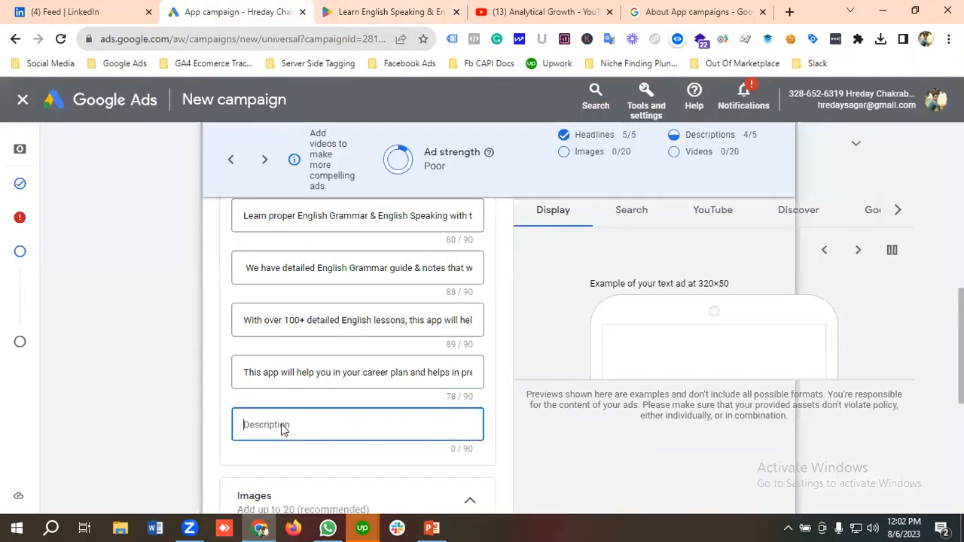
key("ctrl+v")
Step: Start adding images to the ad and search the free stock images for "Learn English Grammar"
scroll(286, 404, "down", 1)
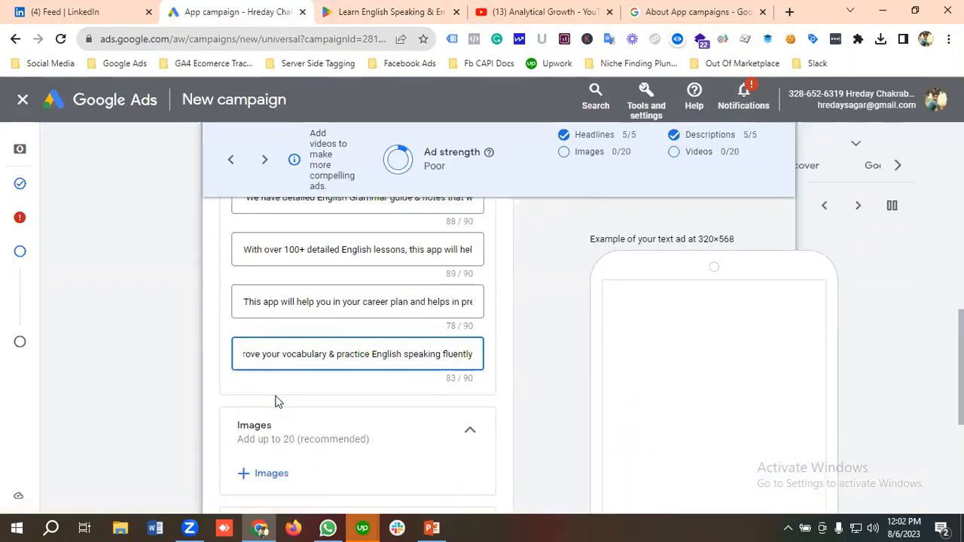
scroll(275, 401, "down", 1)
scroll(316, 339, "down", 1)
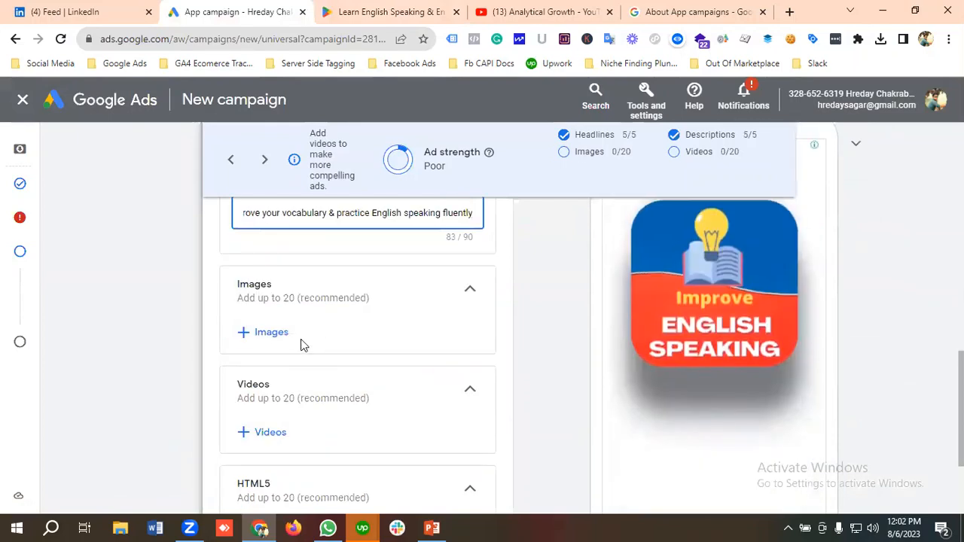
left_click(276, 337)
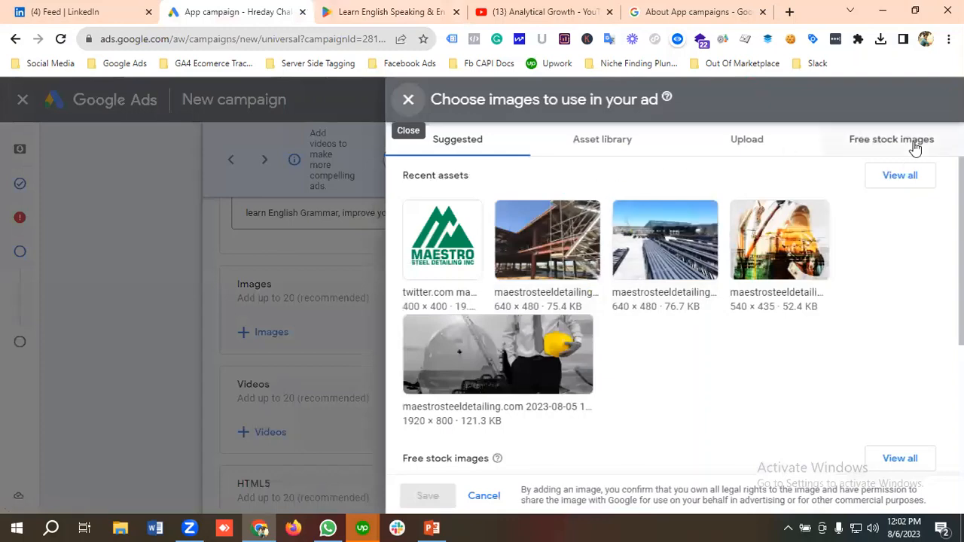
left_click(883, 144)
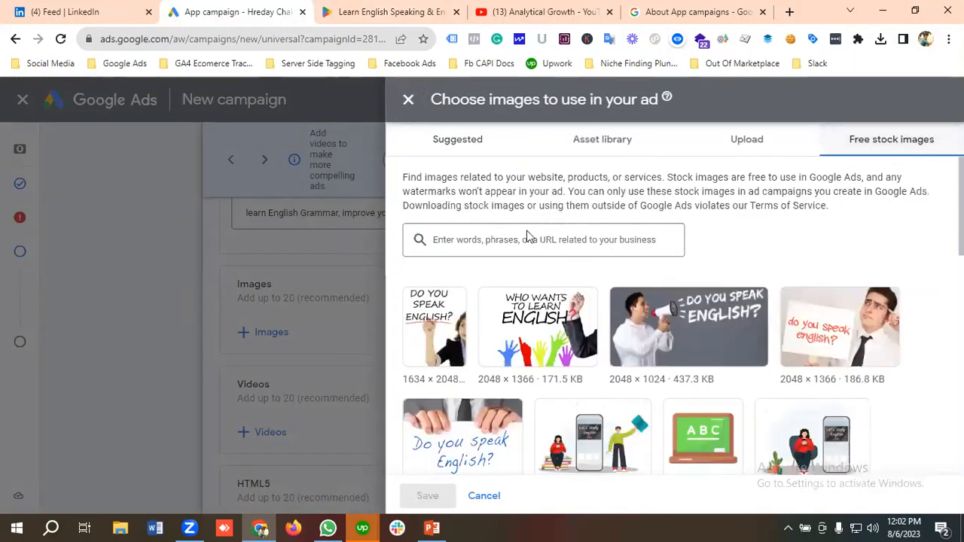
left_click(513, 241)
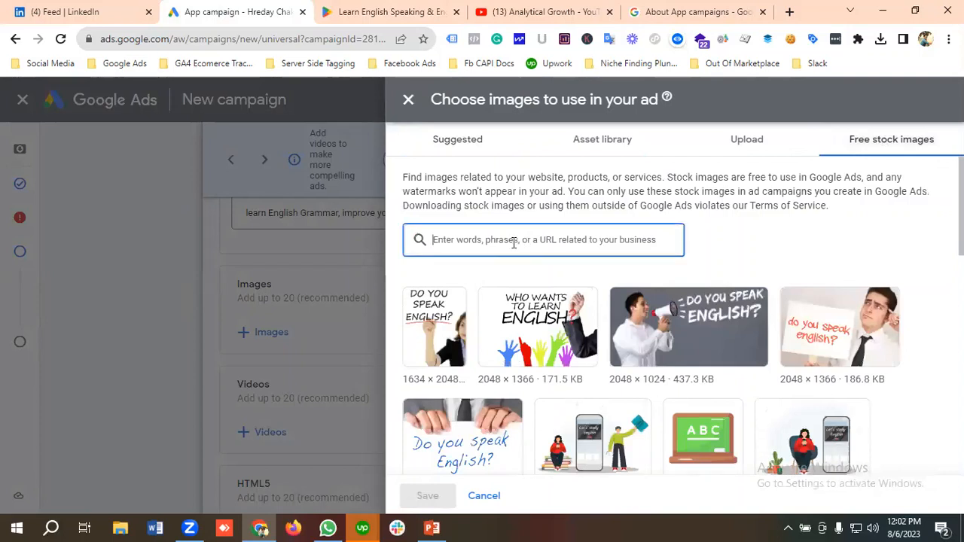
type("Learn English Grammar")
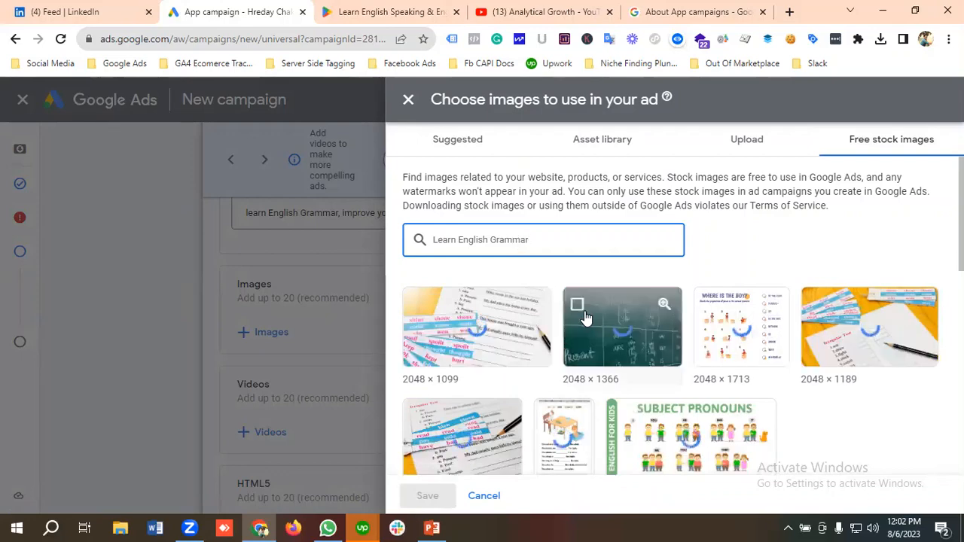
Step: Add the 2048 × 1189 irregular verb worksheet stock image to the ad and review the selected images
scroll(693, 323, "down", 1)
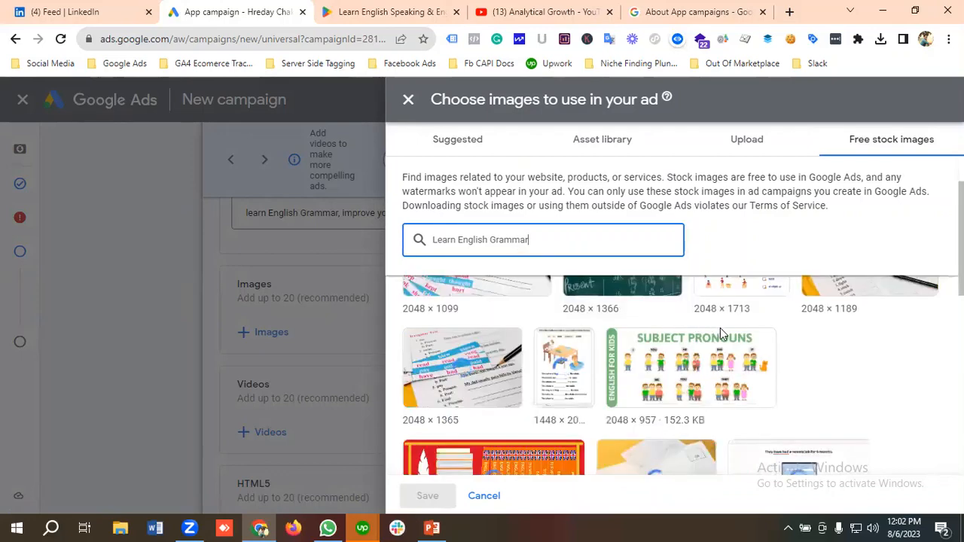
scroll(720, 328, "down", 1)
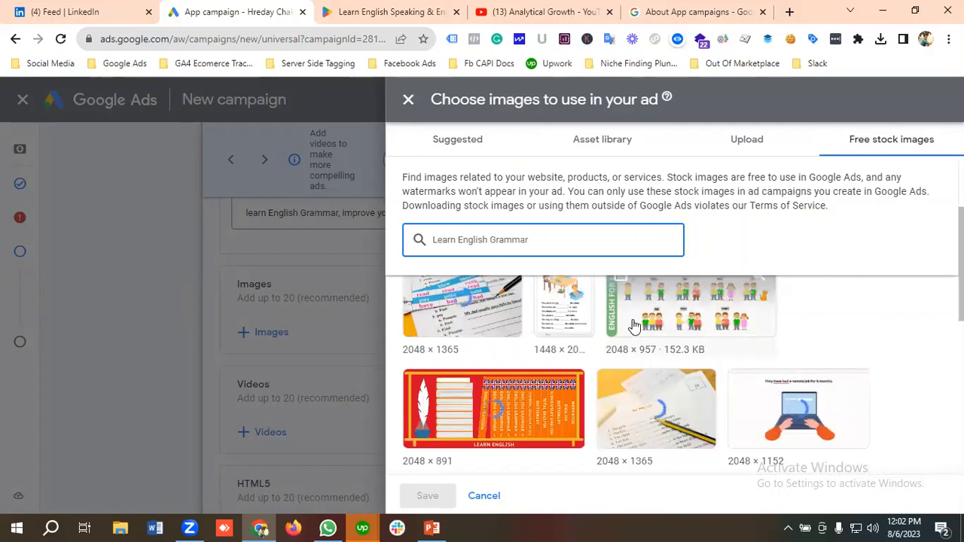
scroll(631, 328, "up", 2)
mouse_move(637, 327)
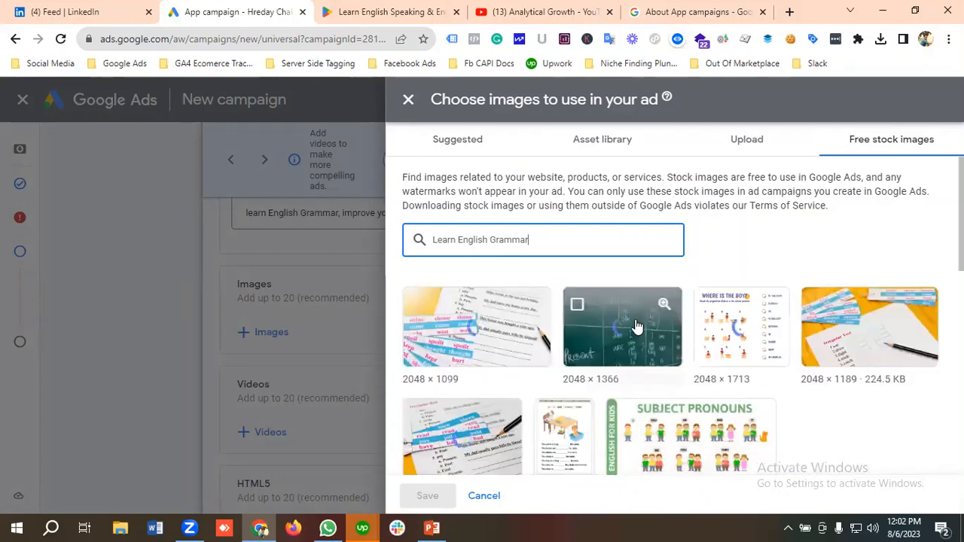
left_click(584, 306)
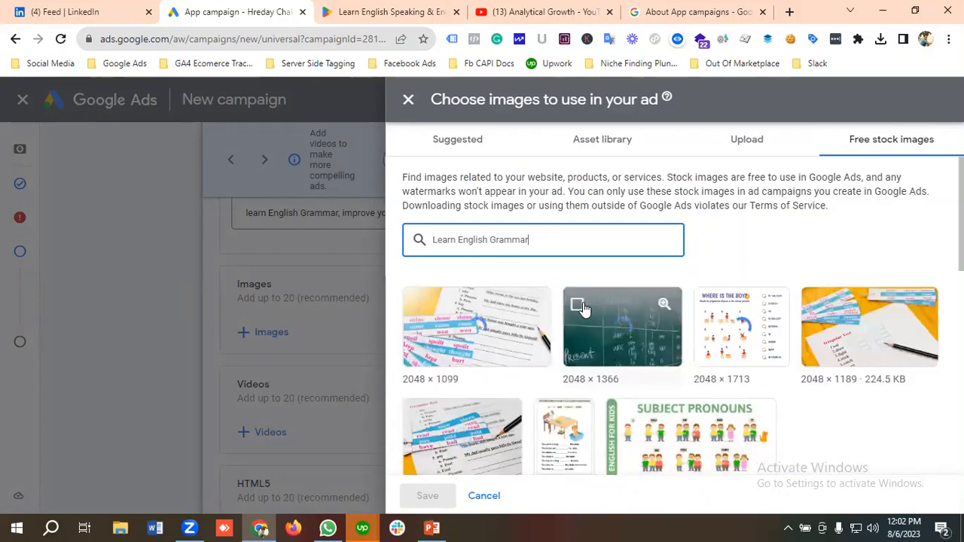
left_click(818, 306)
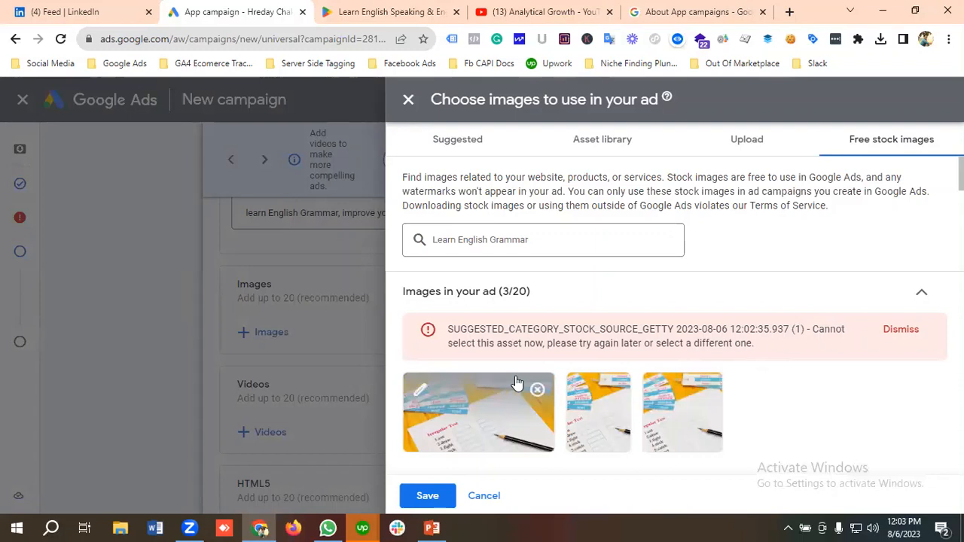
left_click(917, 296)
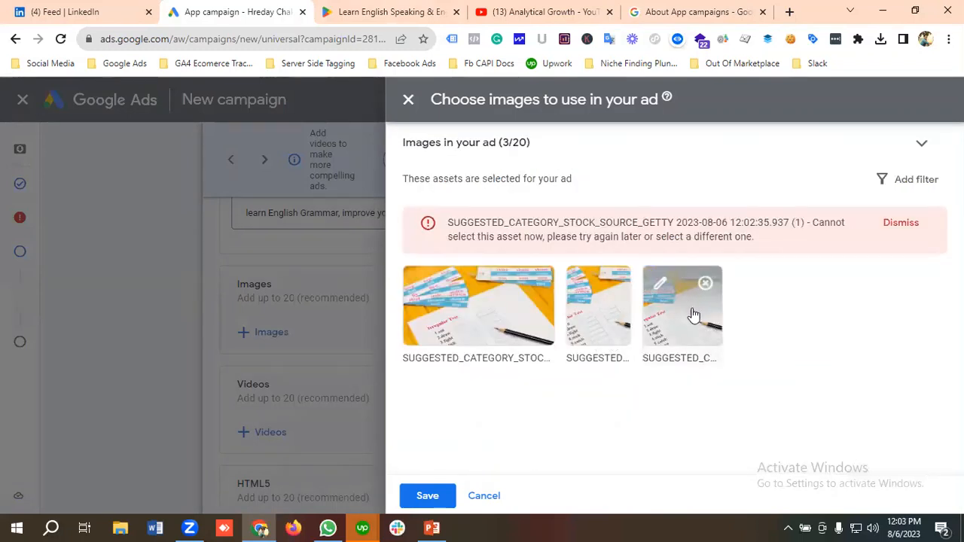
left_click(920, 144)
Step: Replace the stock image search term with "English Grammar"
left_click(547, 238)
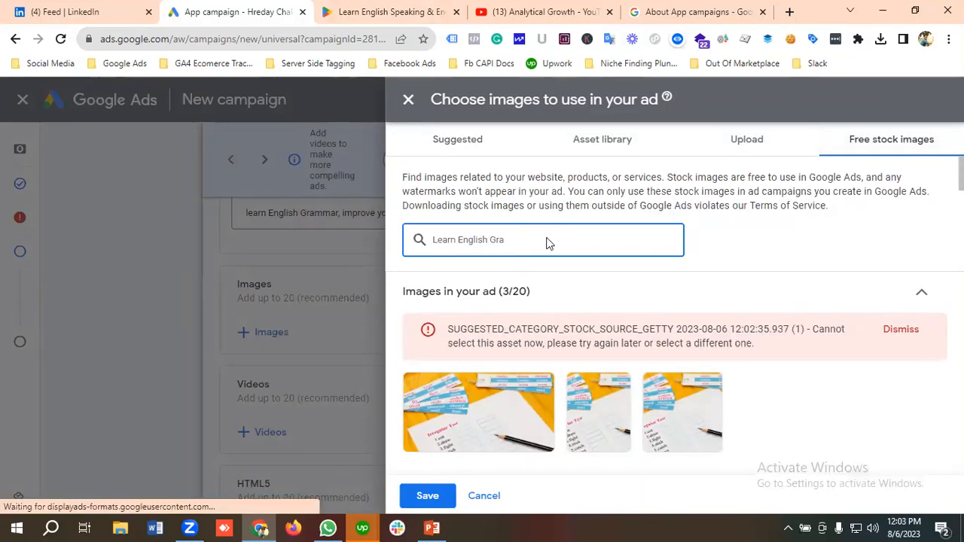
key("BackSpace")
key("BackSpace")
key("BackSpace")
key("BackSpace")
key("BackSpace")
key("BackSpace")
key("BackSpace")
key("BackSpace")
key("BackSpace")
key("BackSpace")
key("BackSpace")
key("BackSpace")
key("BackSpace")
key("BackSpace")
key("BackSpace")
key("BackSpace")
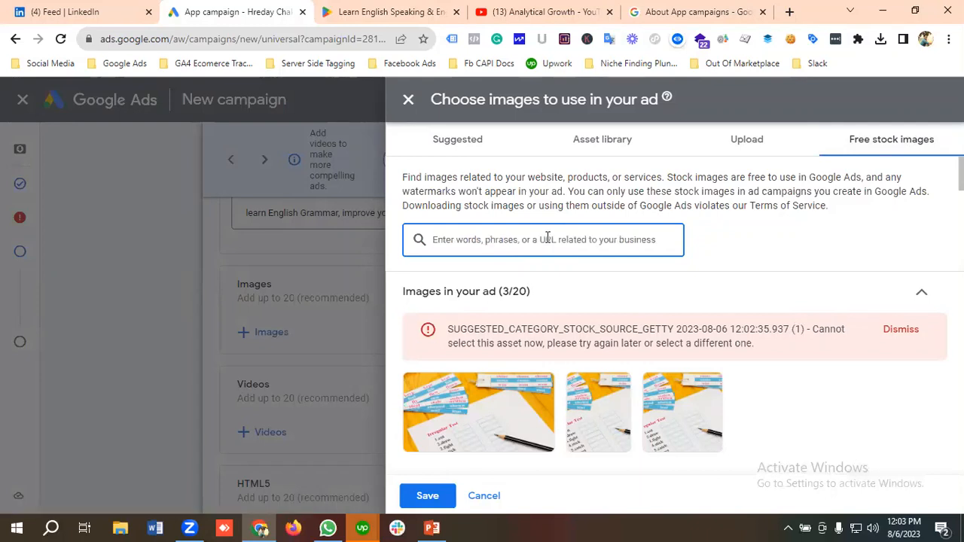
type("English Grammar")
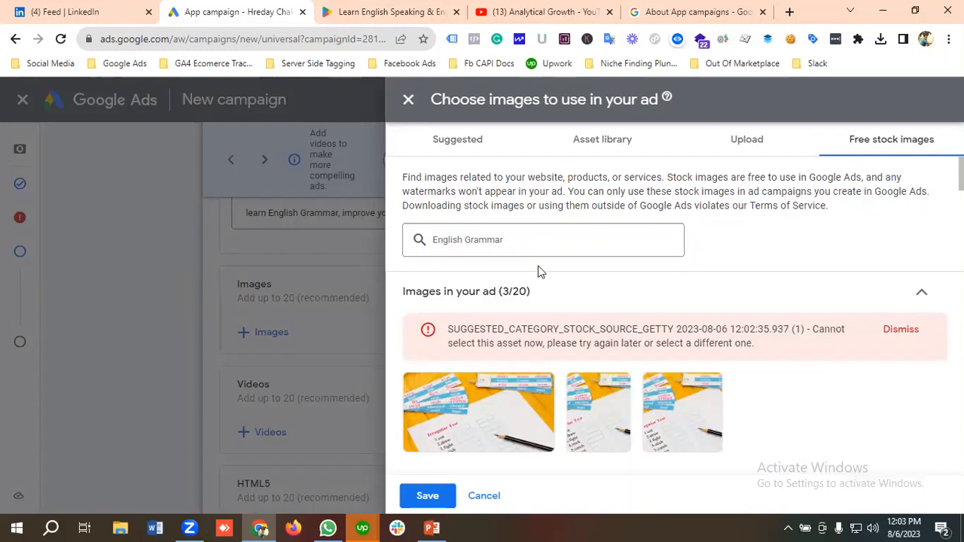
Step: Try to add the "How do we use Present Perfect?" stock image, and save the ad's image selection
scroll(538, 264, "down", 1)
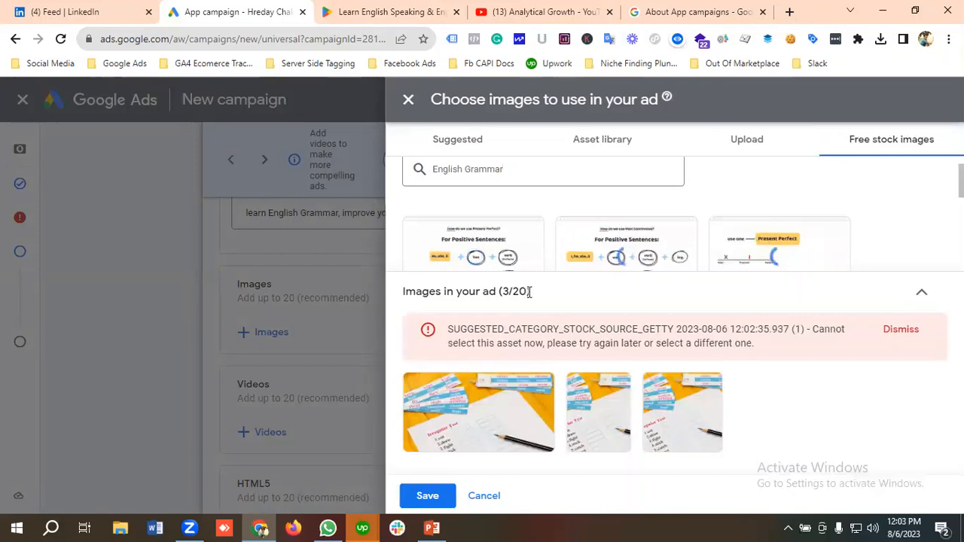
left_click(418, 236)
mouse_move(574, 240)
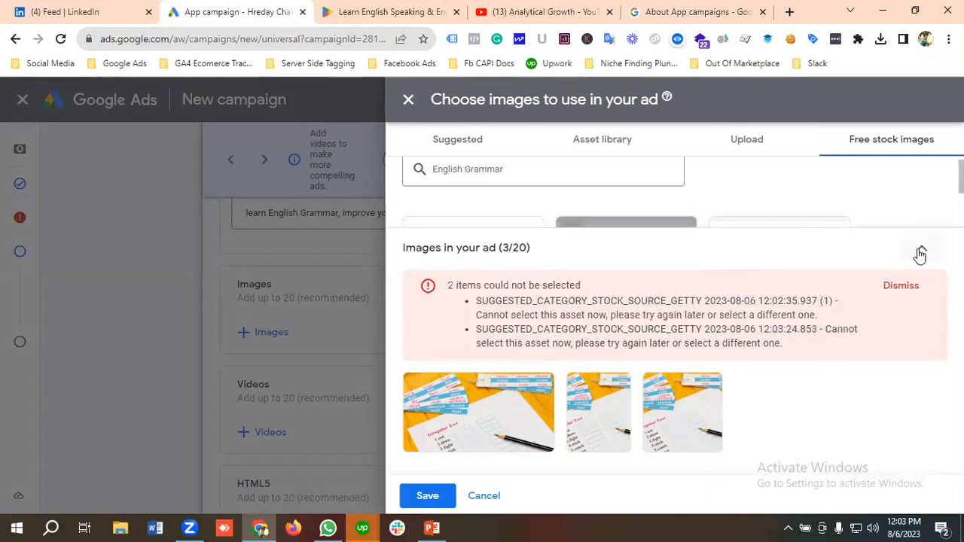
left_click(920, 253)
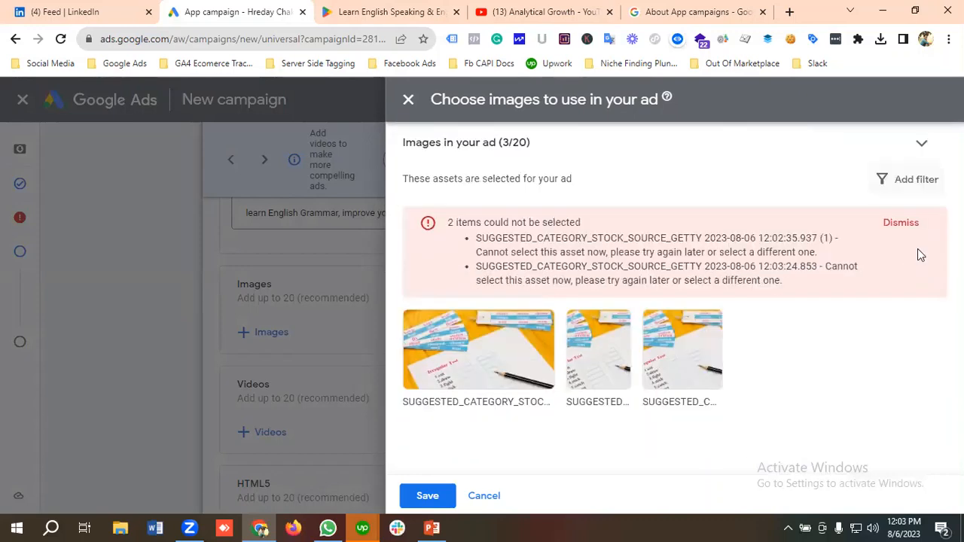
left_click(428, 496)
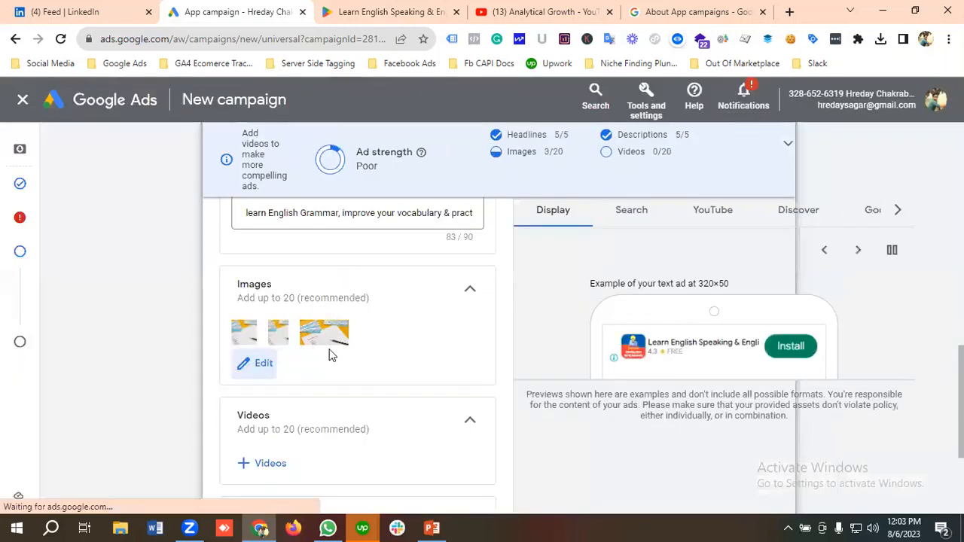
Step: Start adding a video to the ad with the option to search YouTube
scroll(301, 294, "down", 1)
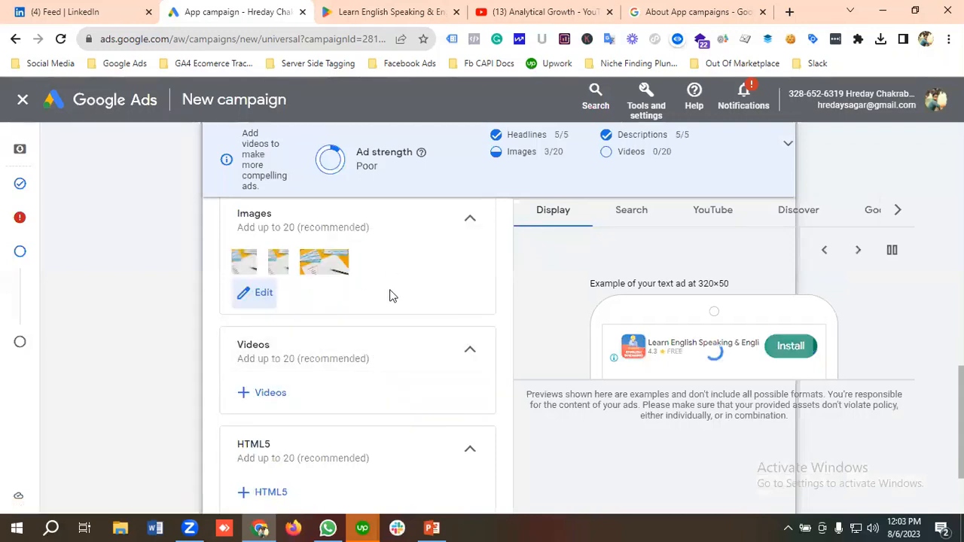
scroll(362, 316, "down", 1)
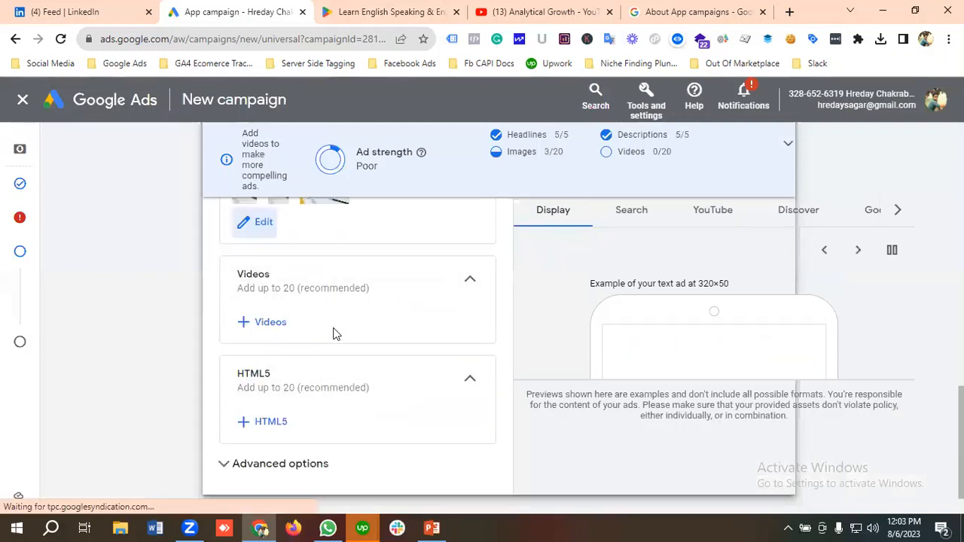
left_click(276, 324)
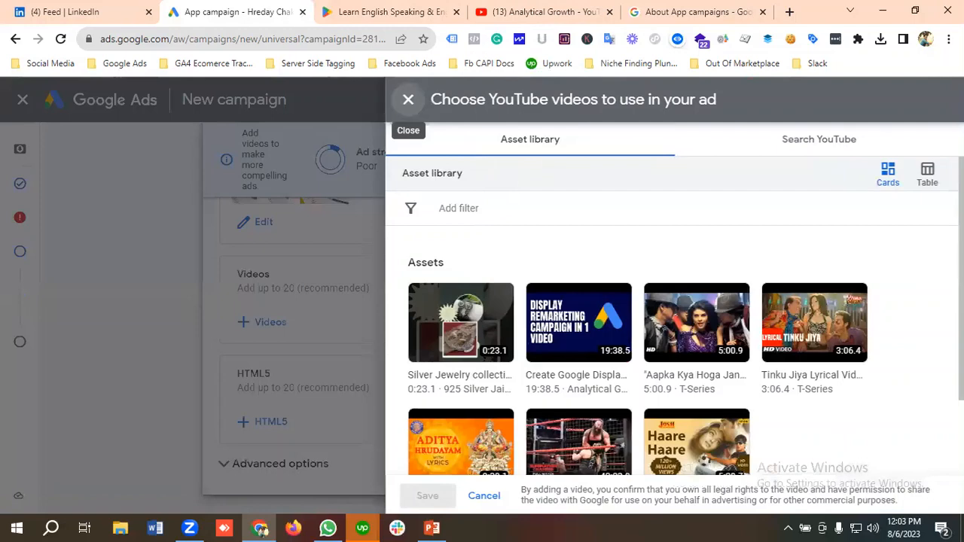
left_click(848, 148)
Step: Switch to YouTube, open the Analytical Growth video "How To Create Smart Campaign In Google Ads" and copy its URL
left_click(511, 10)
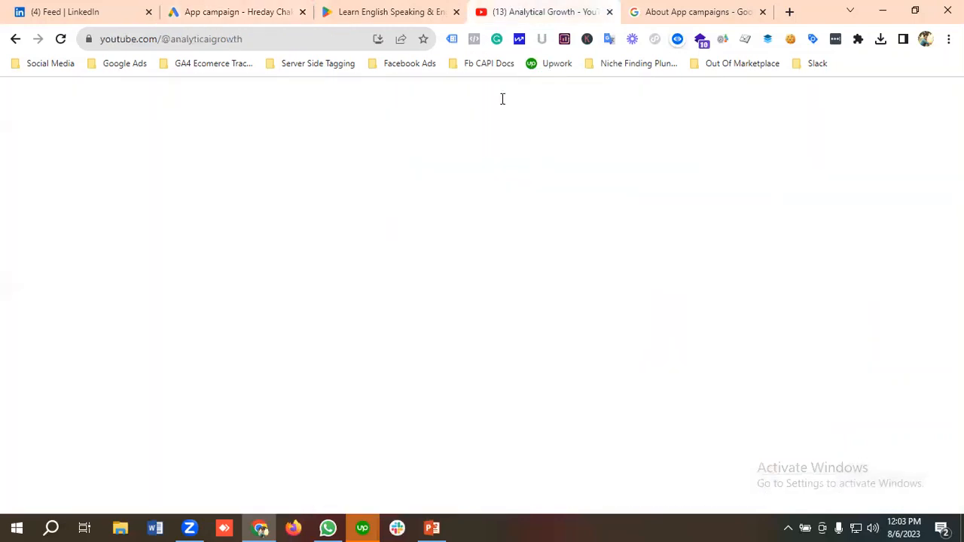
right_click(421, 365)
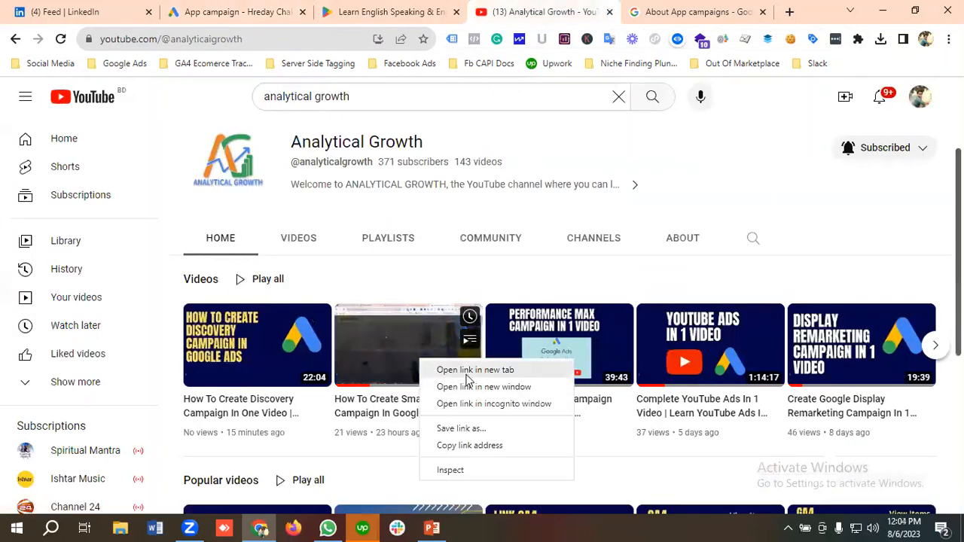
left_click(367, 354)
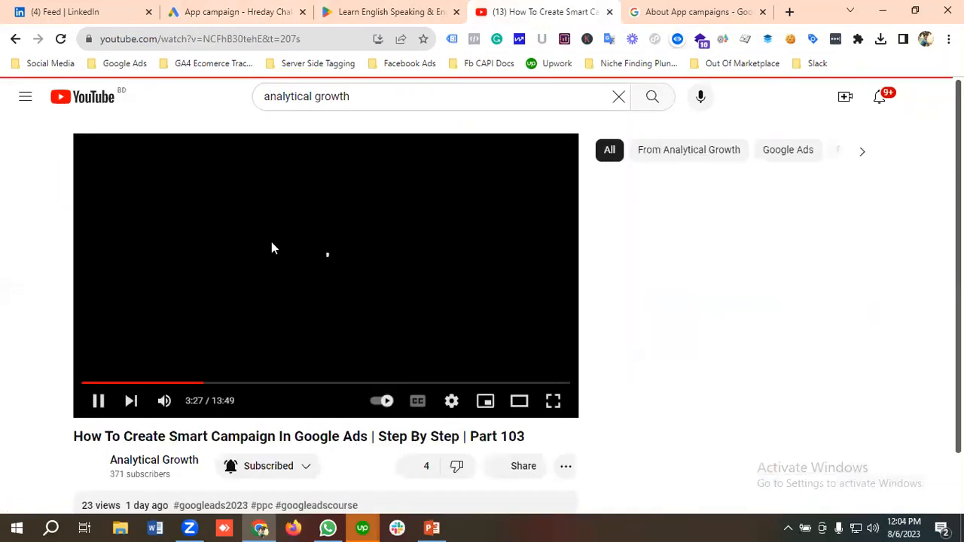
left_click(215, 43)
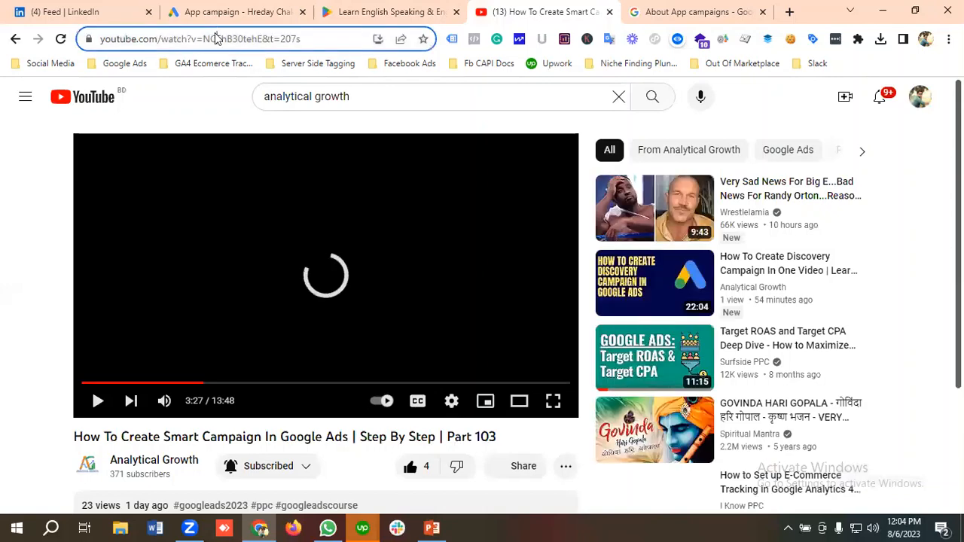
right_click(219, 39)
left_click(260, 111)
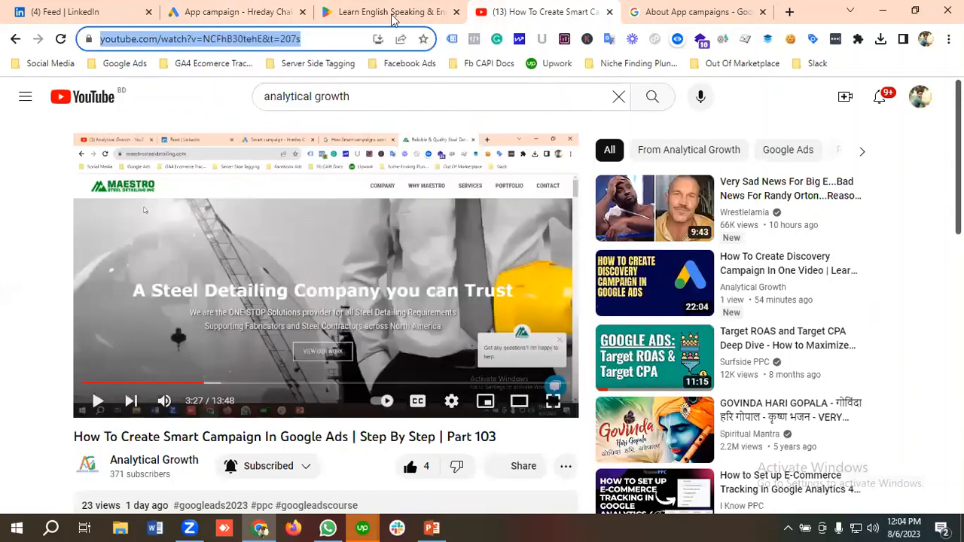
Step: Return to Google Ads, find the Smart Campaign video by its copied YouTube URL and save it to the ad
left_click(392, 12)
left_click(226, 11)
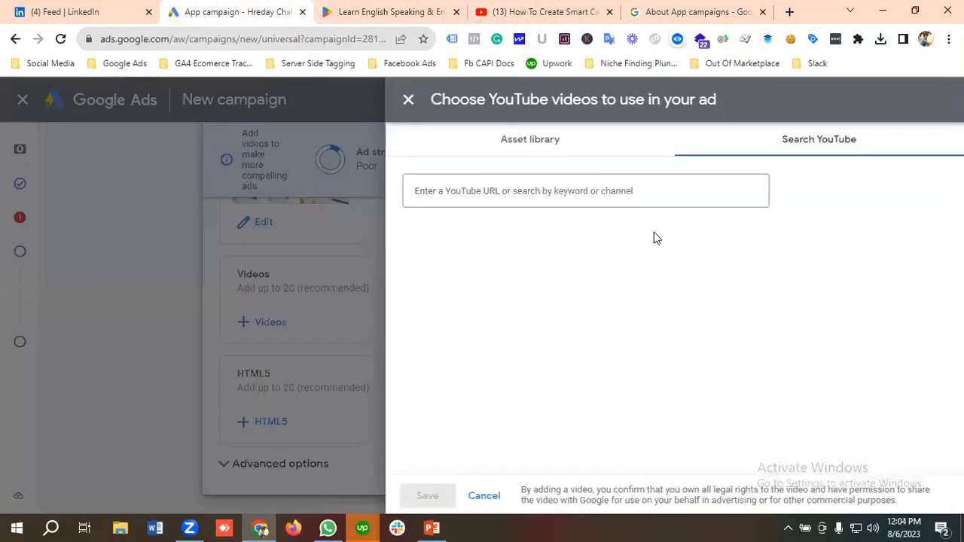
left_click(597, 191)
key("ctrl+v")
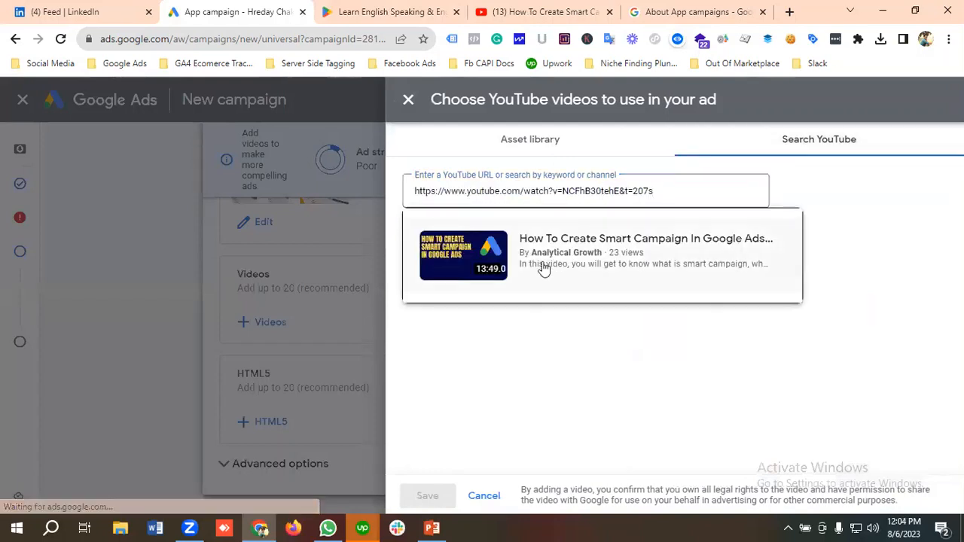
left_click(540, 254)
mouse_move(482, 377)
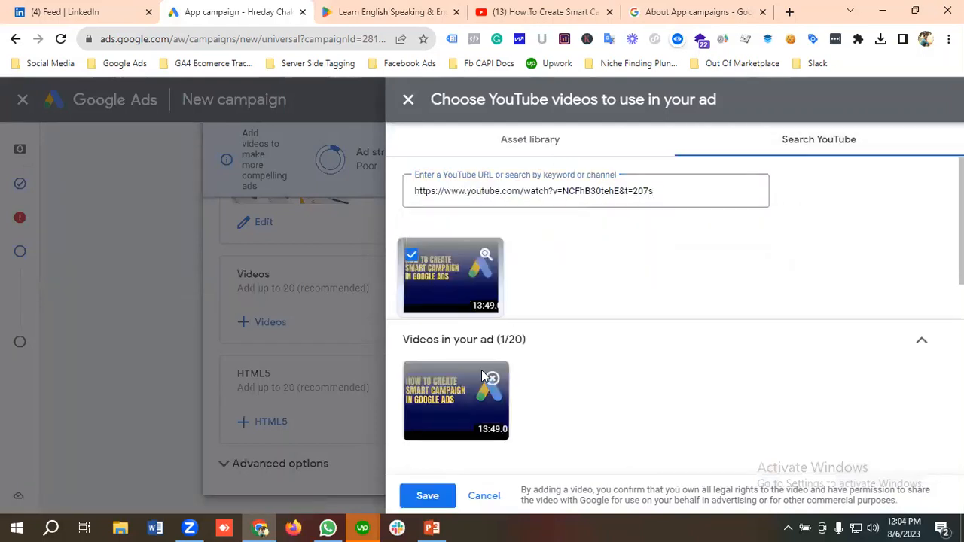
left_click(427, 497)
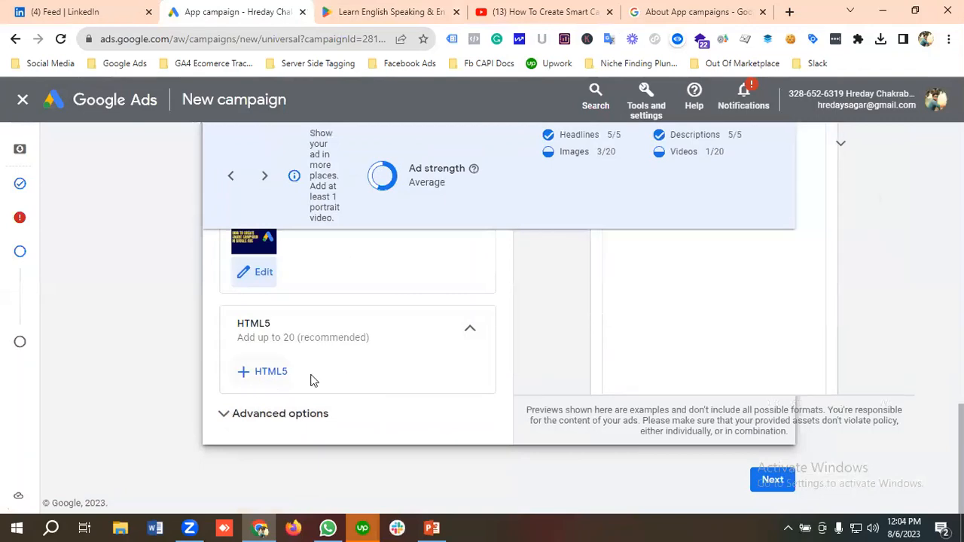
Step: Review the completed headlines, descriptions and media assets alongside the video ad preview
scroll(339, 364, "up", 10)
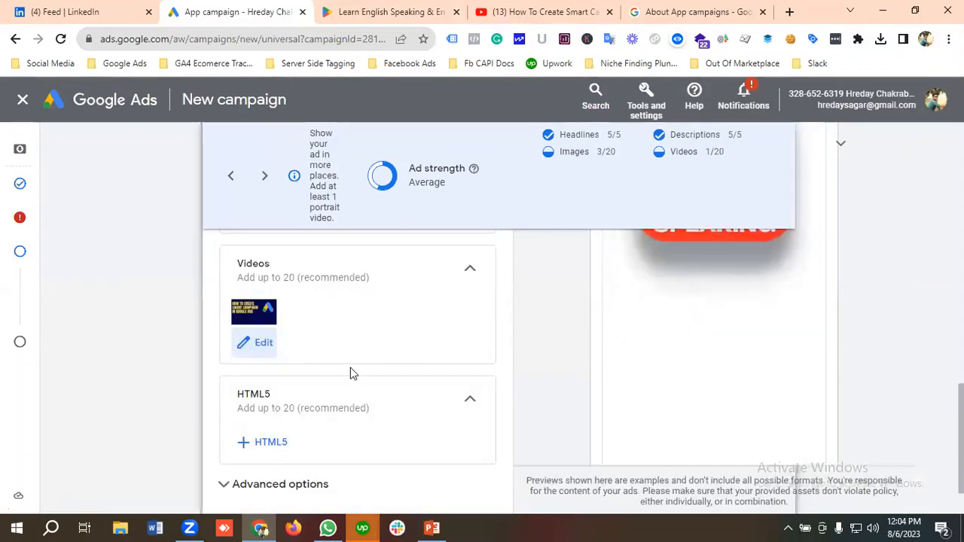
scroll(536, 346, "up", 5)
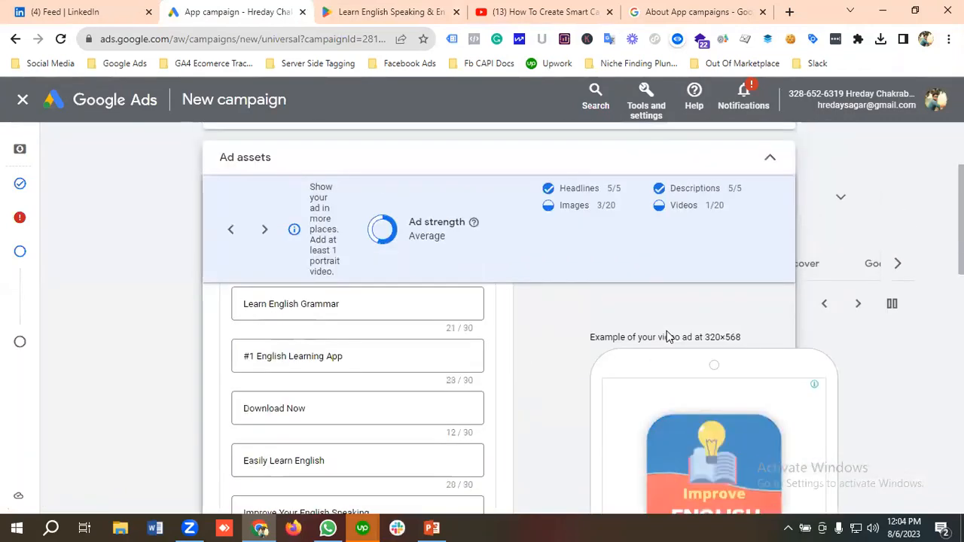
scroll(550, 336, "down", 5)
scroll(654, 343, "down", 3)
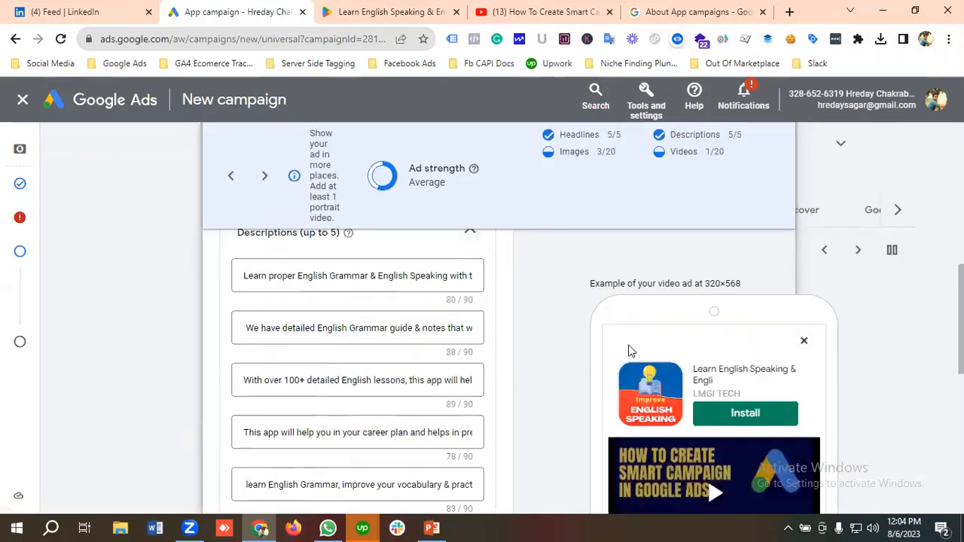
scroll(653, 344, "up", 6)
scroll(677, 342, "down", 8)
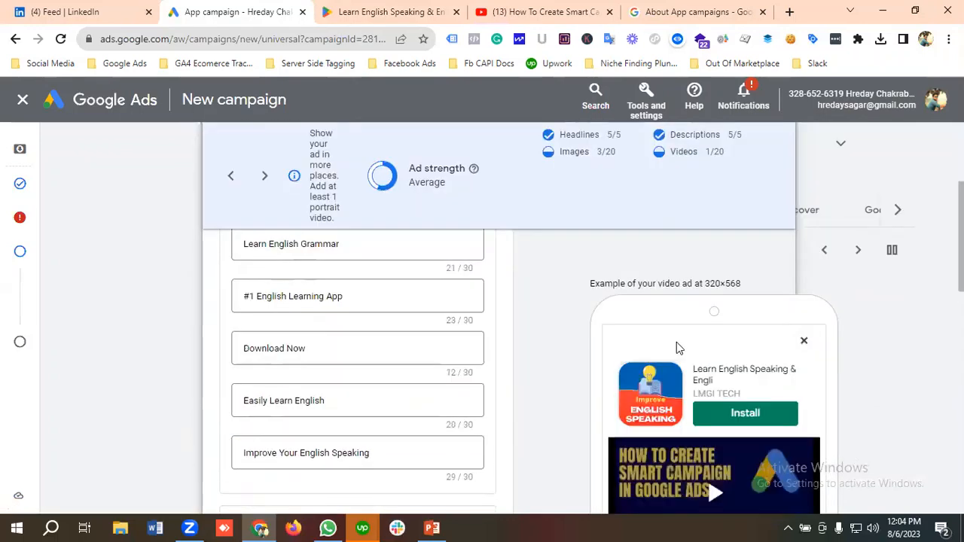
Step: Check the ad group's assets once more and proceed to the campaign review
scroll(742, 342, "up", 4)
scroll(611, 292, "up", 3)
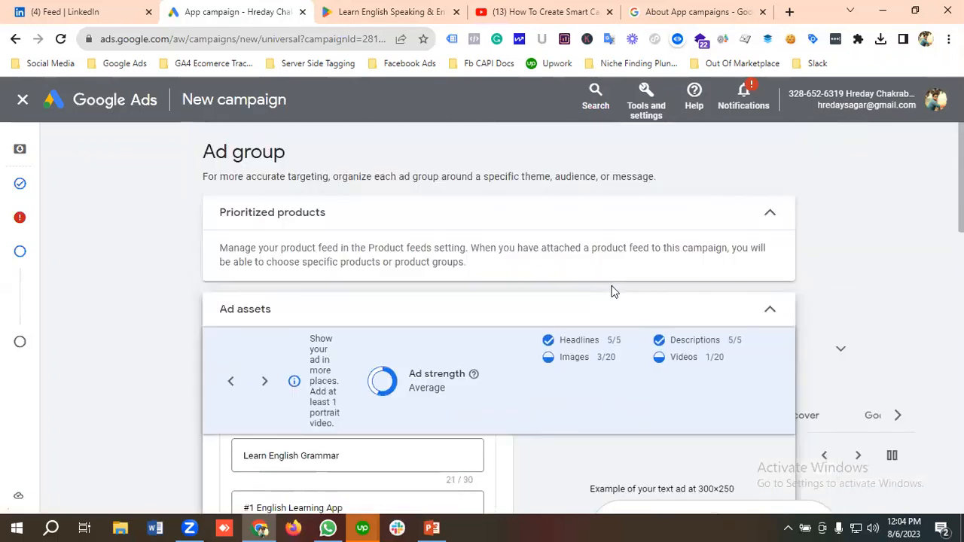
scroll(632, 294, "down", 15)
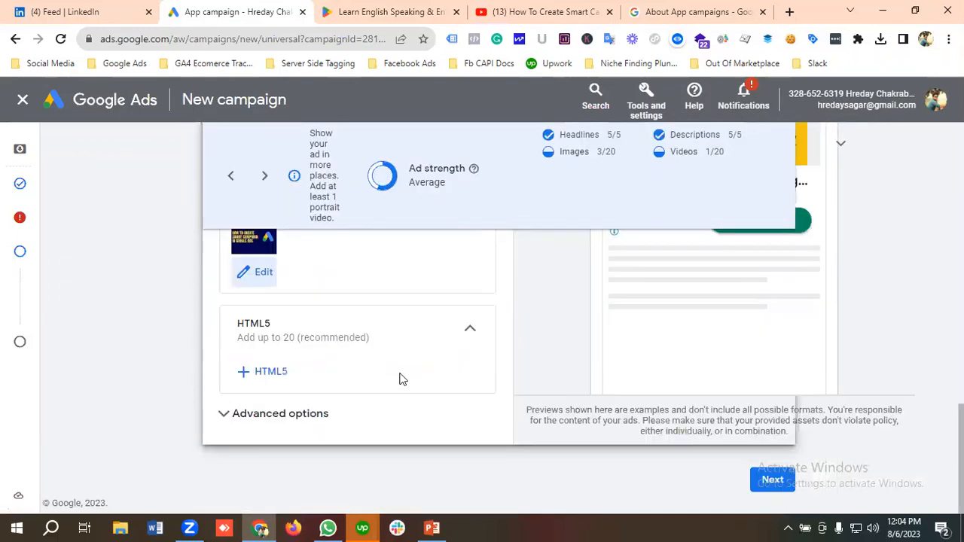
left_click(776, 483)
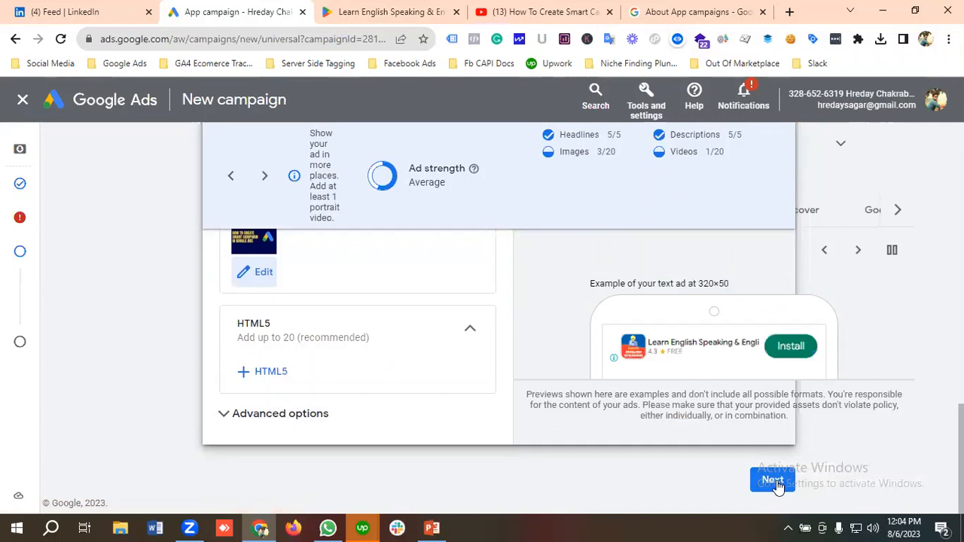
left_click(776, 482)
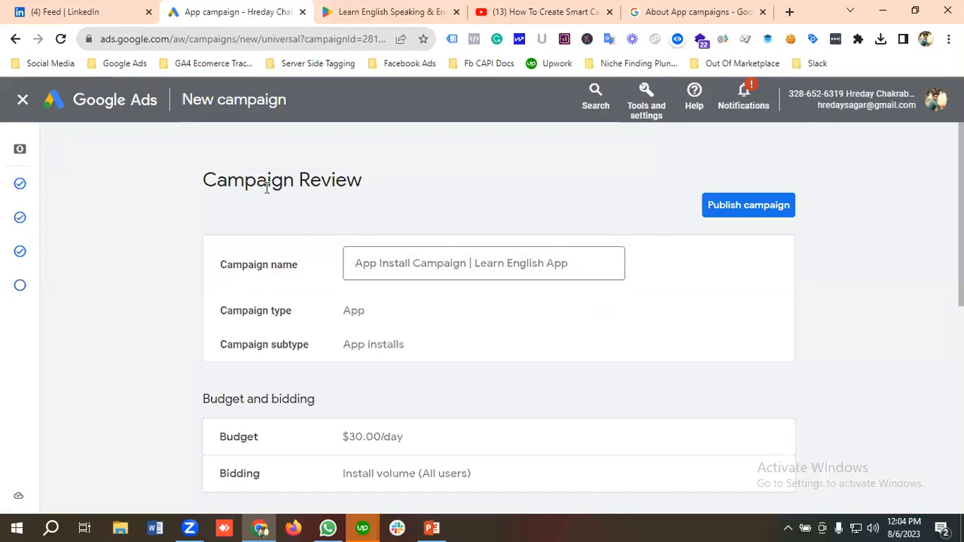
Step: Review the campaign summary: name, type, budget and bidding, mobile app, locations, languages and ad group assets
scroll(329, 224, "down", 2)
scroll(333, 236, "up", 2)
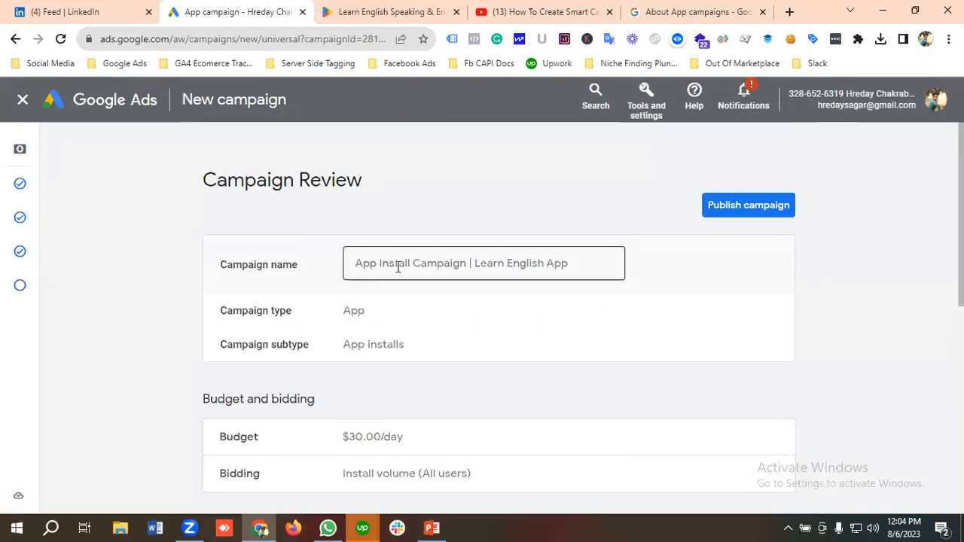
scroll(329, 296, "down", 1)
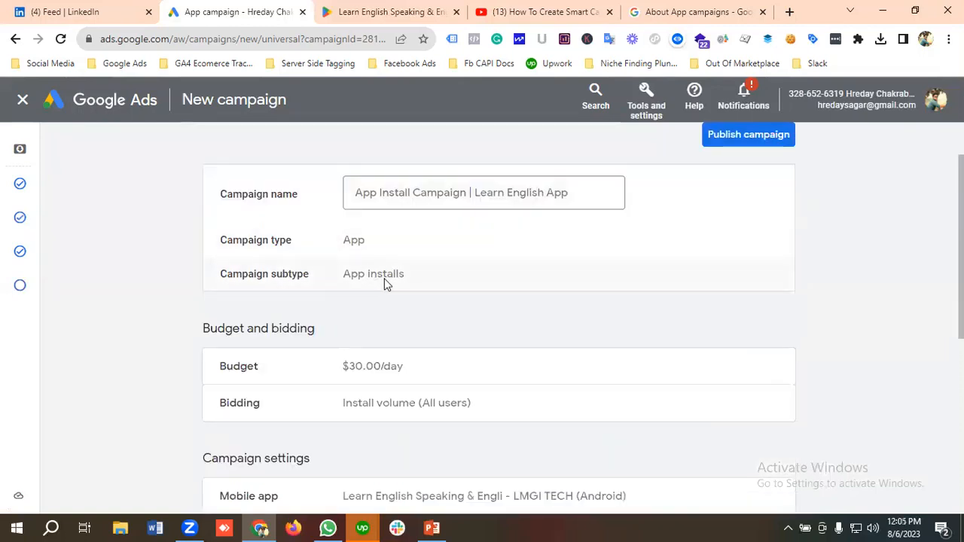
scroll(269, 298, "down", 1)
scroll(362, 298, "down", 1)
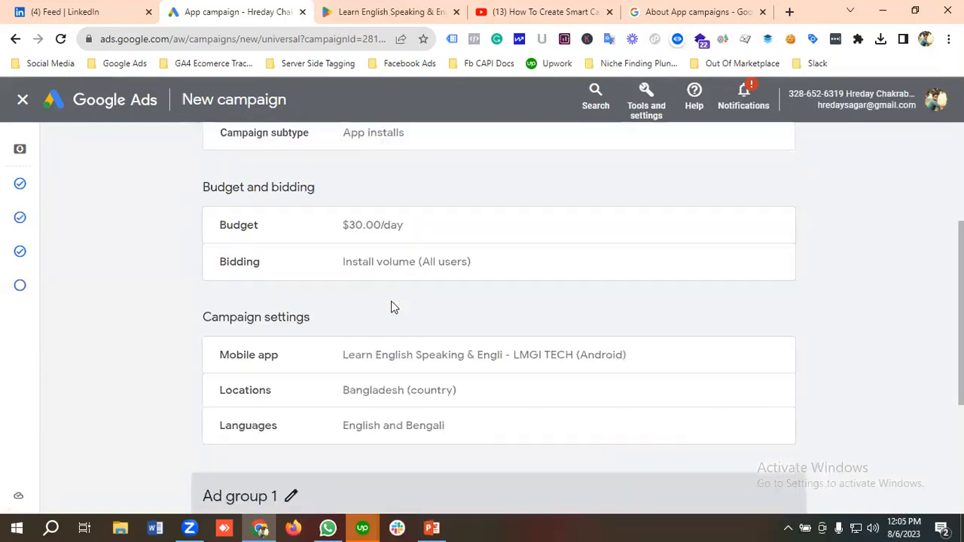
scroll(381, 273, "down", 1)
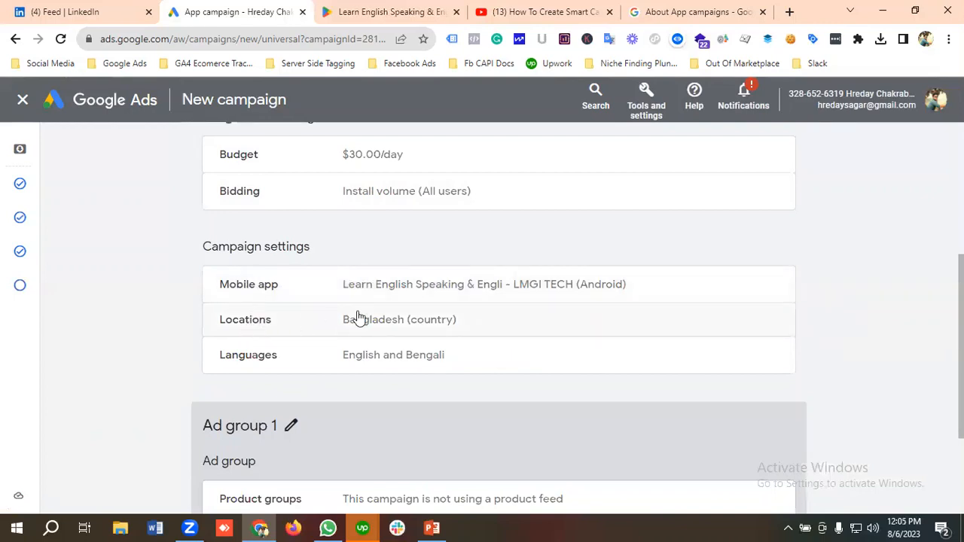
scroll(356, 340, "down", 2)
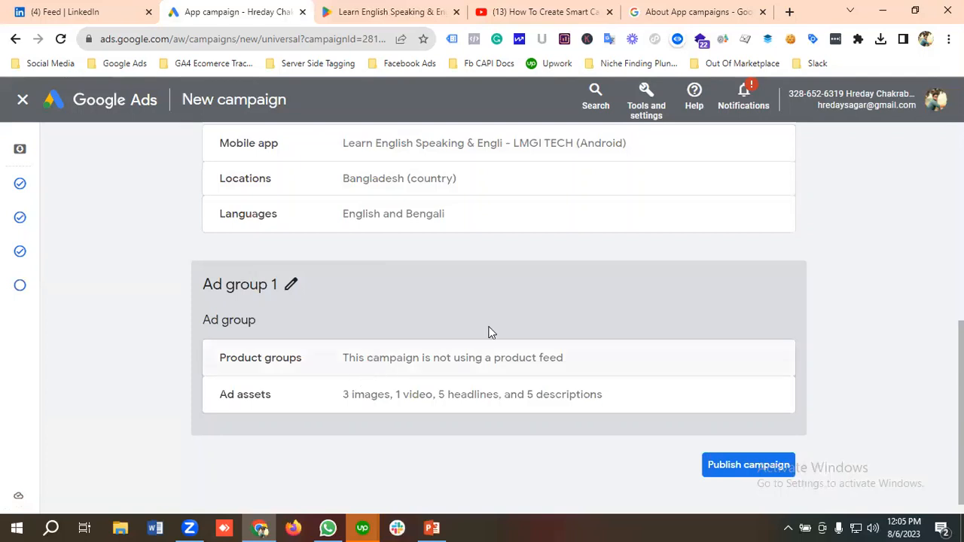
scroll(388, 323, "up", 6)
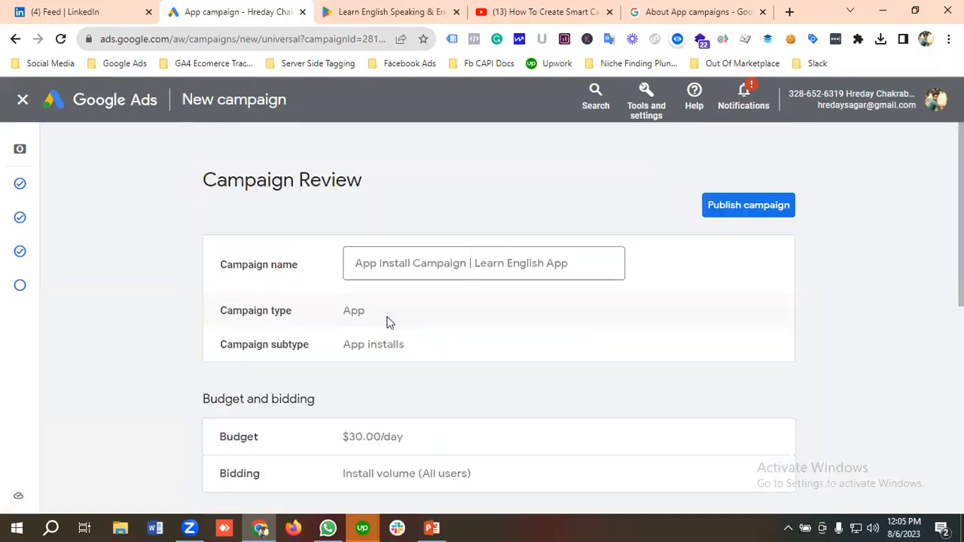
Step: Publish the app install campaign and look over its ad groups table
left_click(750, 213)
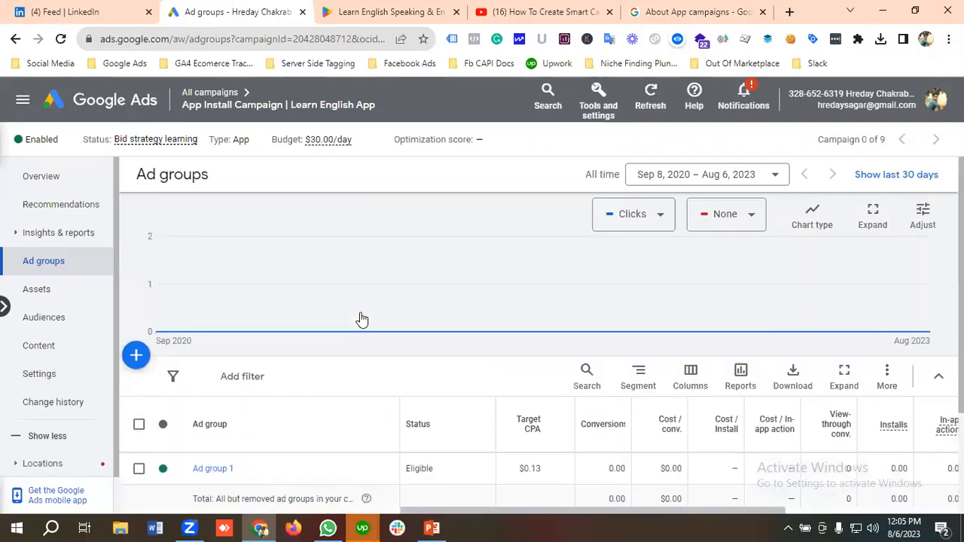
scroll(361, 320, "down", 1)
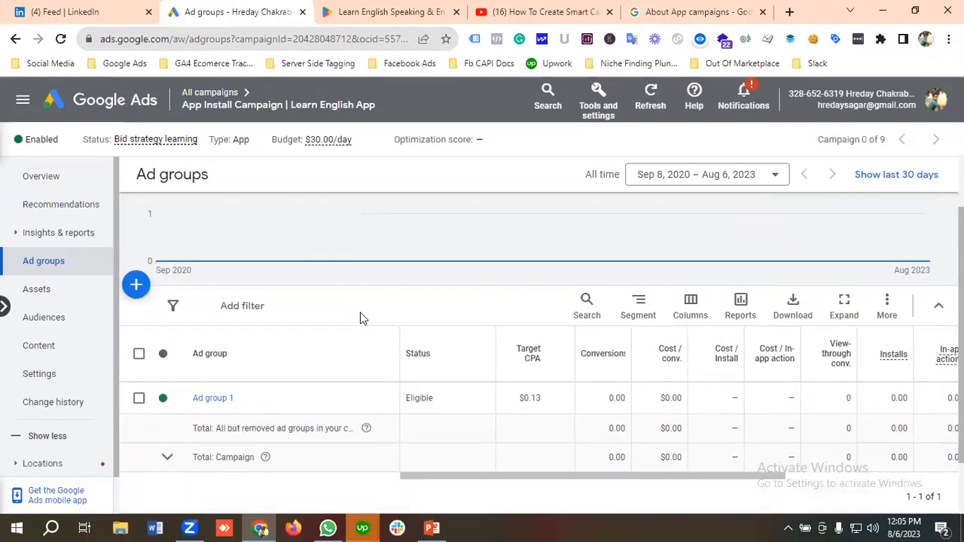
scroll(360, 317, "up", 1)
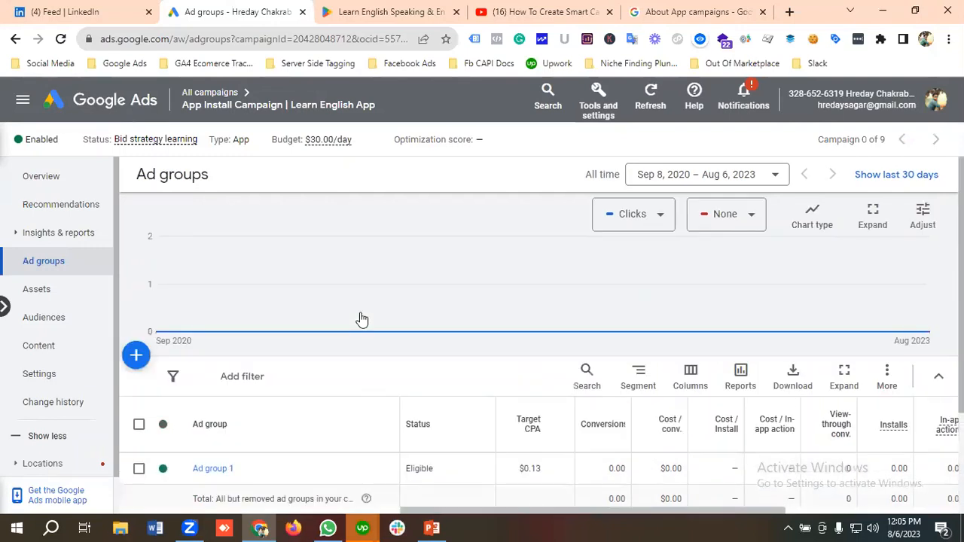